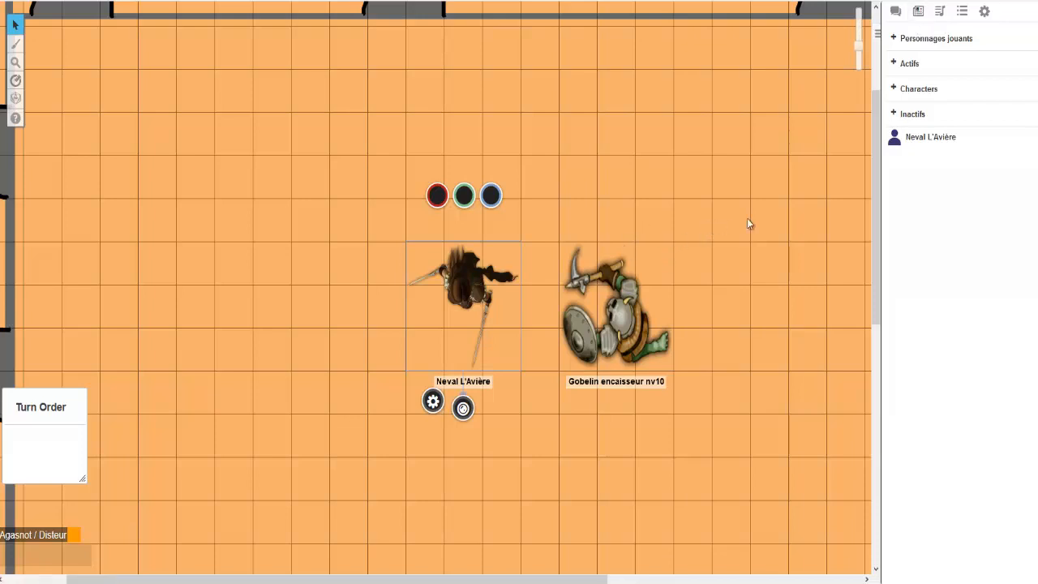
Open the Neval L'Avière character sheet for editing, rename the character Nevail L'Avière and save the change
click(920, 146)
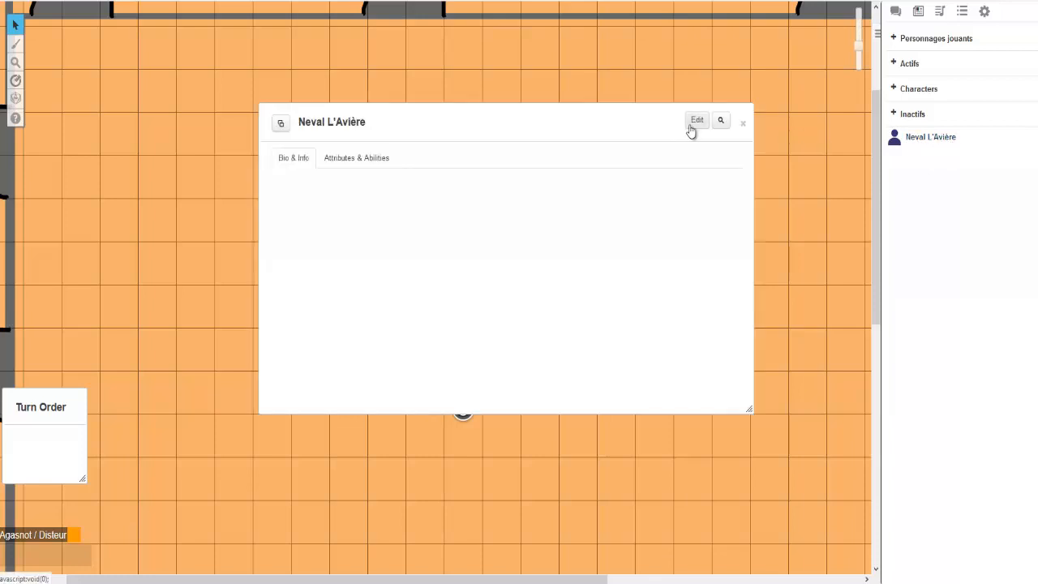
drag(631, 125, 648, 111)
click(715, 104)
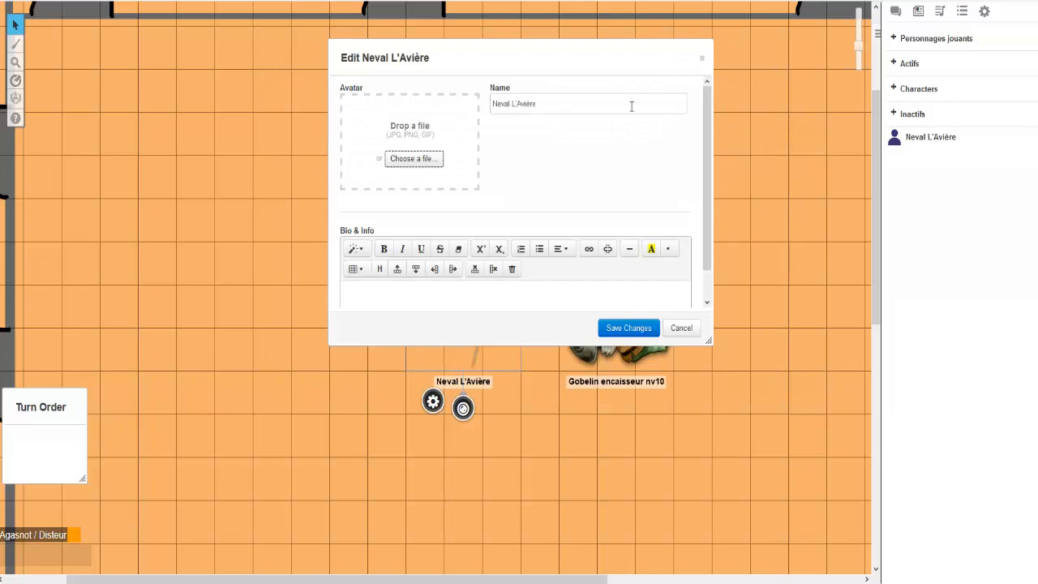
scroll(650, 154, down, 2)
scroll(638, 154, up, 2)
click(534, 110)
click(623, 331)
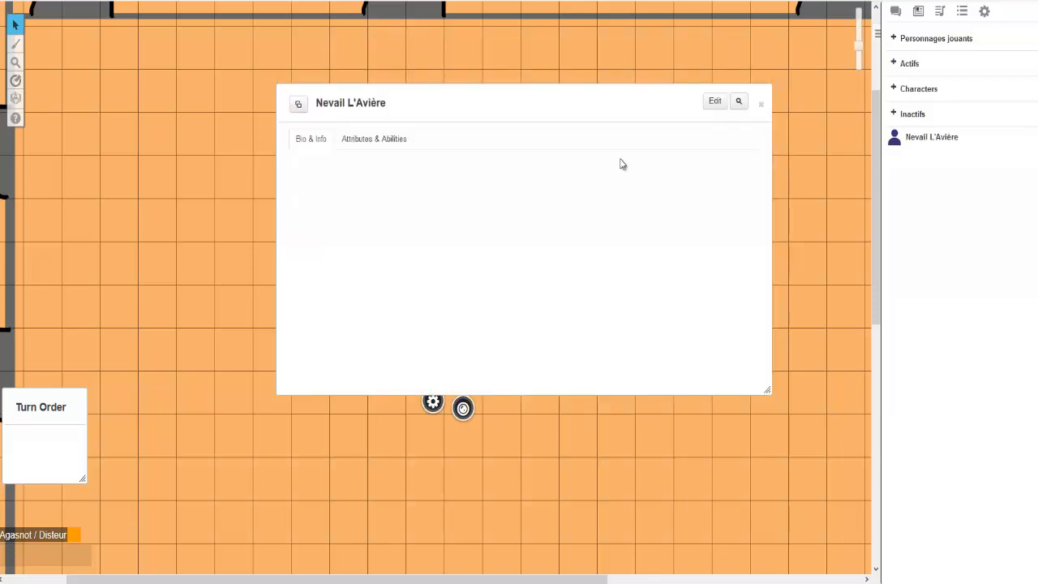
Restore the character's name to Neval L'Avière and save the bio text "Neval, vol telle ... ?"
drag(438, 88, 676, 278)
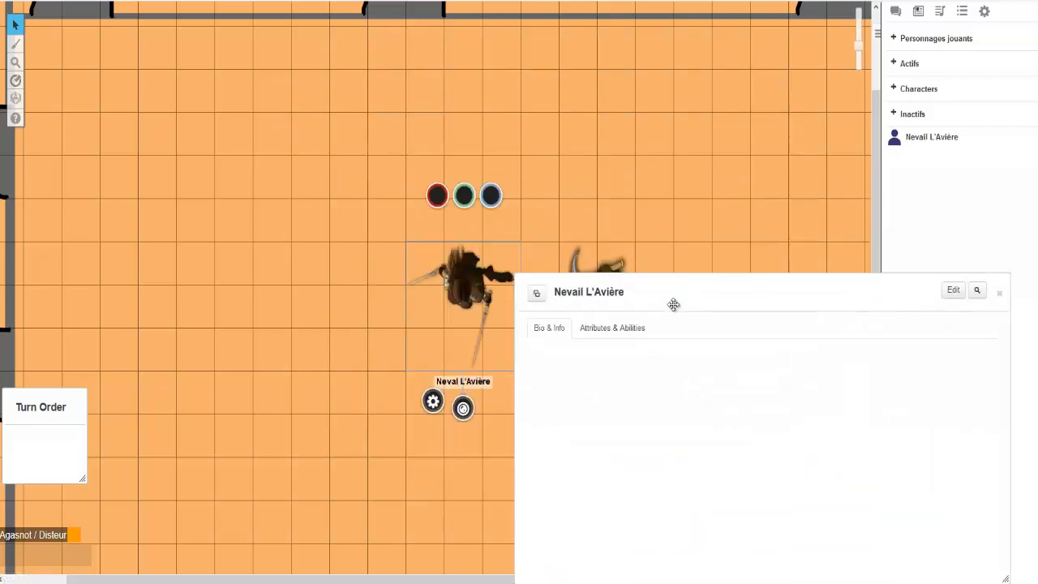
click(437, 388)
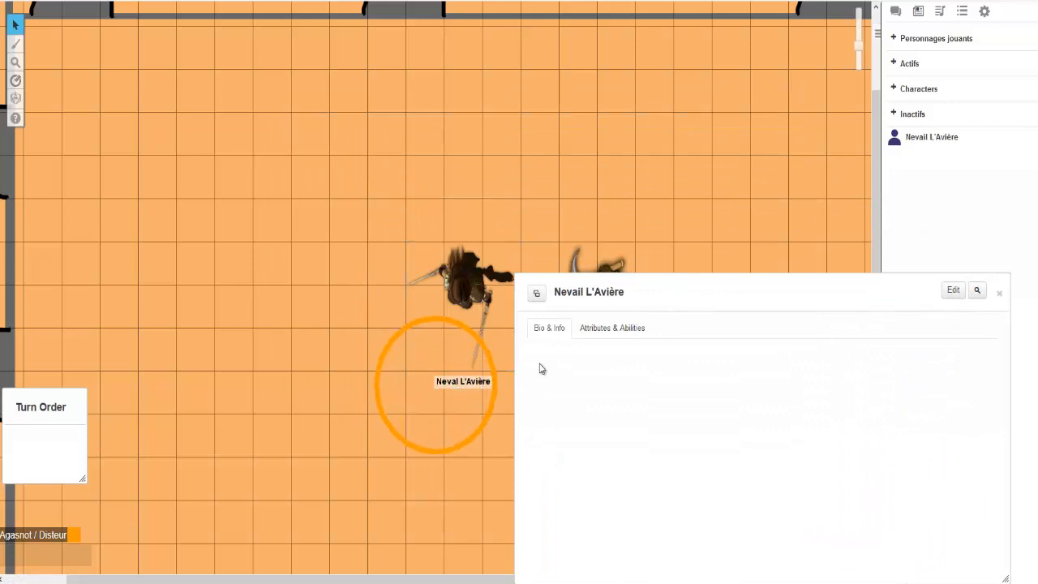
drag(600, 295, 471, 194)
click(826, 190)
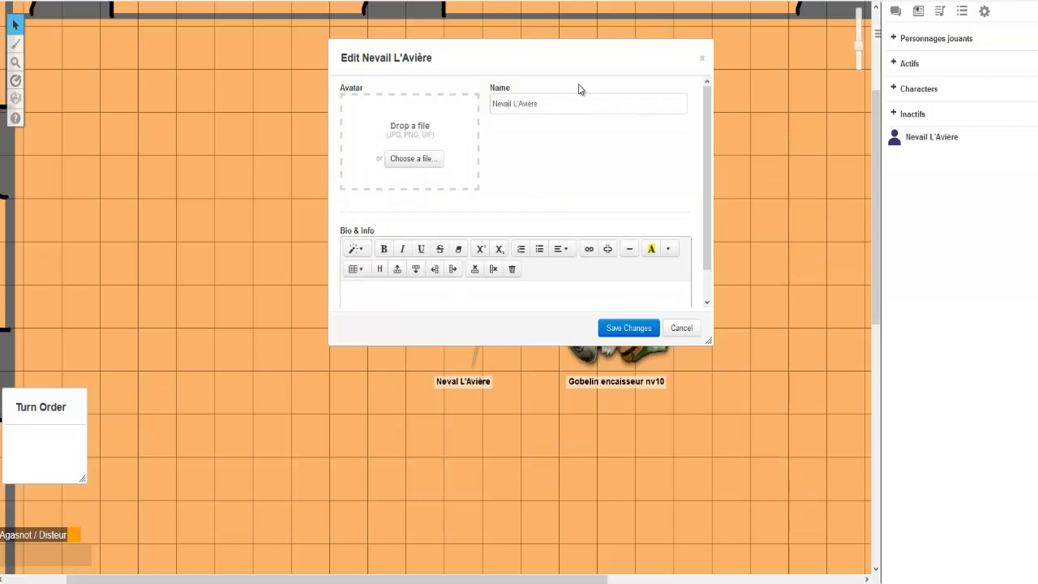
key(BackSpace)
scroll(459, 148, down, 1)
click(460, 257)
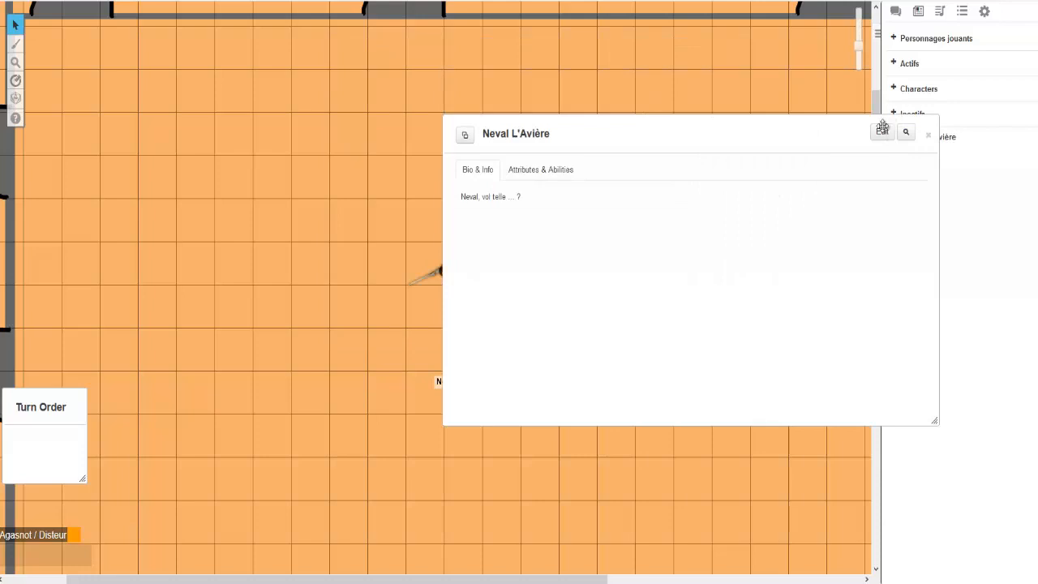
Reopen the character's details for editing, select the bio text, examine its formatting options and save
click(880, 130)
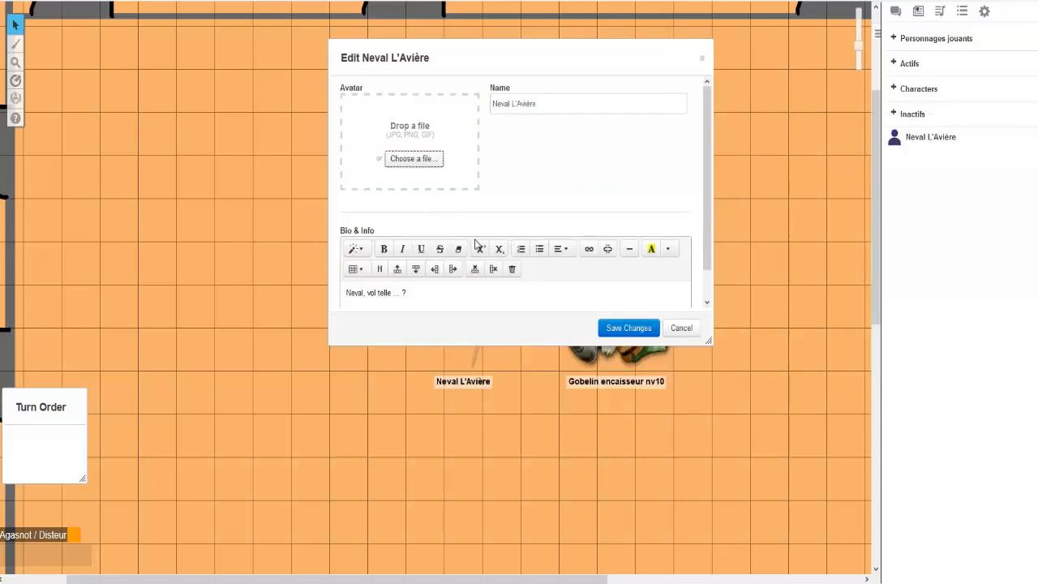
scroll(477, 245, down, 1)
drag(431, 258, 335, 252)
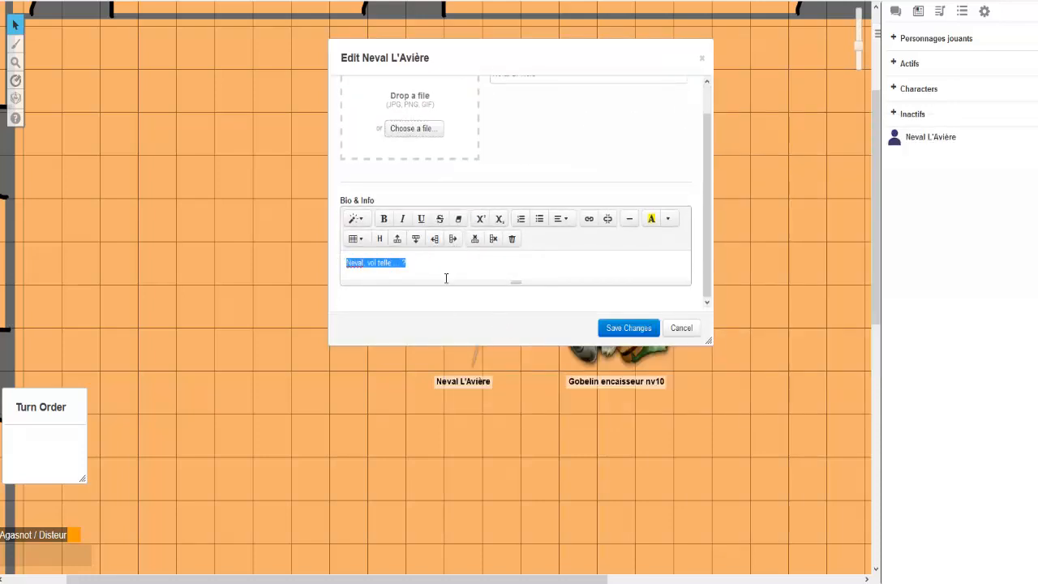
scroll(414, 255, up, 1)
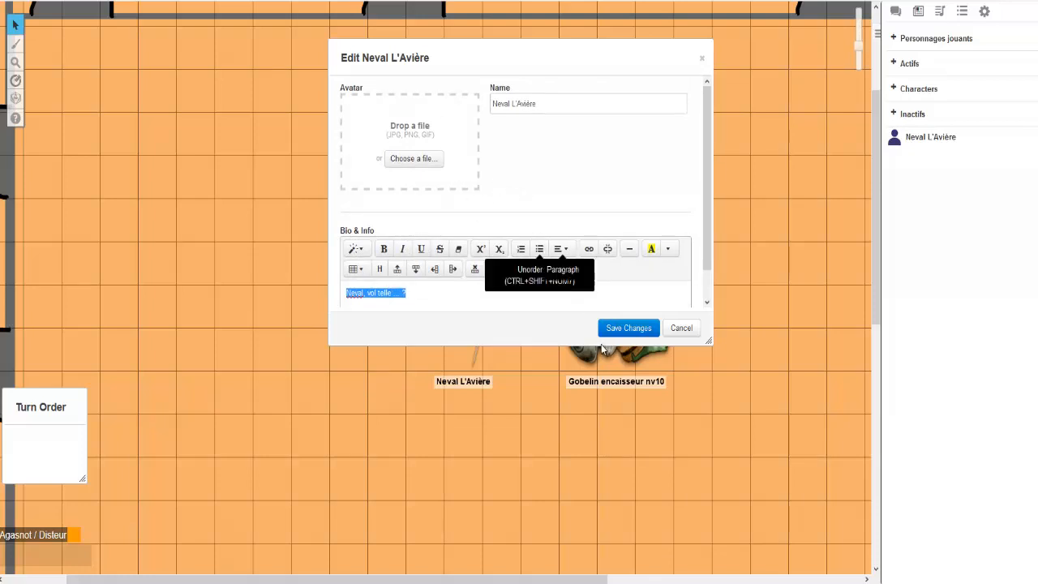
click(633, 330)
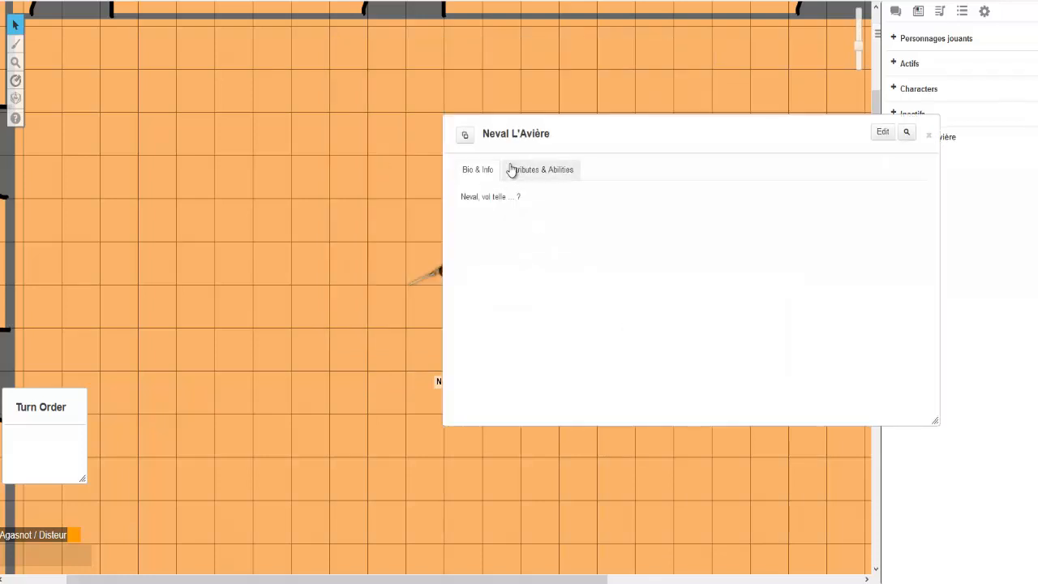
In the character's attributes and abilities, add a Vie attribute with current 10 and max 20, plus a new ability
drag(539, 134, 393, 72)
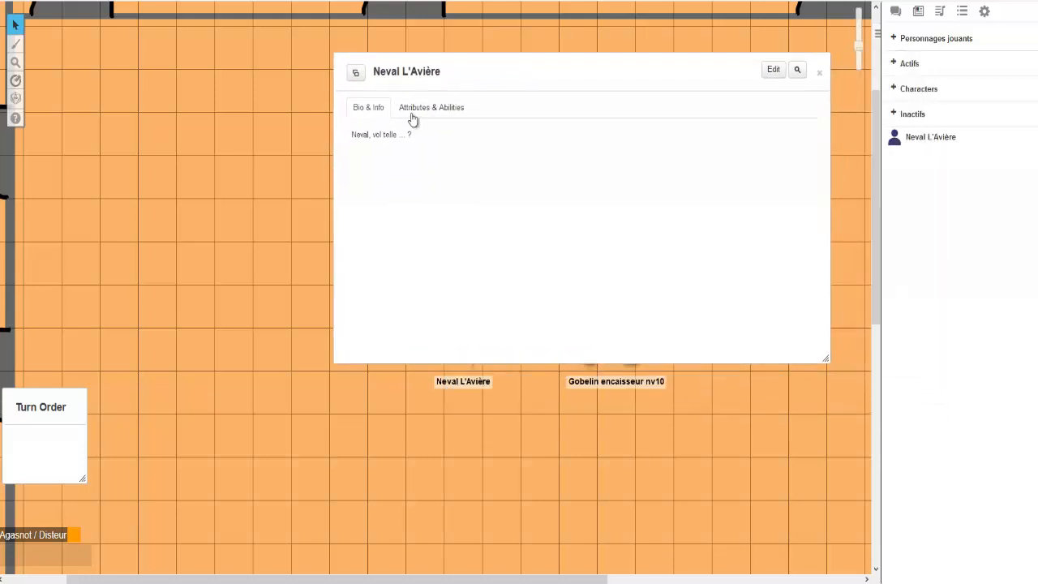
click(420, 108)
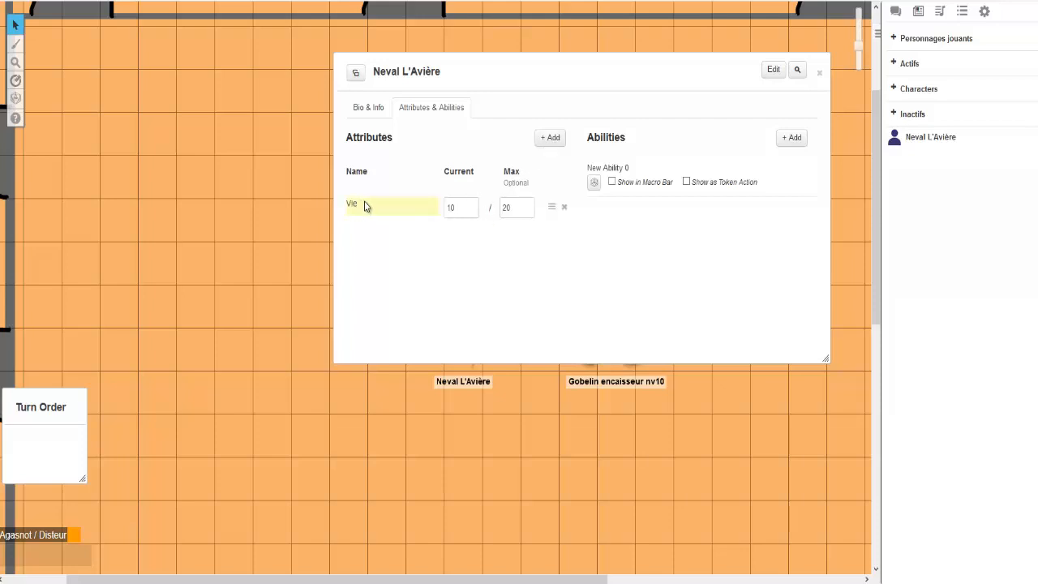
click(515, 211)
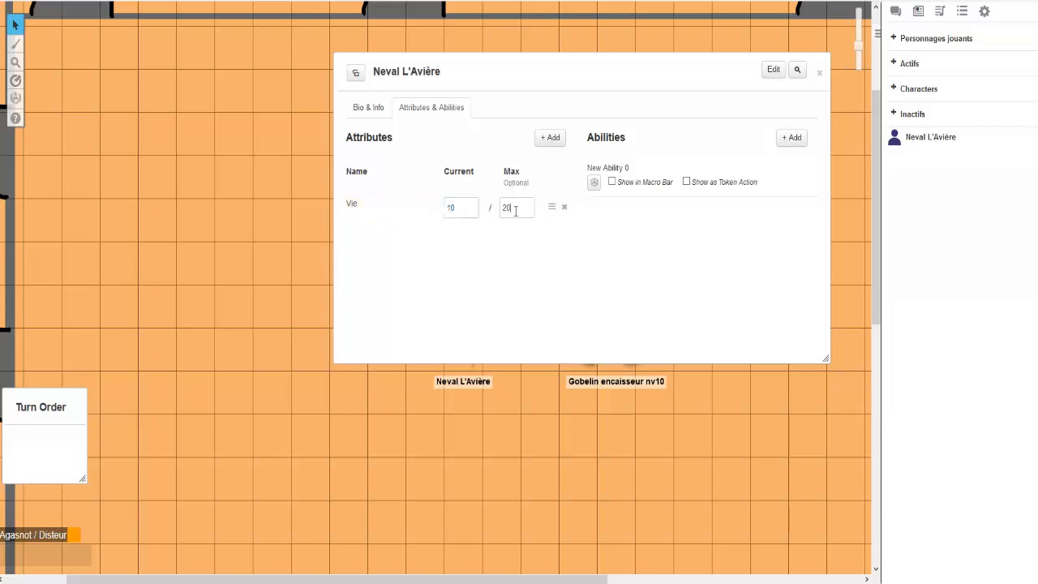
drag(499, 66, 418, 105)
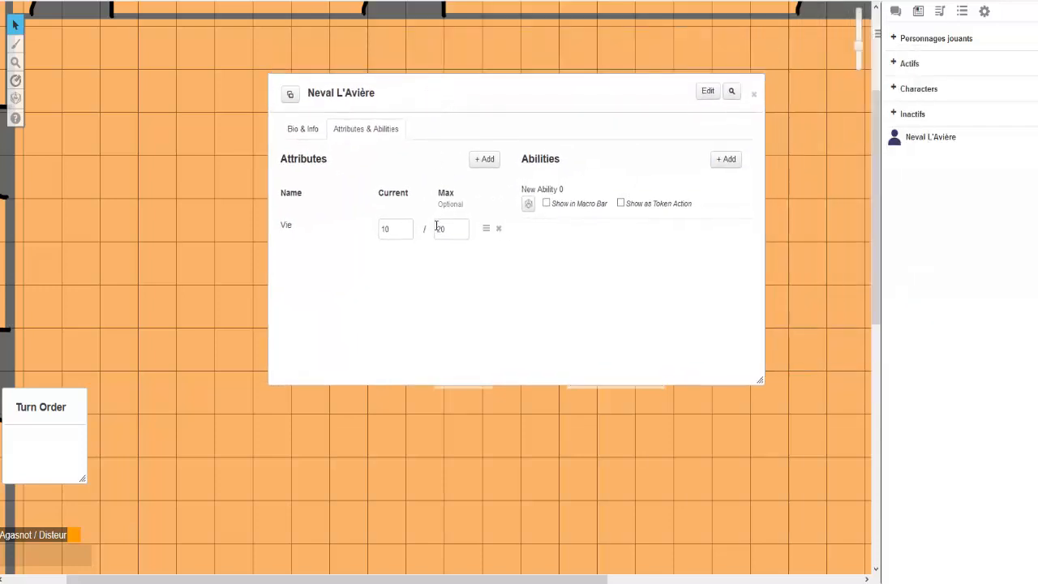
Add a second attribute named Force with a current value of 6
click(483, 160)
drag(329, 258, 224, 260)
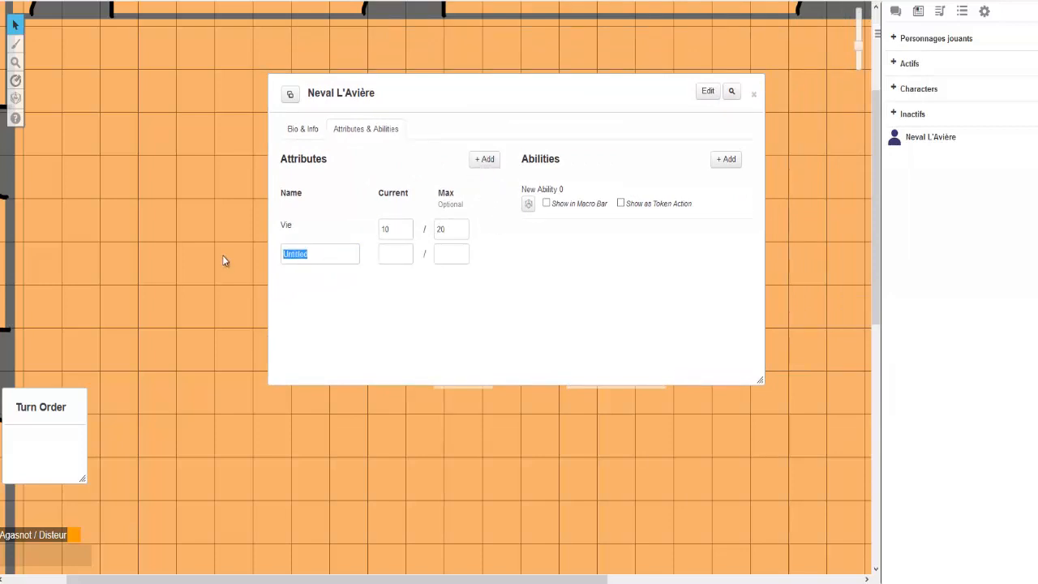
text(Force)
click(405, 249)
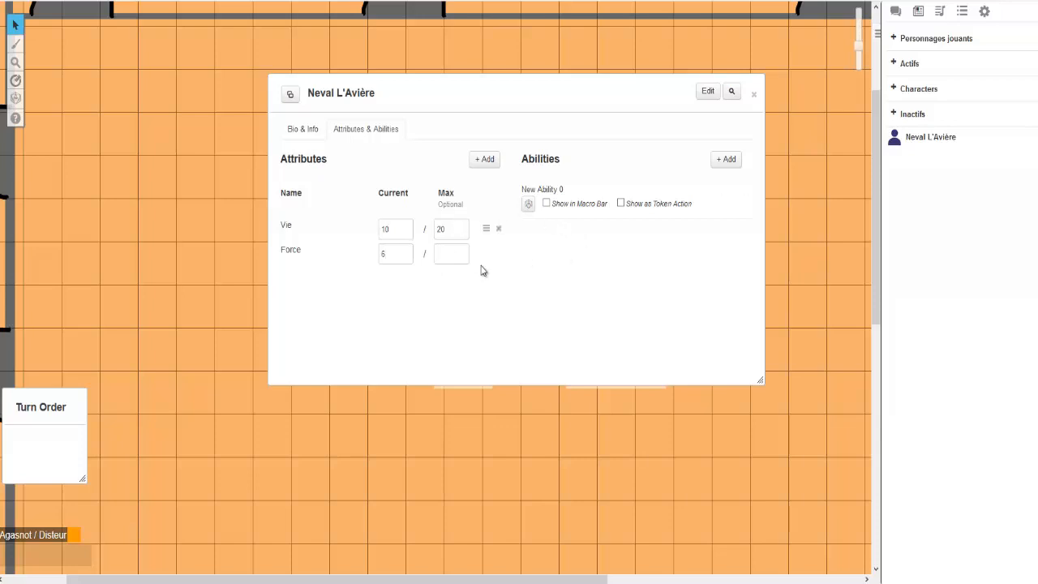
Edit the new ability, naming it Mdr and giving it the content "Test"
drag(492, 94, 498, 138)
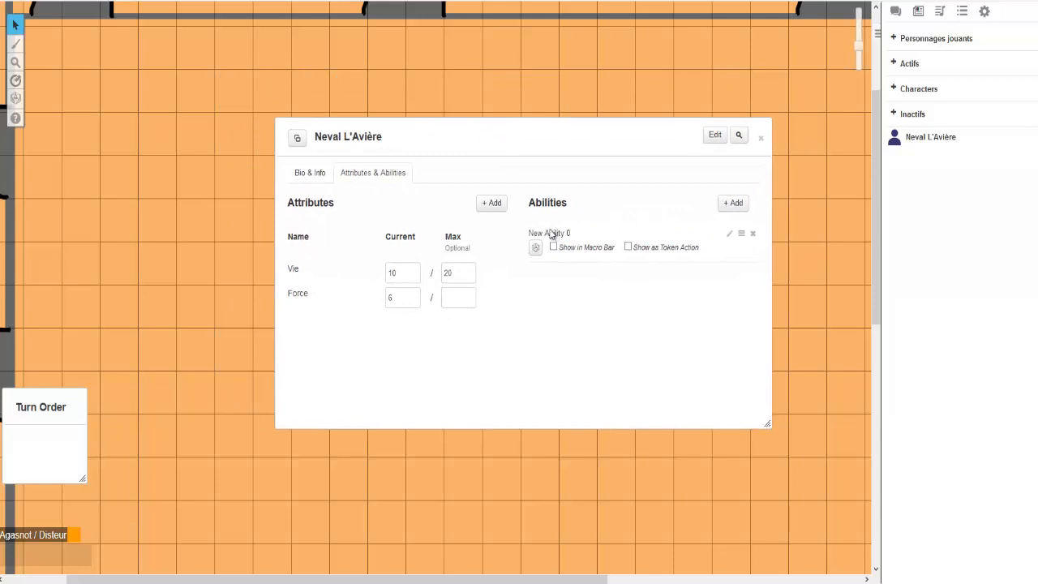
click(729, 234)
drag(601, 242, 446, 236)
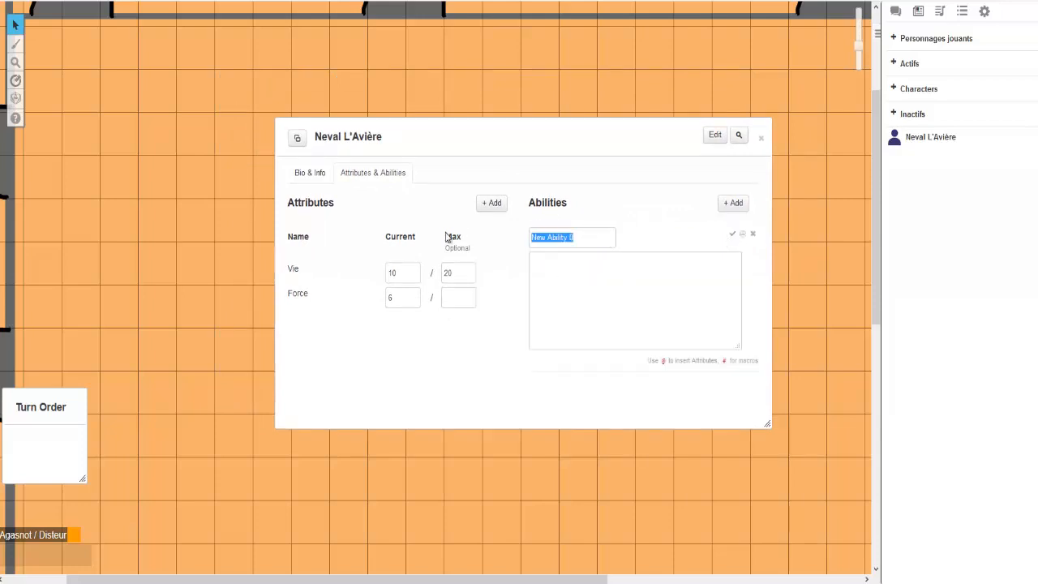
text(M)
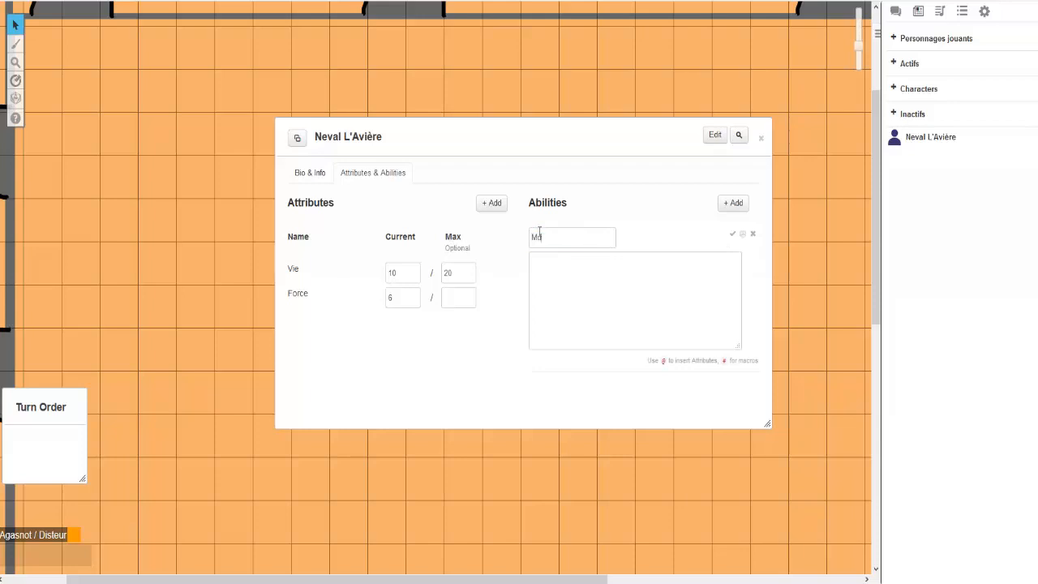
text(dr)
click(564, 261)
text(Test)
Show the text chat and run the Mdr ability so its content is posted there
click(895, 11)
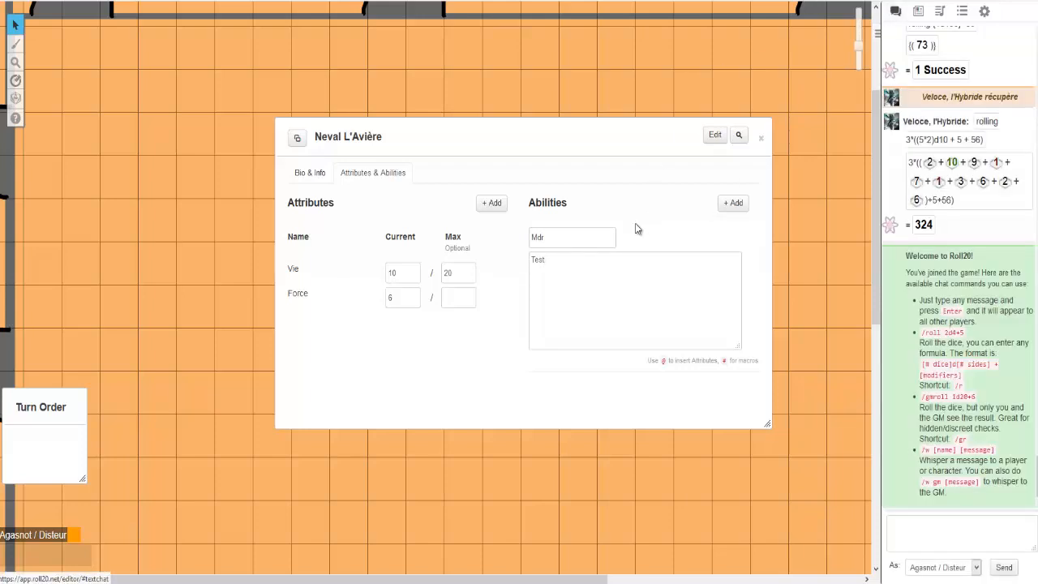
mouse_move(707, 251)
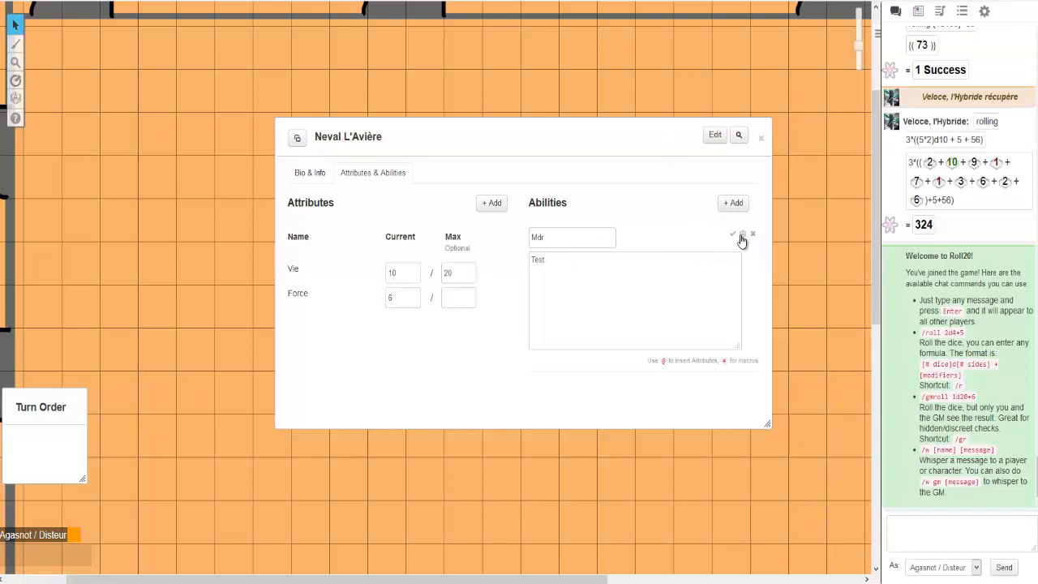
click(741, 241)
click(953, 528)
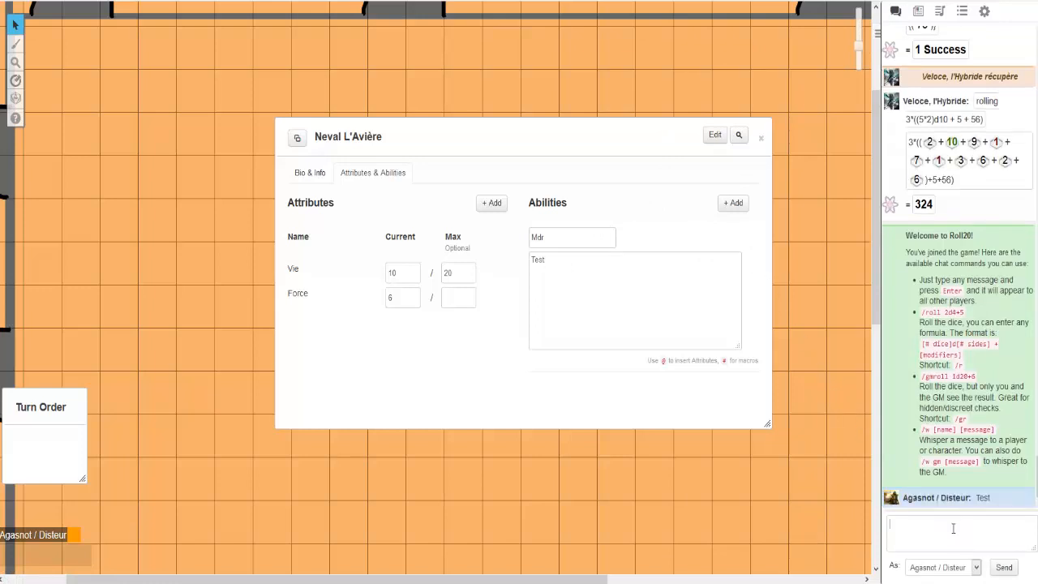
Rename the ability Pièce, replace its content with "/r 1d2 + @{Force}" and run the roll in the chat
click(593, 348)
key(ctrl+a)
text(/r 1d2)
drag(551, 236, 509, 235)
text(Pièce)
click(741, 236)
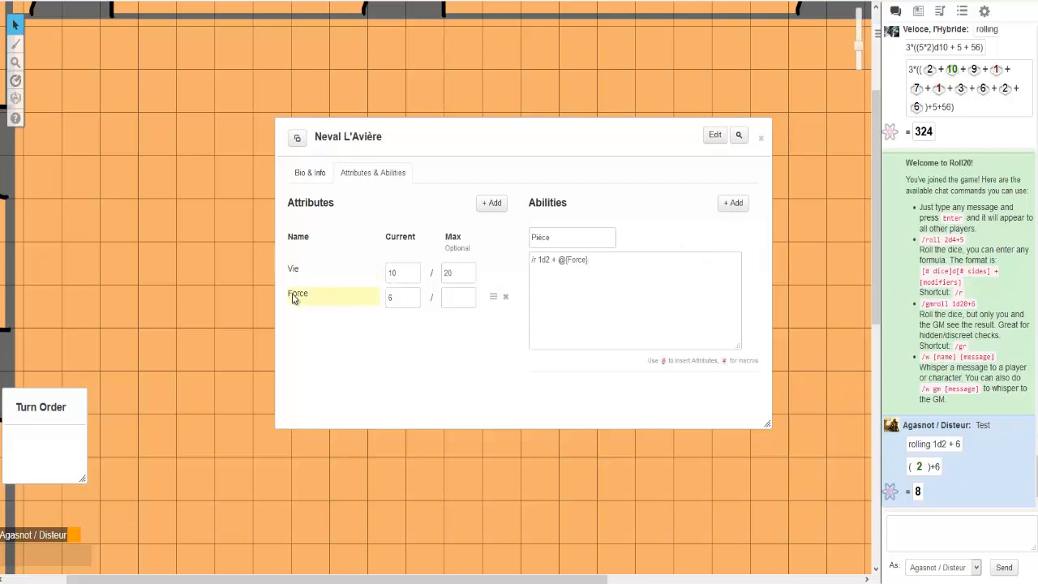
Replace the Pièce ability's content with "Lance une pièce sur un ennemi et inflige 6 dégâts." and run it
drag(589, 259, 522, 257)
text(Lance une pièce sur un ennemi et inflige 6 dégâts.)
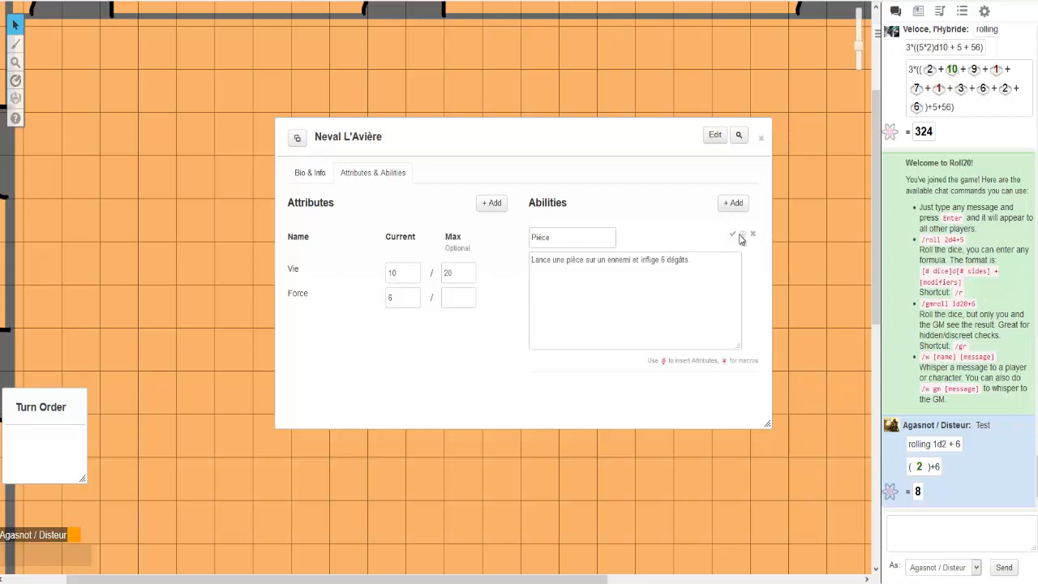
click(740, 236)
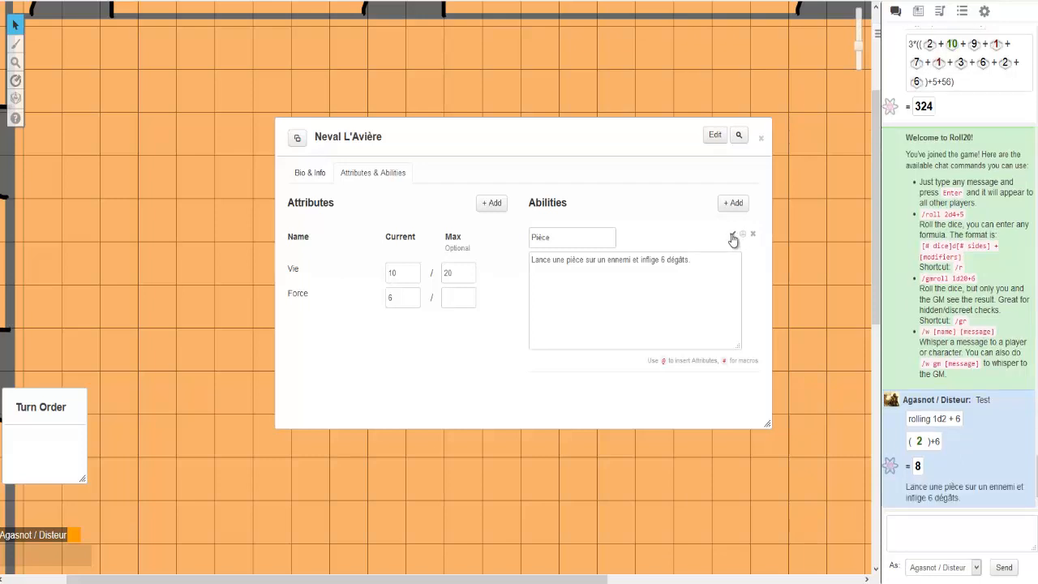
Save the Pièce ability, then delete it from the character's abilities
click(732, 237)
click(732, 237)
click(754, 236)
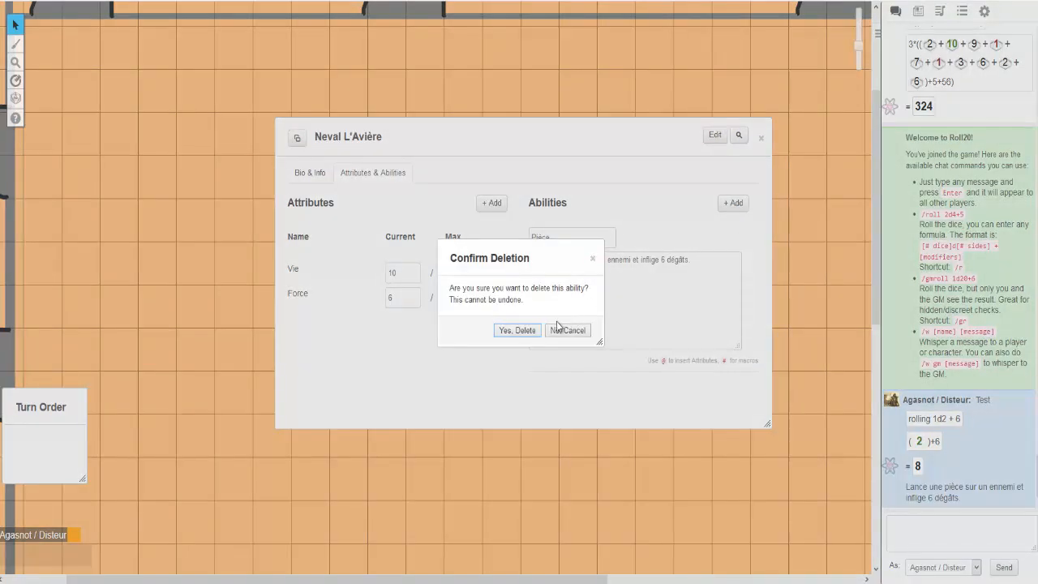
click(517, 330)
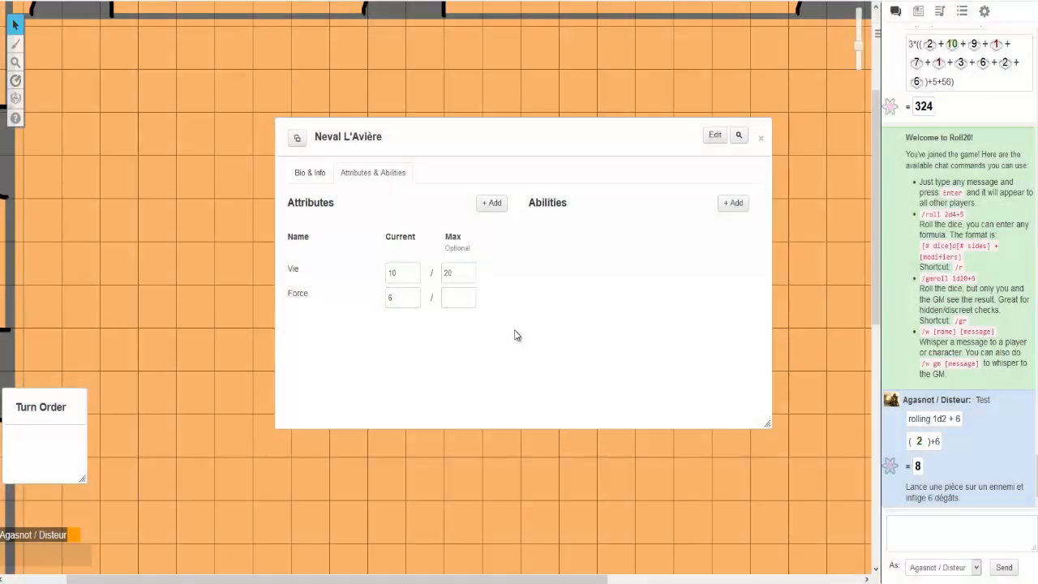
Add a new ability, name it aaa without any content and save it
click(734, 209)
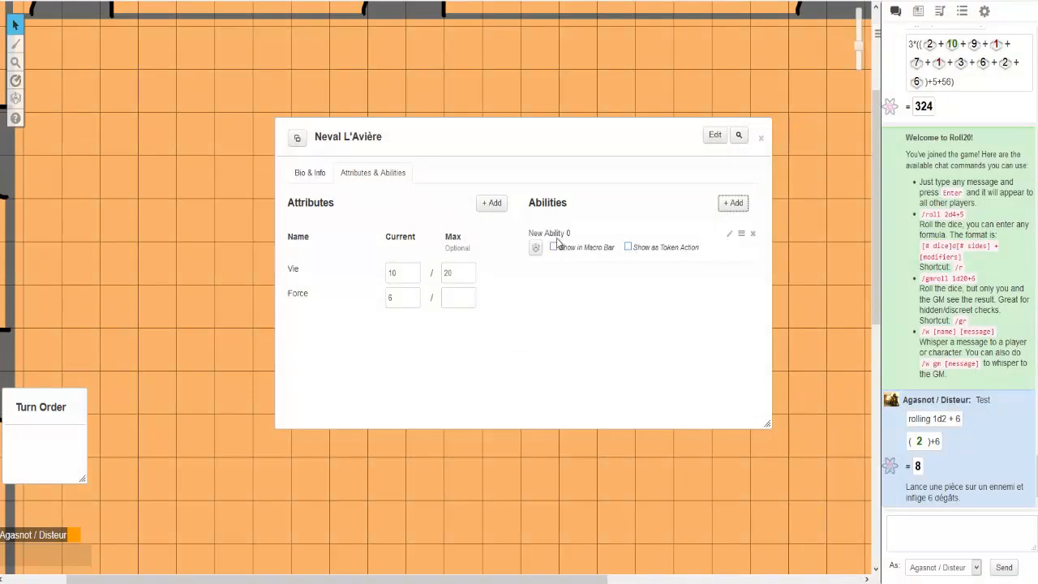
click(729, 235)
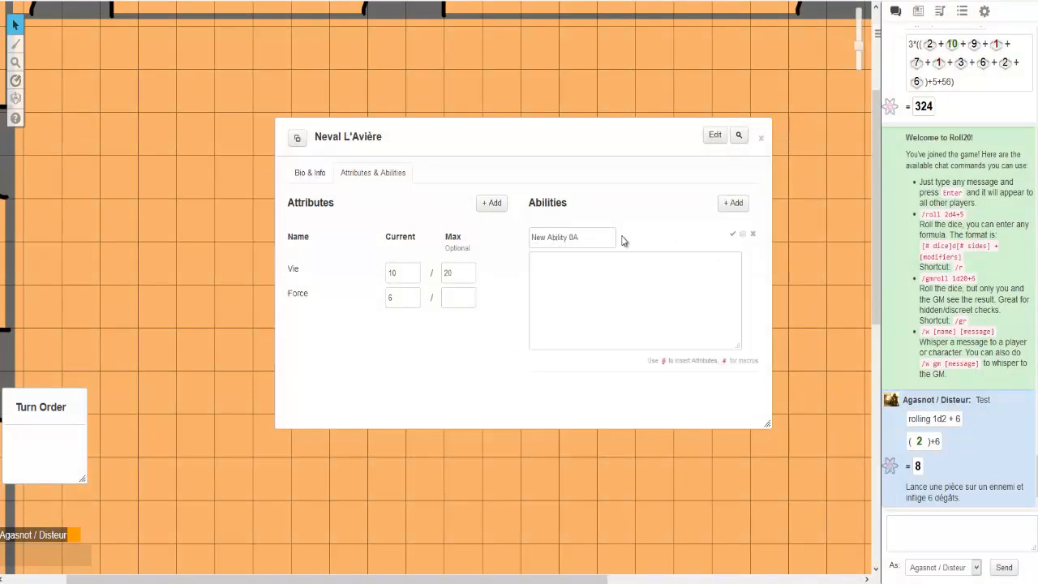
key(ctrl+a)
text(a)
click(731, 237)
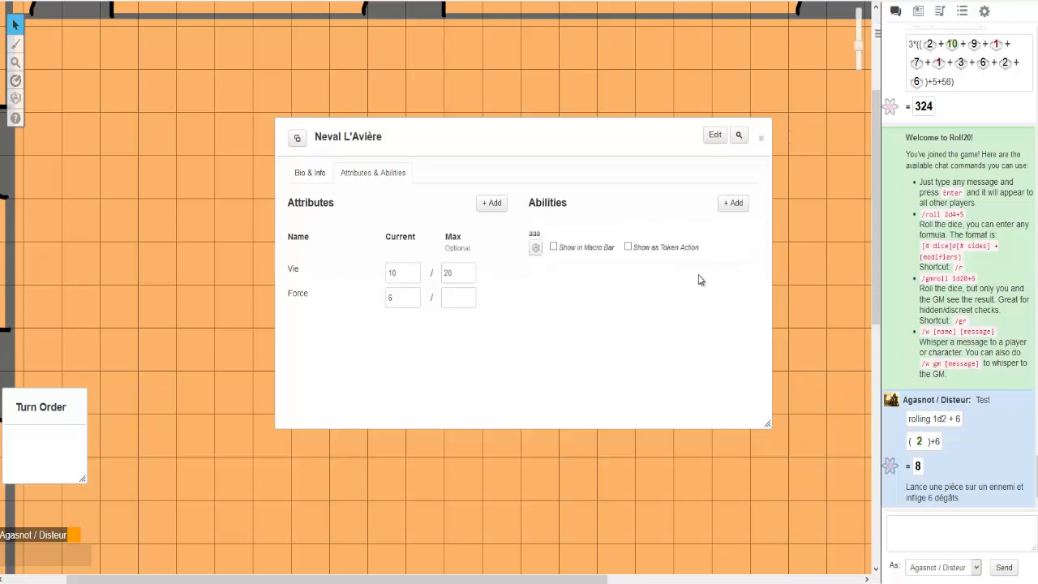
Make the aaa ability show in the macro bar and as a token action, and move the sheet off the tokens
click(552, 247)
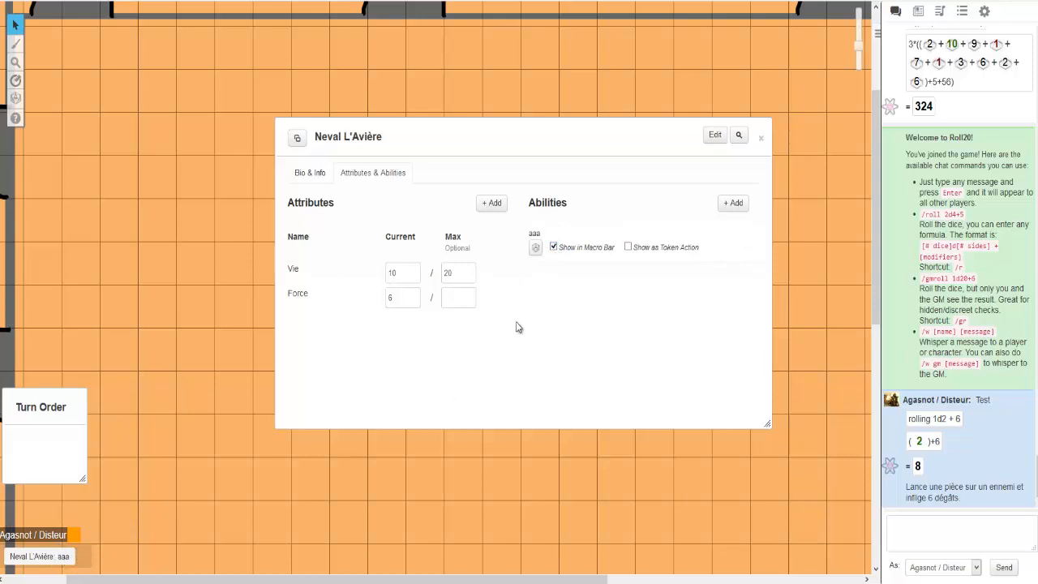
click(627, 246)
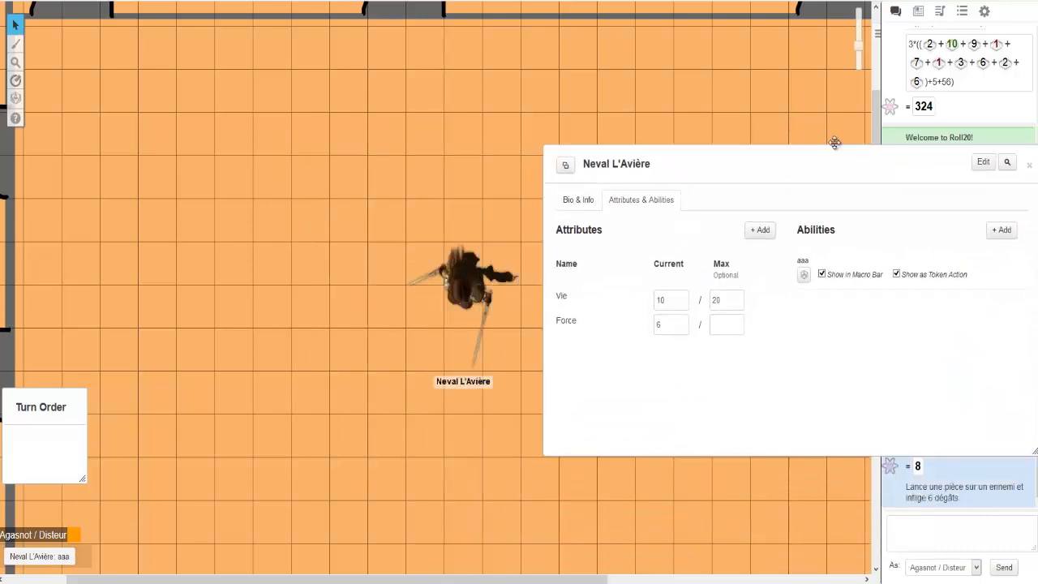
drag(834, 143, 838, 105)
Select the Neval L'Avière token on the map and run its aaa token action
click(486, 273)
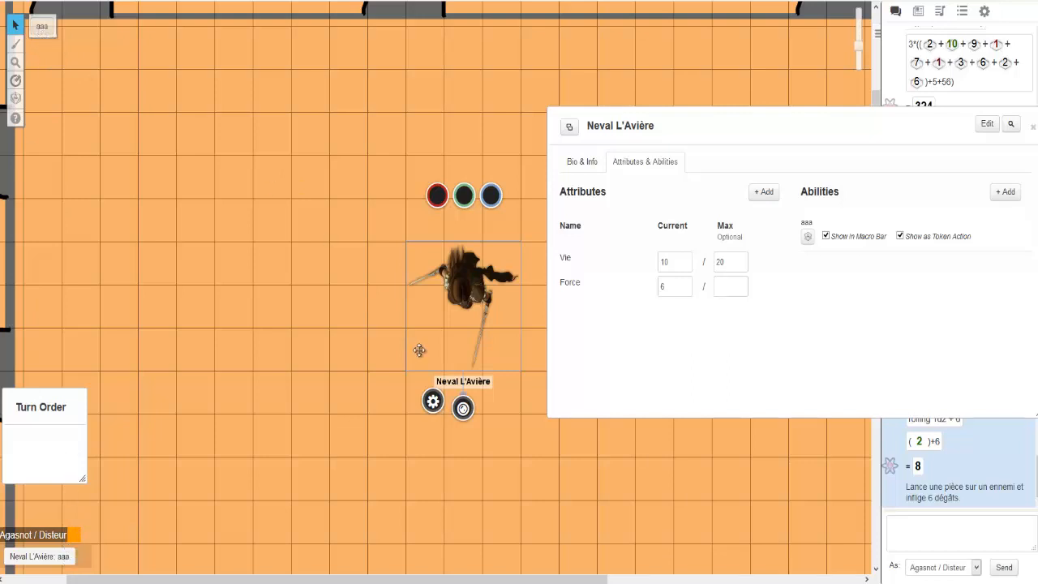
click(334, 332)
click(417, 267)
click(43, 31)
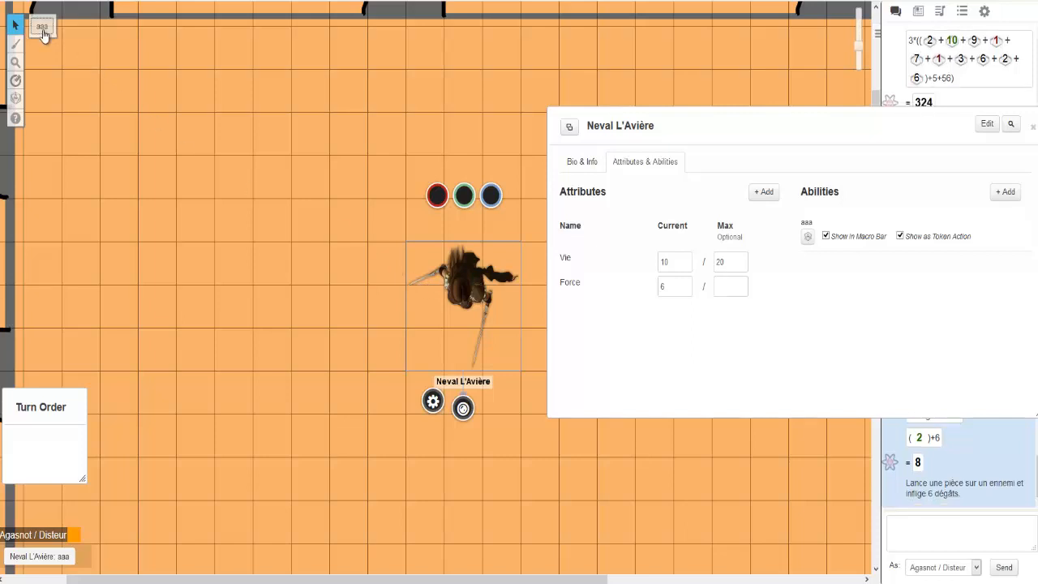
Stop showing the aaa ability in the macro bar and close the character sheet
drag(880, 114, 610, 118)
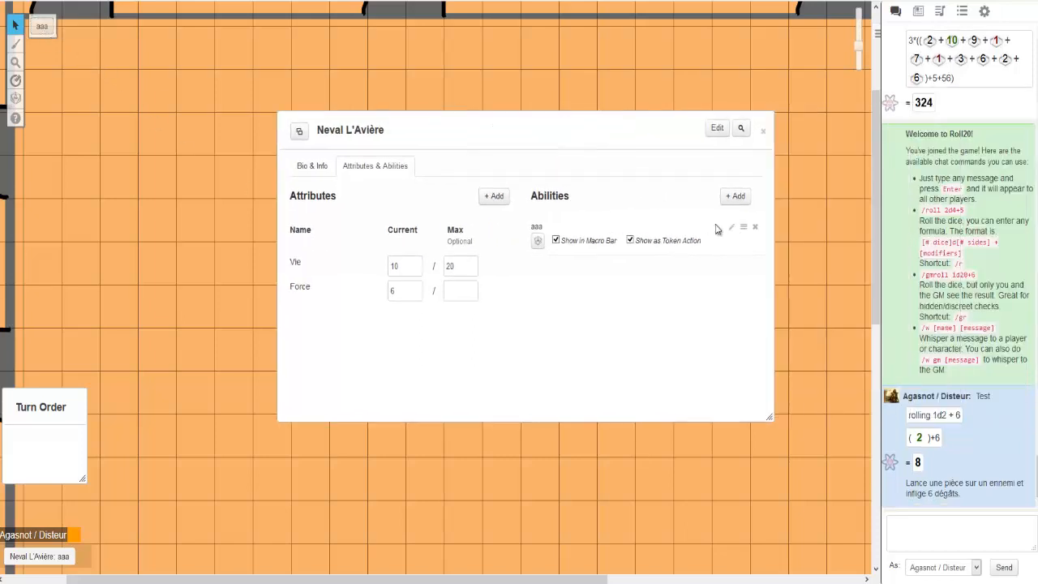
click(558, 242)
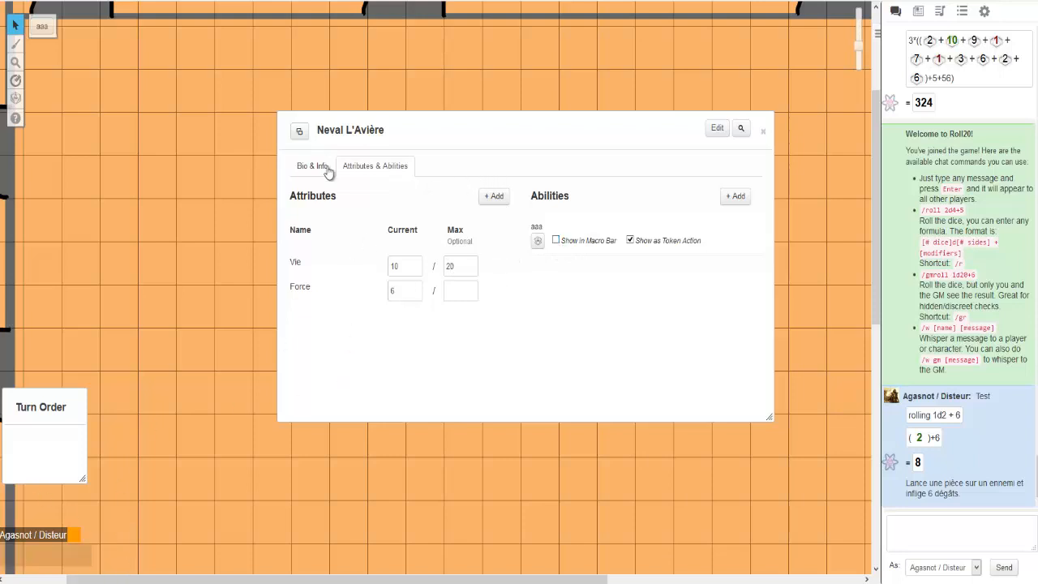
click(763, 131)
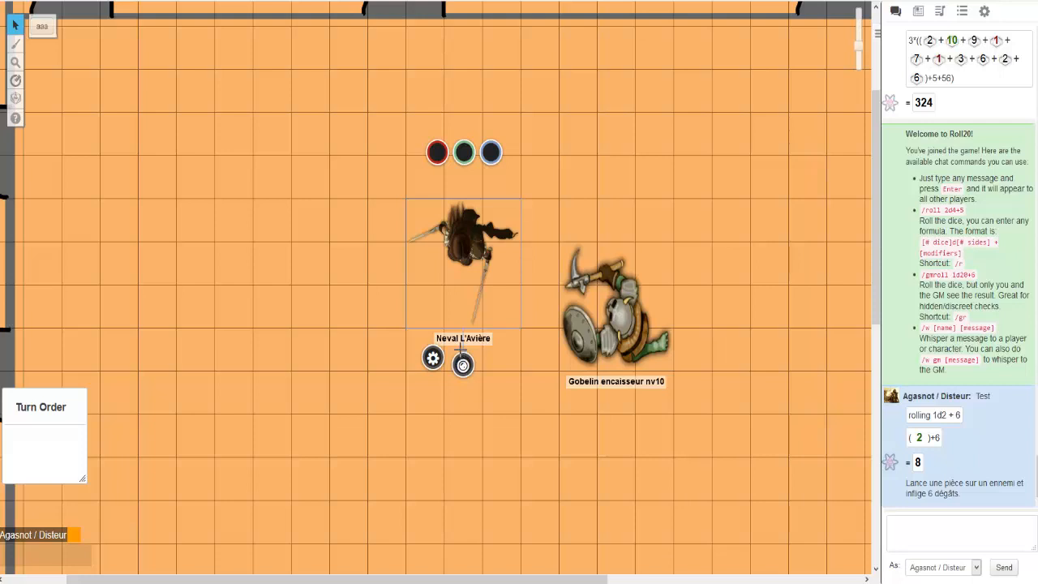
Rotate the Neval L'Avière token and move it around the map, bringing it back to its original place and orientation
drag(466, 349, 524, 287)
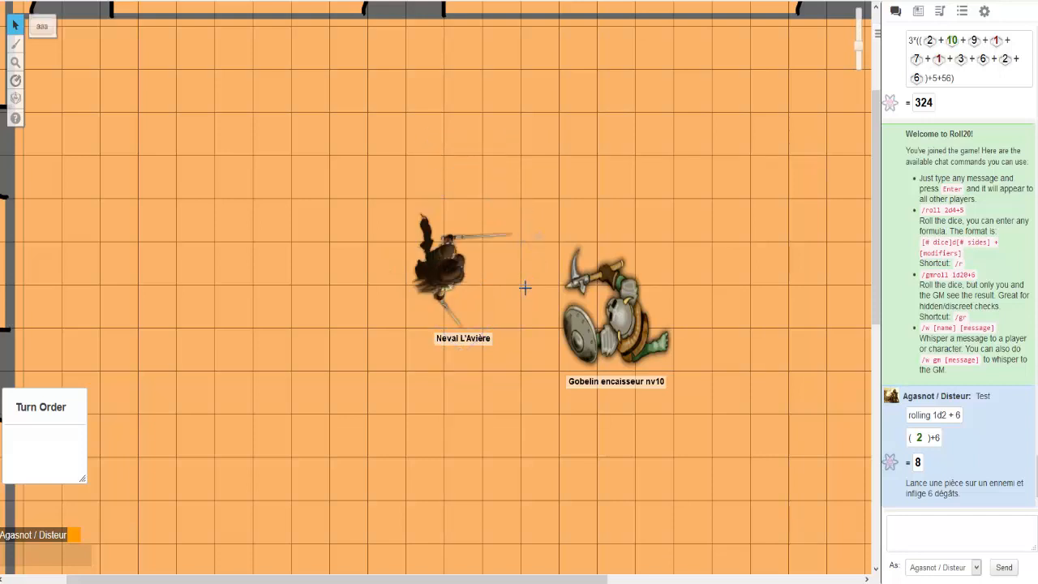
mouse_move(453, 260)
mouse_down()
mouse_move(427, 255)
mouse_move(443, 226)
mouse_move(452, 249)
mouse_move(468, 209)
mouse_move(453, 266)
mouse_up()
drag(452, 253, 425, 216)
drag(428, 219, 459, 215)
drag(457, 212, 456, 228)
drag(455, 201, 458, 294)
drag(549, 262, 437, 257)
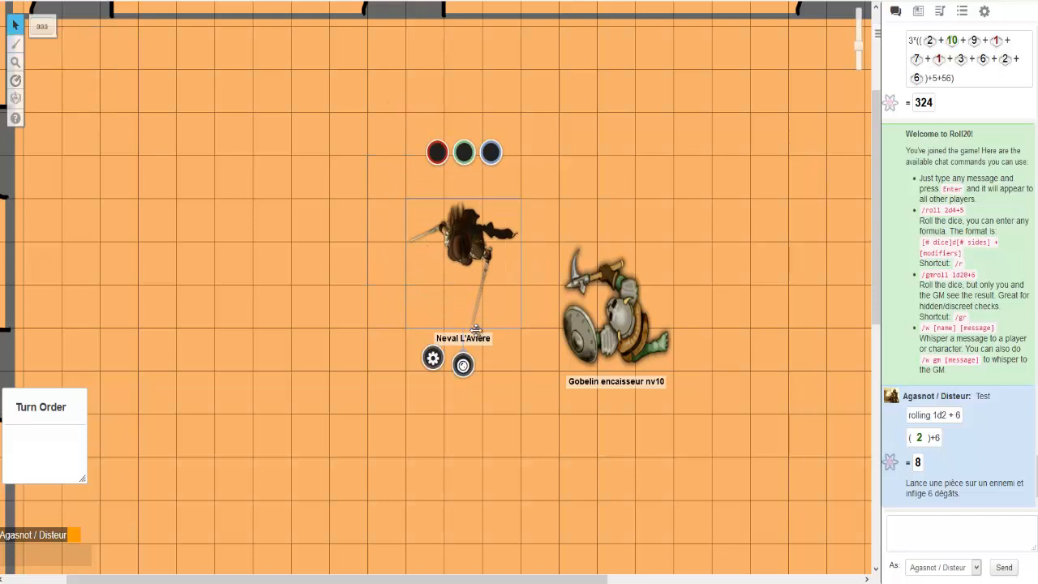
Rename the Neval L'Avière token to Haha in its token settings and save
double_click(477, 261)
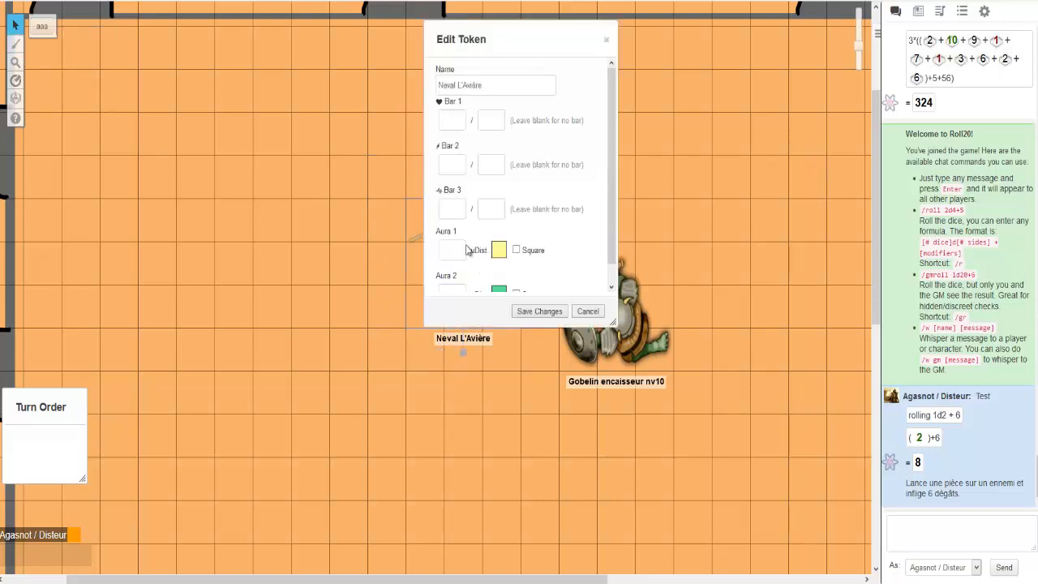
drag(479, 39, 622, 176)
drag(594, 220, 574, 219)
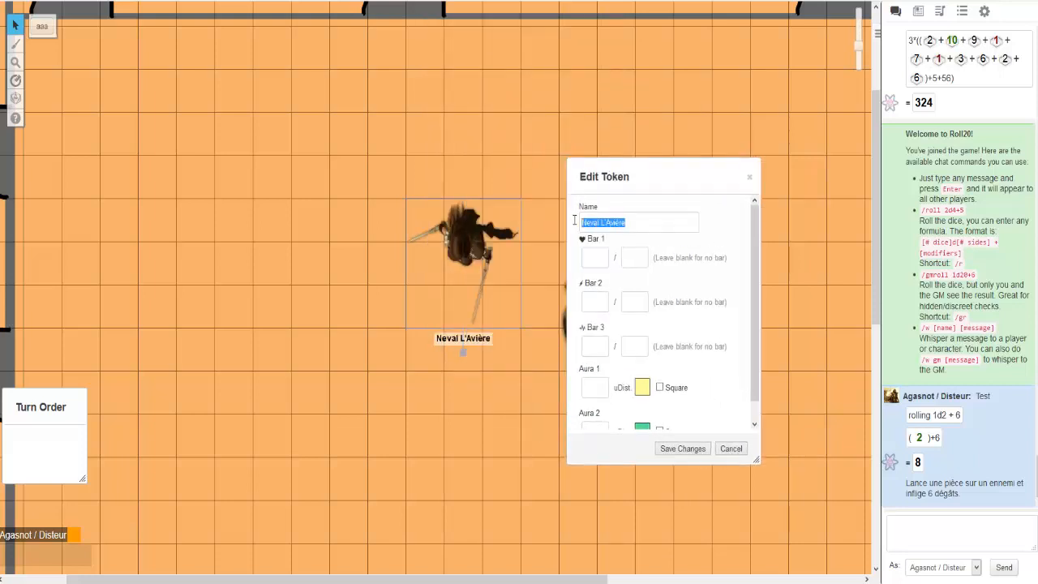
text(Haha)
key(Return)
Set the Haha token's Bar 1 to 10 / 10, save, and move the token one square left on the map
double_click(473, 252)
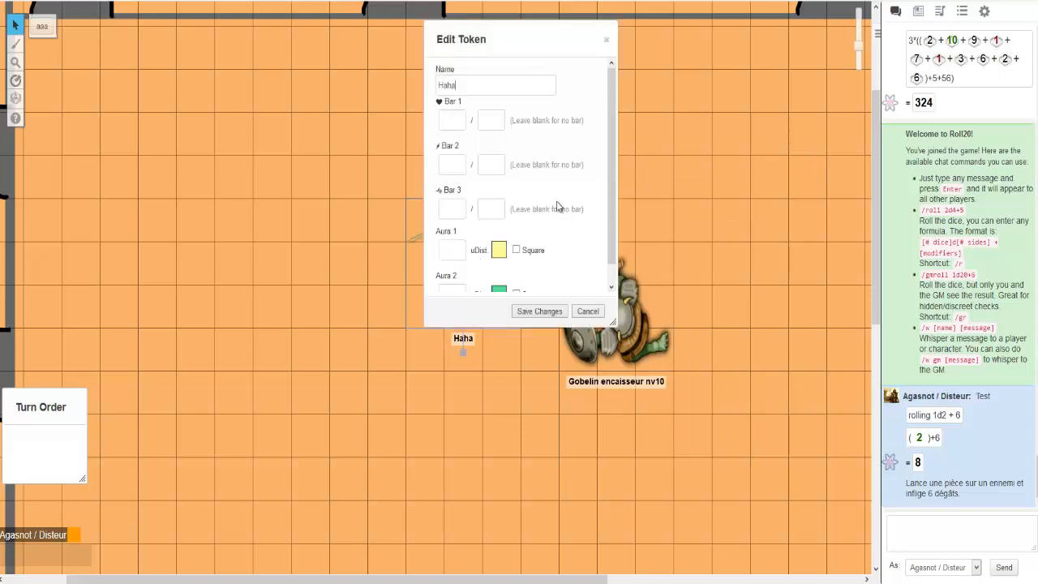
drag(493, 91, 374, 89)
click(451, 119)
scroll(483, 190, down, 1)
scroll(482, 196, up, 1)
click(539, 312)
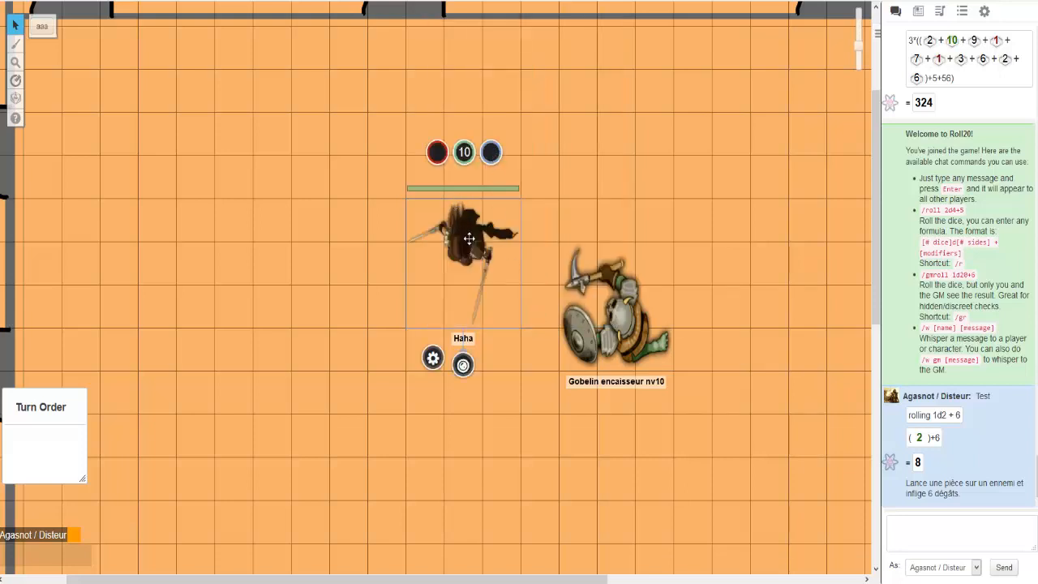
drag(469, 239, 442, 249)
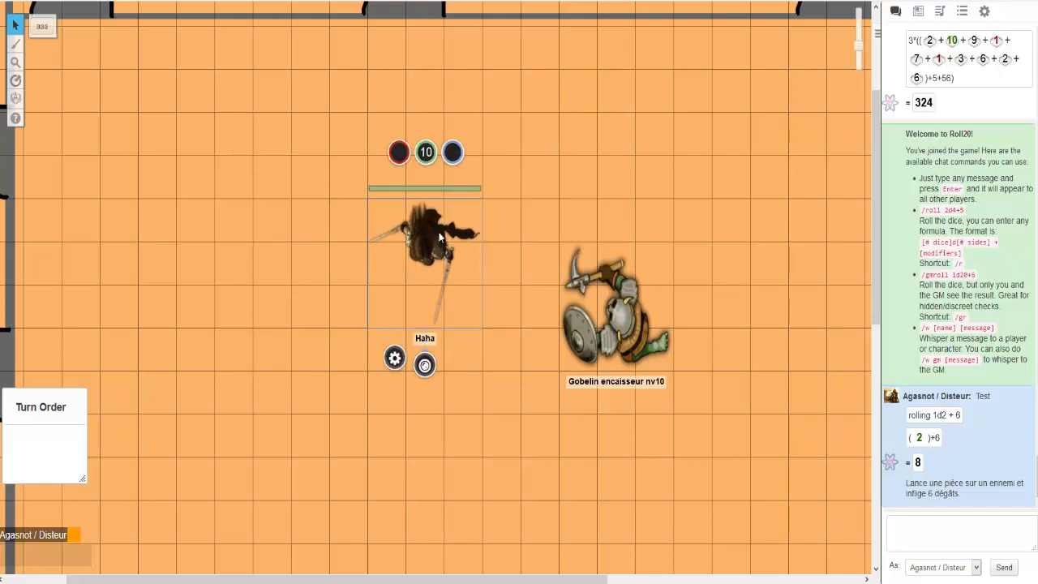
Set the Haha token's Bar 2 to 2 / 2 and its Bar 3 current value to 3
double_click(439, 236)
click(522, 311)
double_click(449, 226)
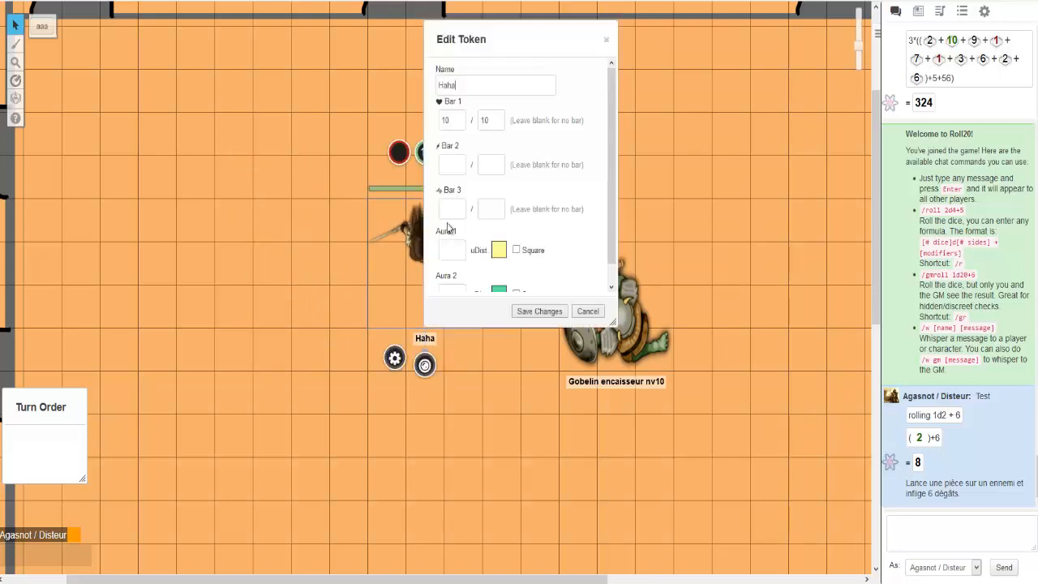
click(445, 160)
scroll(490, 236, down, 1)
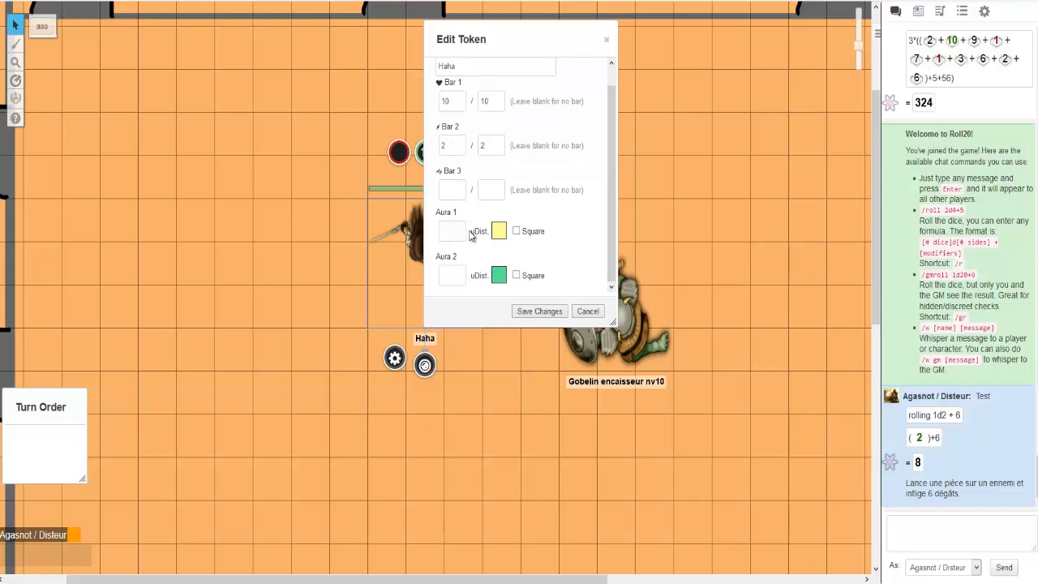
drag(477, 32, 591, 70)
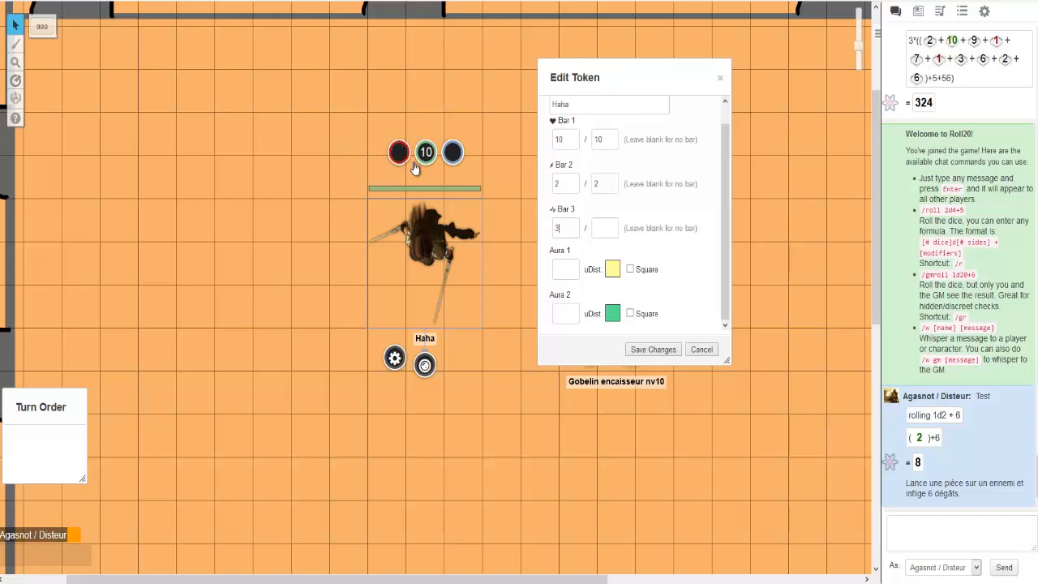
Give the token a square Aura 1 with distance 1 and a round Aura 2 with distance 2, and save
click(556, 266)
click(630, 269)
click(652, 350)
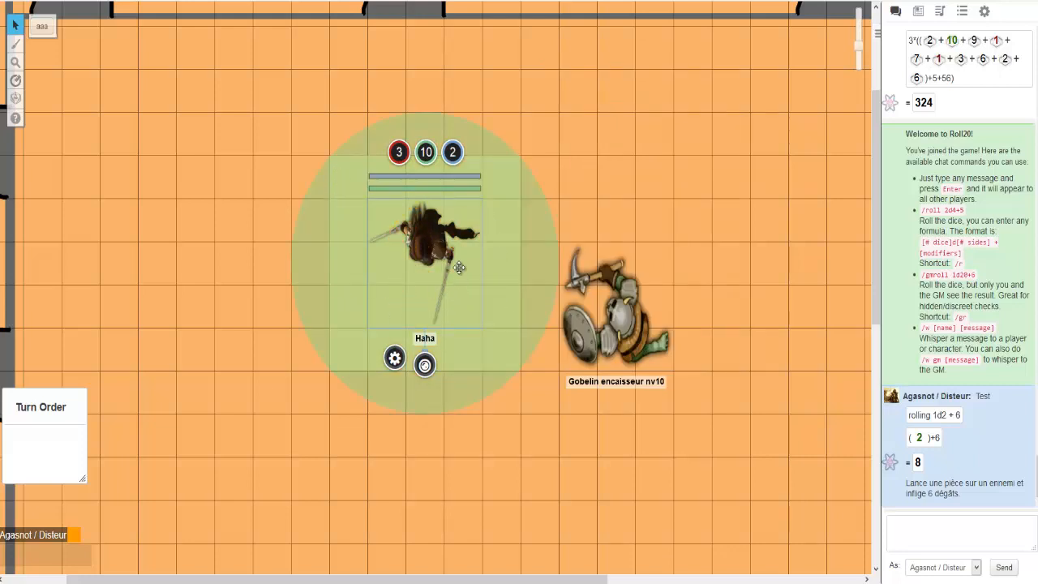
Examine the Haha token's bar and aura settings, including the available Aura 2 colors
double_click(425, 243)
click(515, 249)
scroll(503, 231, down, 1)
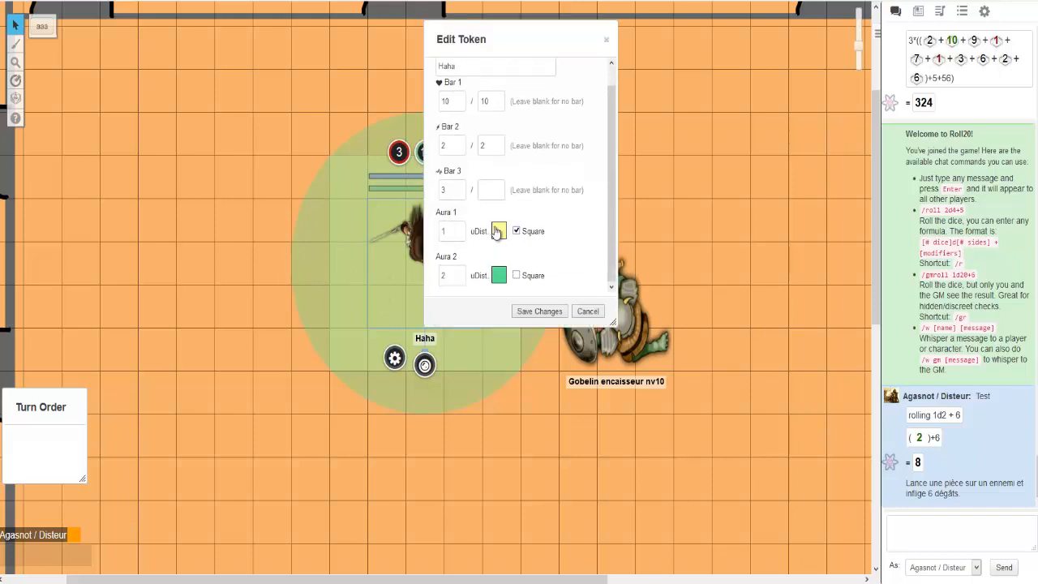
scroll(496, 233, up, 1)
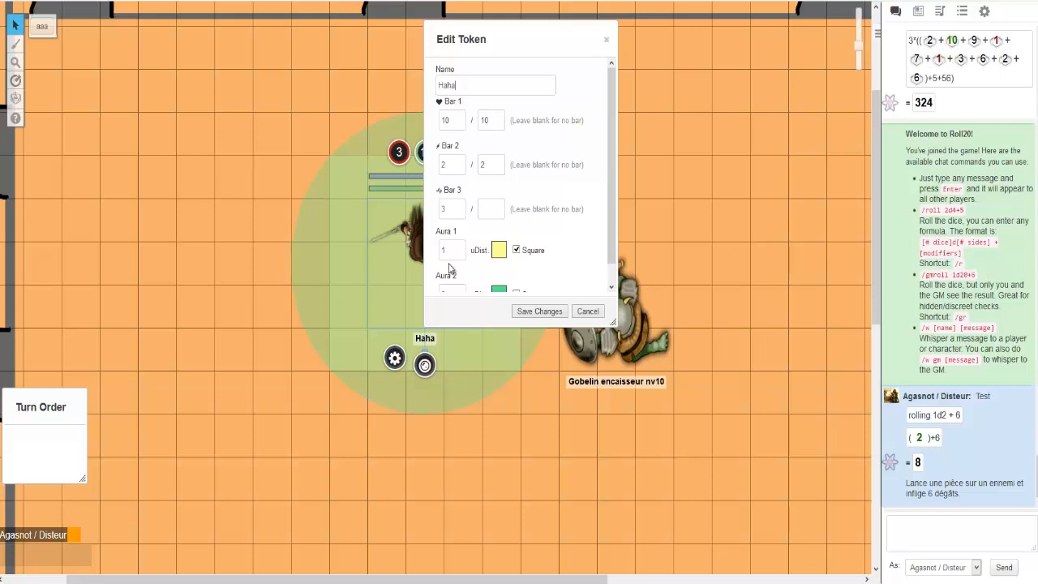
scroll(466, 264, down, 1)
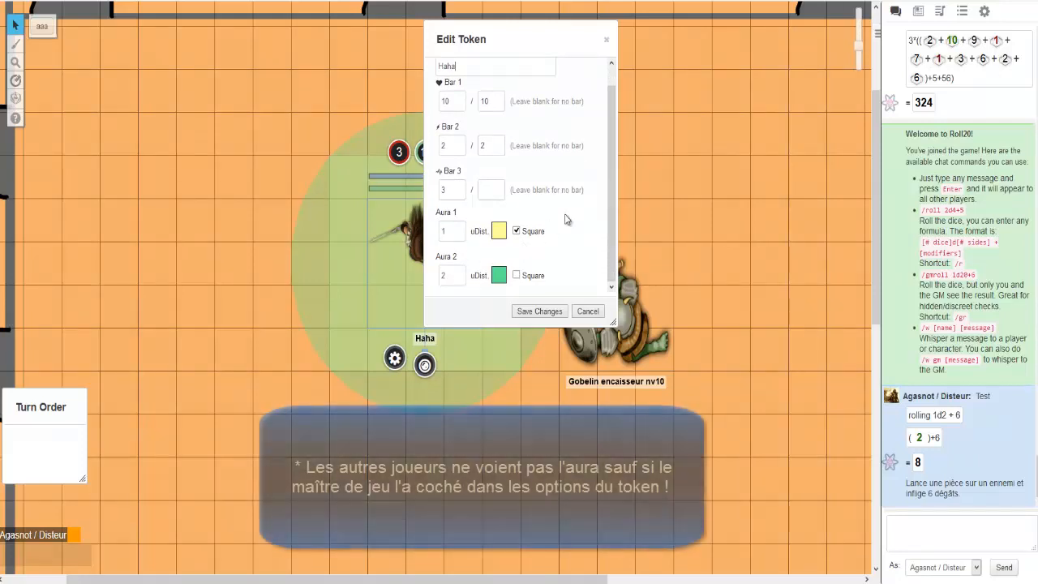
click(499, 276)
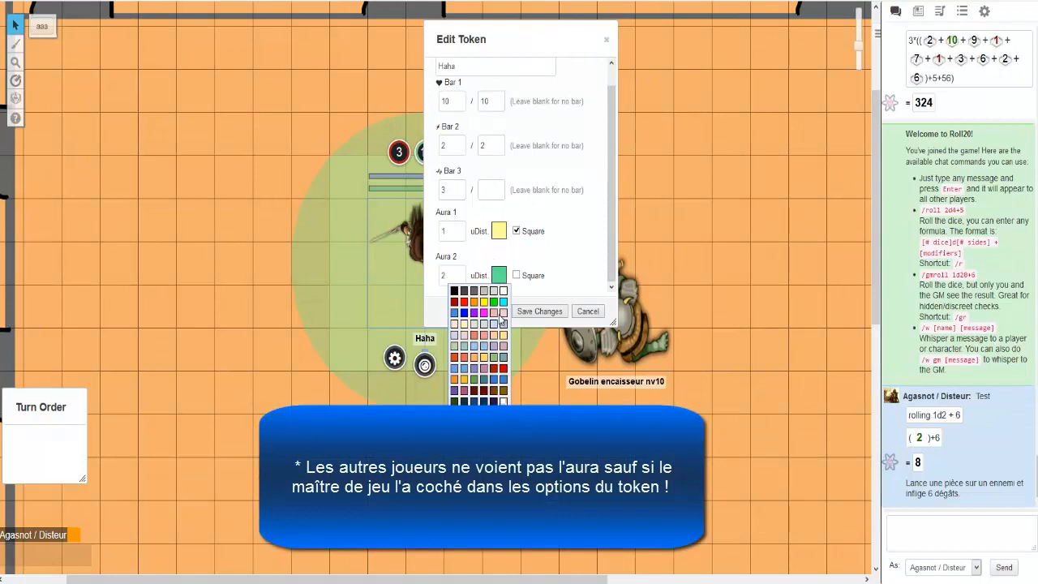
click(570, 251)
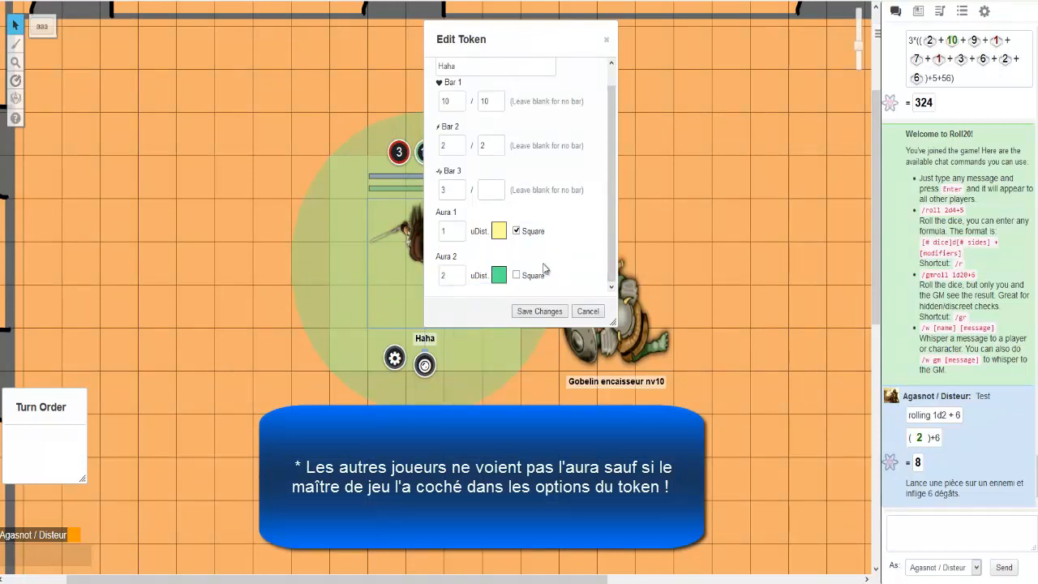
Set the token's Bar 3 current value to XD and save the changes
scroll(505, 247, up, 1)
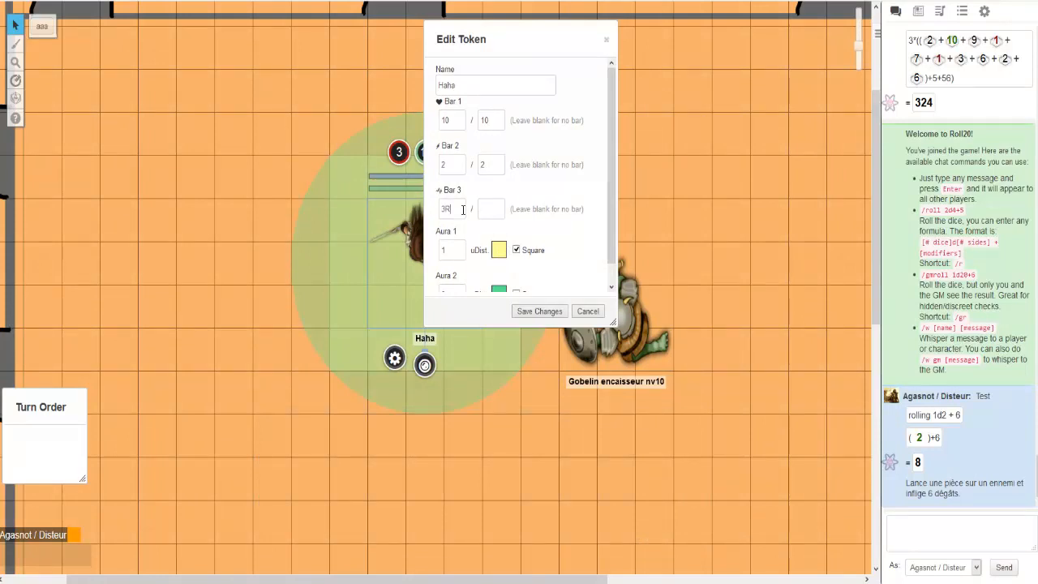
click(539, 311)
Check the bar values shown above the Haha token and set its Bar 2 current value to 1 directly on the map
click(397, 153)
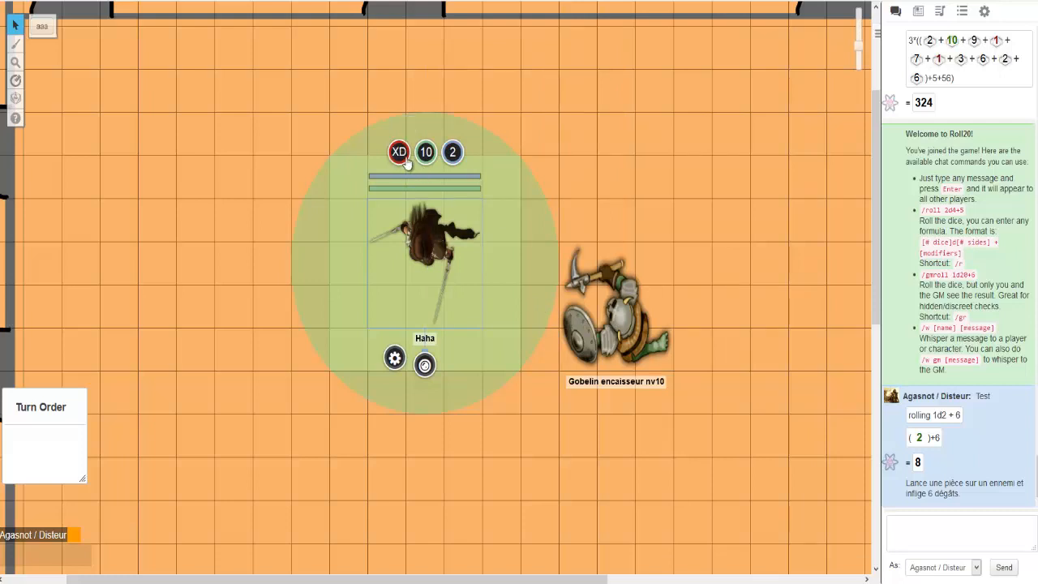
click(437, 155)
click(421, 208)
click(452, 152)
click(420, 194)
click(423, 188)
click(419, 203)
click(451, 157)
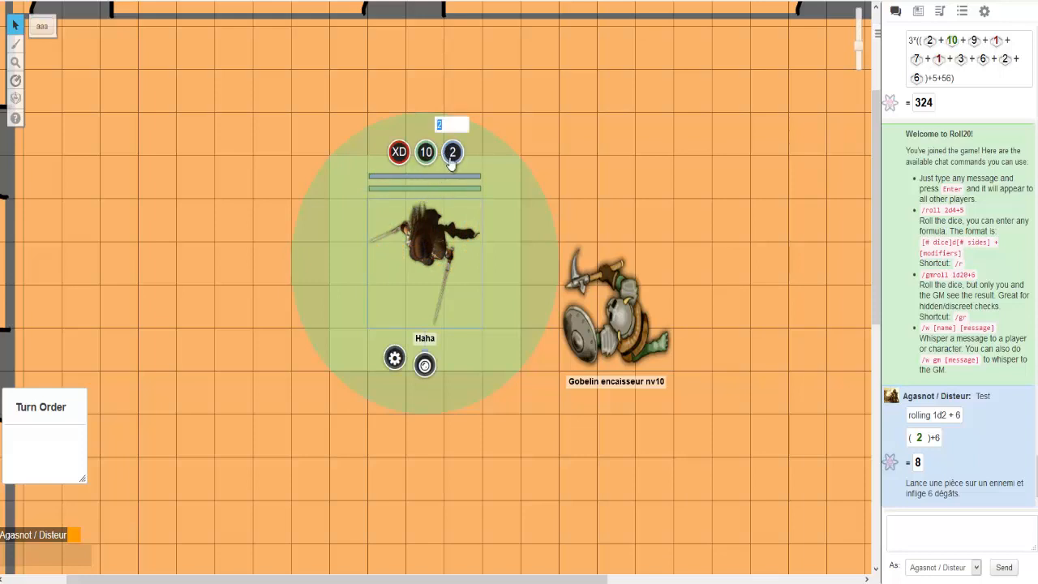
text(1)
key(Return)
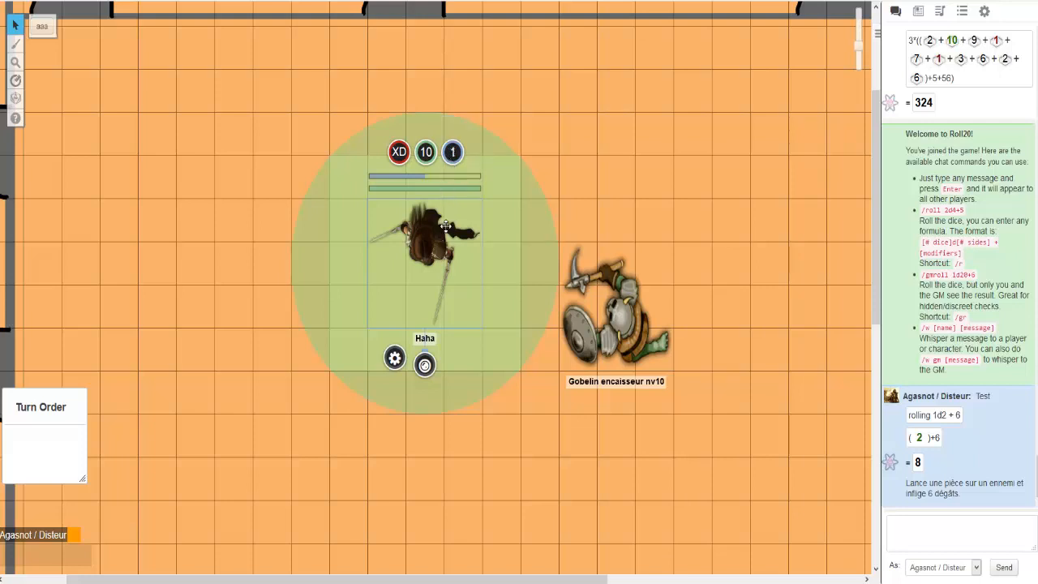
Reduce the Haha token's Bar 2 by 1, down to 0, directly on the map
click(415, 190)
click(416, 199)
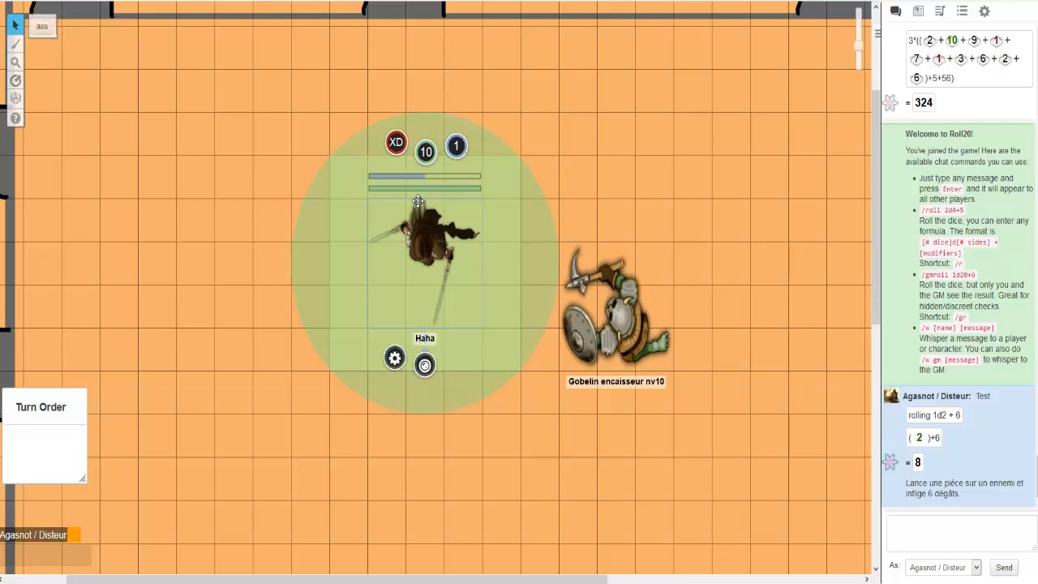
click(452, 156)
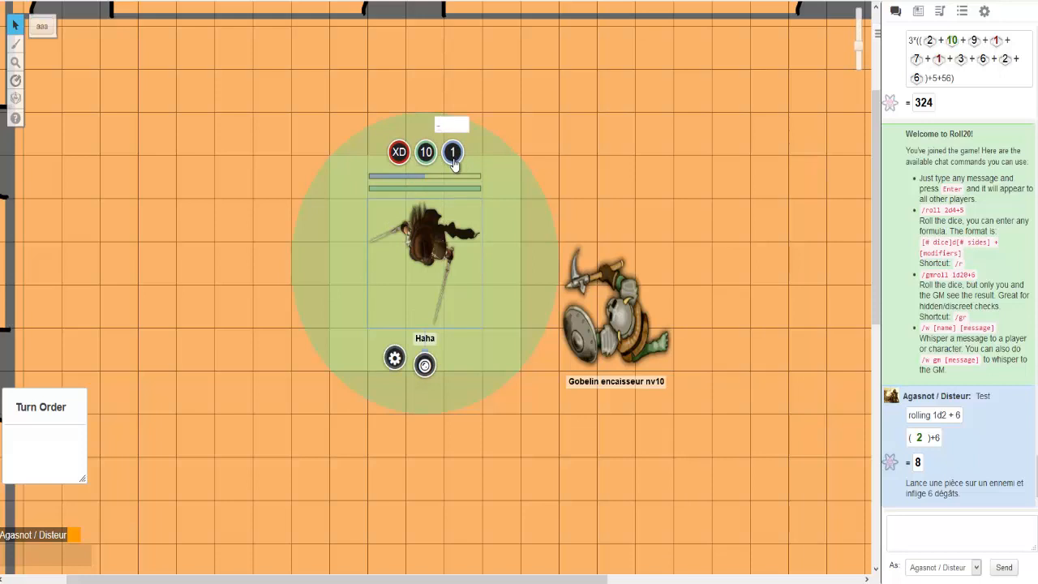
key(Return)
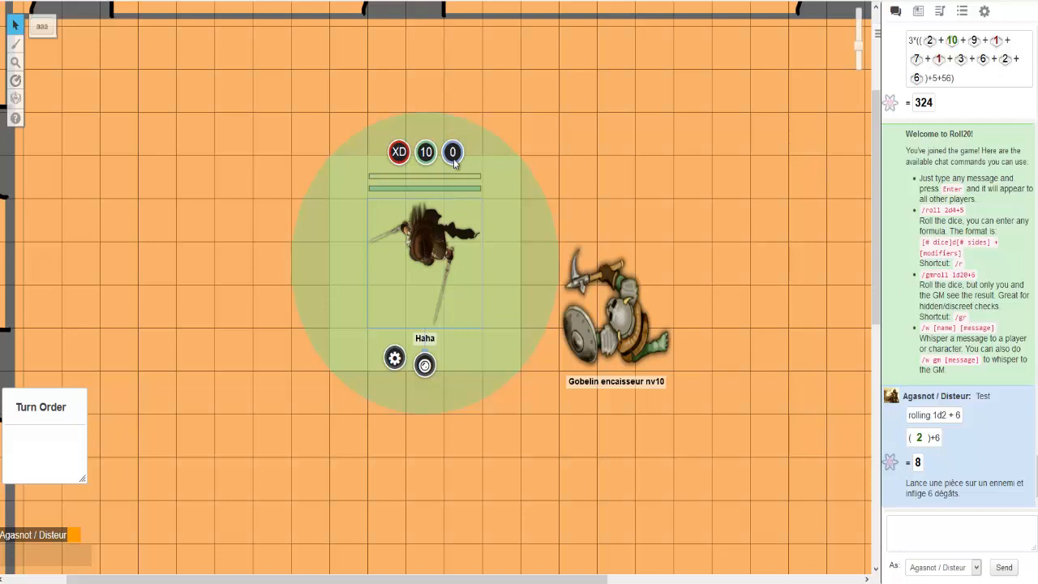
Subtract 9 from the Haha token's Bar 1 and bring it back to 10
click(429, 163)
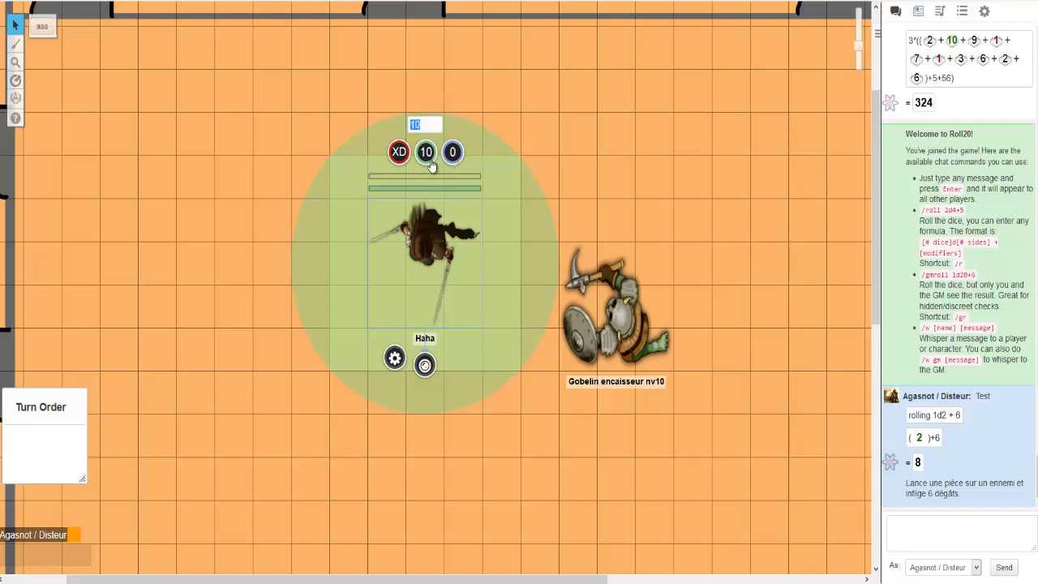
text(-9)
key(Return)
click(429, 158)
key(Return)
click(429, 158)
click(453, 151)
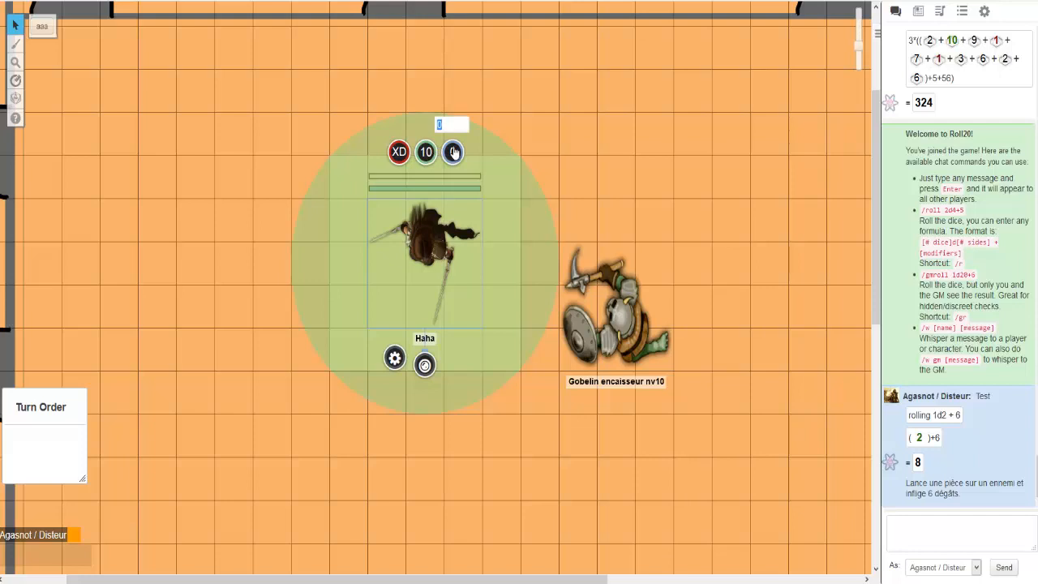
key(Return)
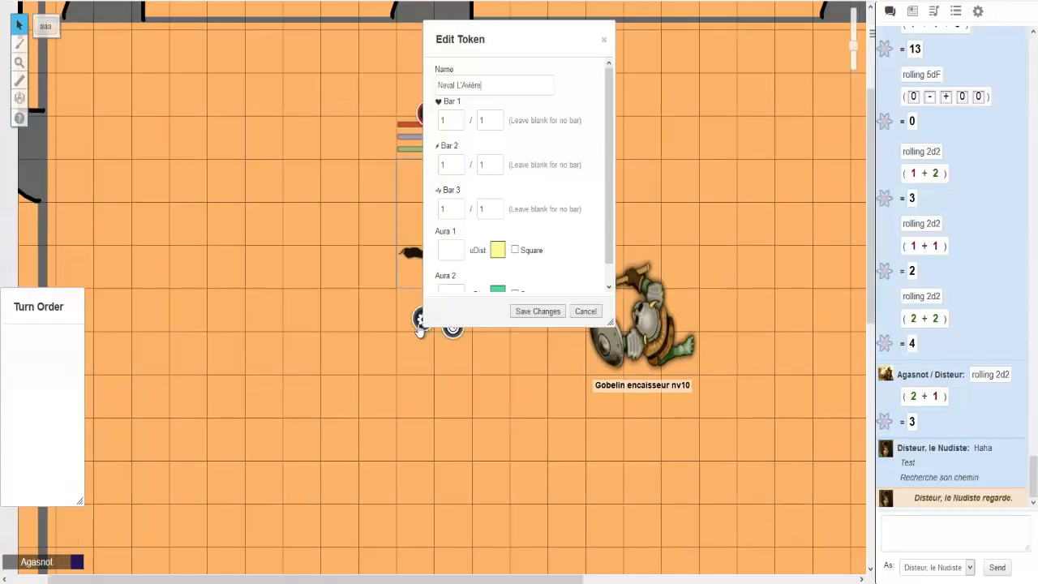
Cancel the token settings, reopen them for the Neval L'Avière token and close them without changes
click(586, 311)
click(418, 319)
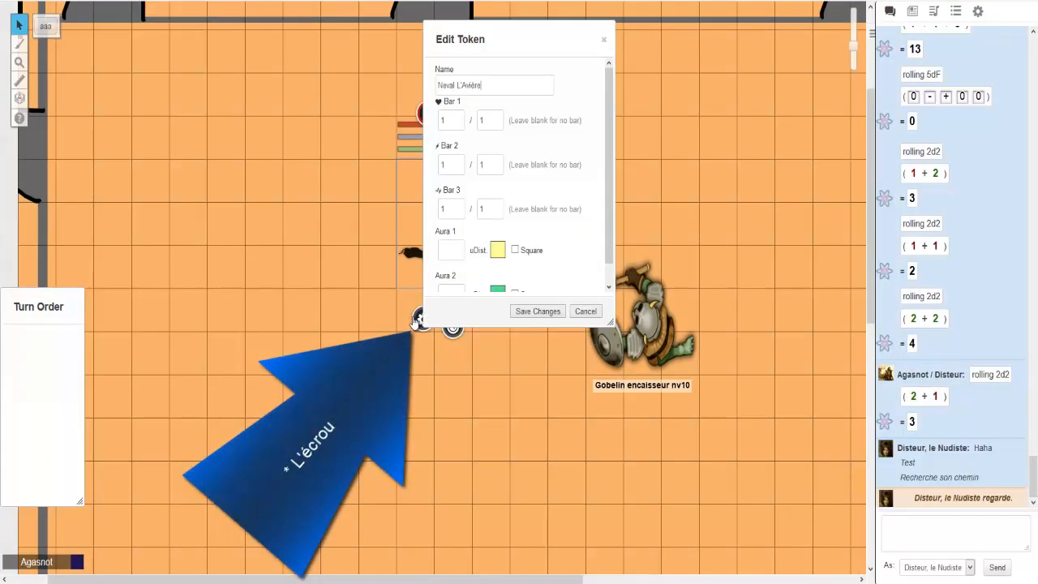
click(577, 312)
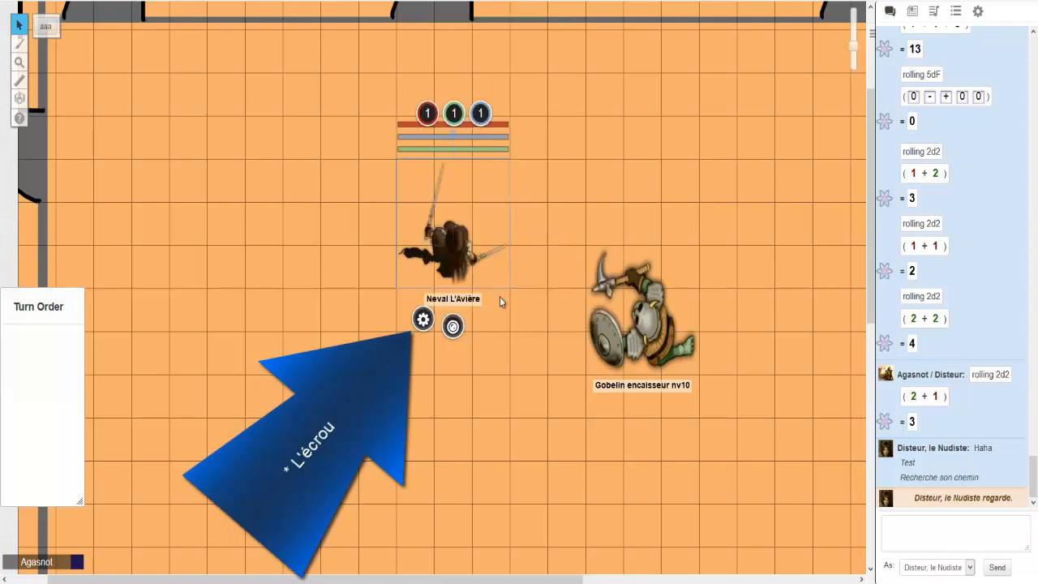
Browse the status markers for the Neval L'Avière token, and try adding and removing the red marker
click(452, 327)
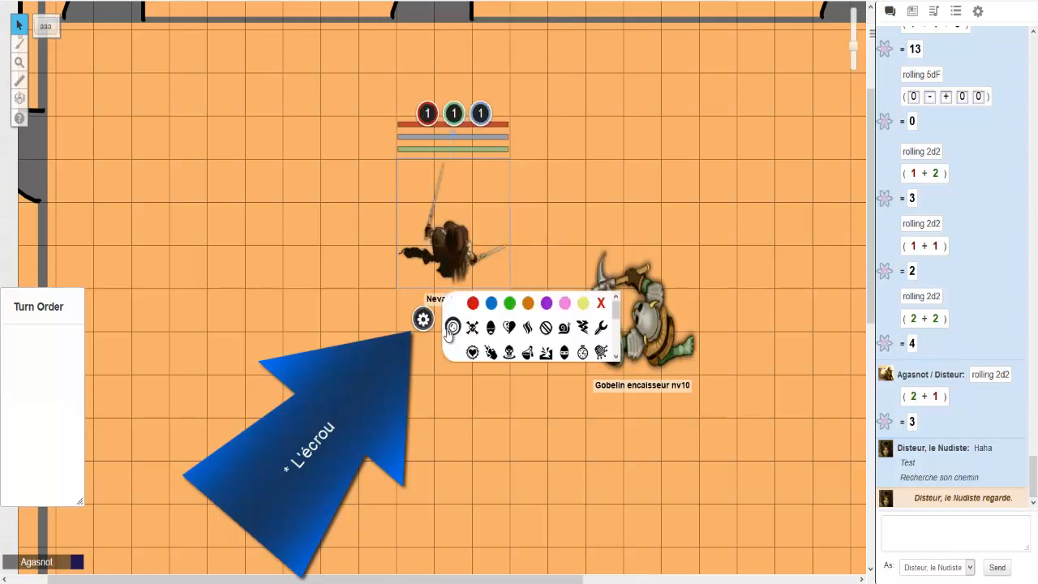
scroll(506, 326, down, 3)
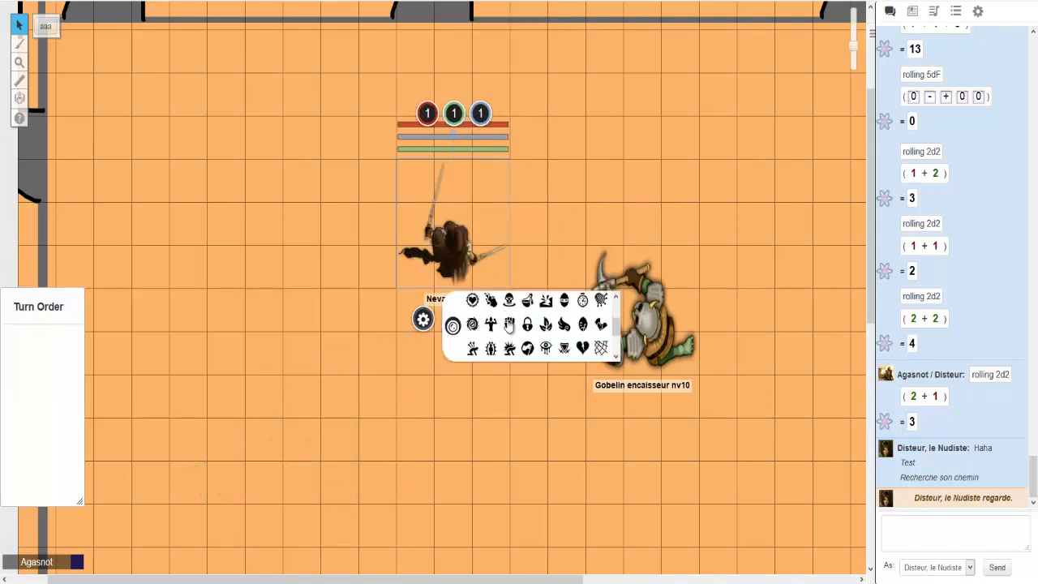
scroll(506, 327, up, 3)
click(473, 303)
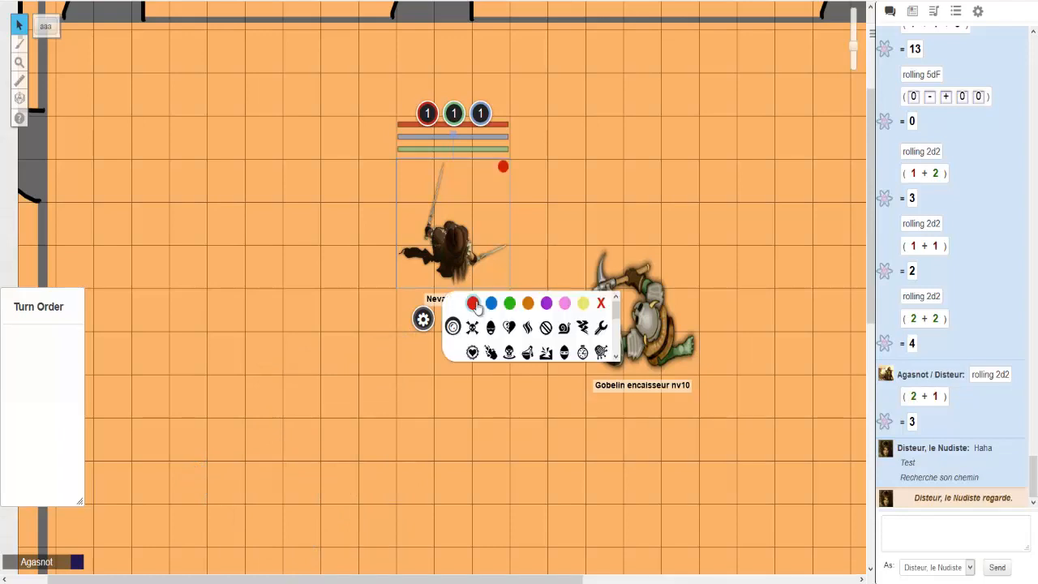
click(474, 304)
click(475, 305)
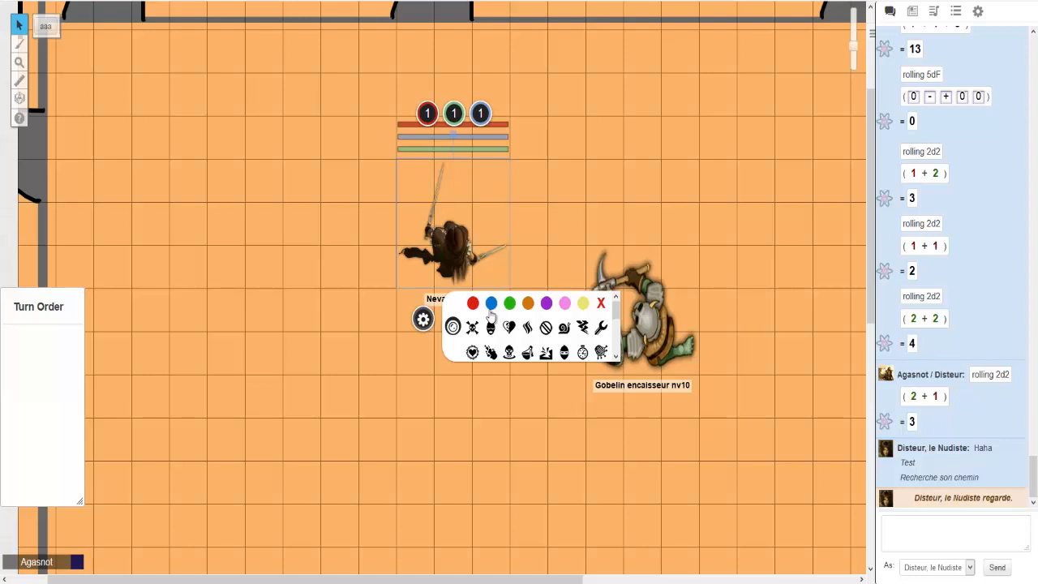
Add the snail, lightning, wrench and lower-row end status markers to the Neval L'Avière token, and toggle the snail marker again
click(563, 328)
click(583, 327)
click(601, 328)
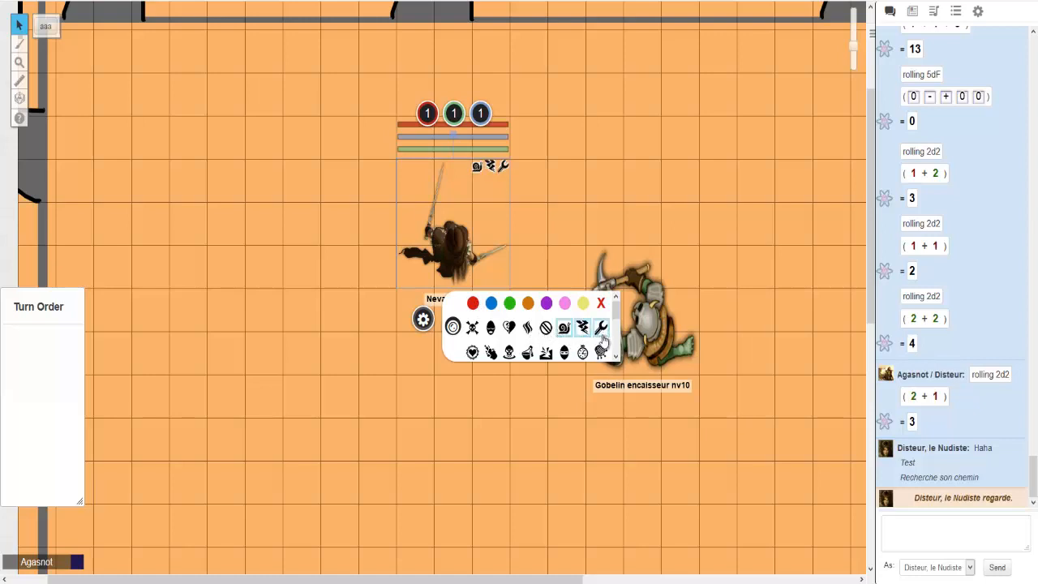
mouse_move(452, 326)
click(601, 352)
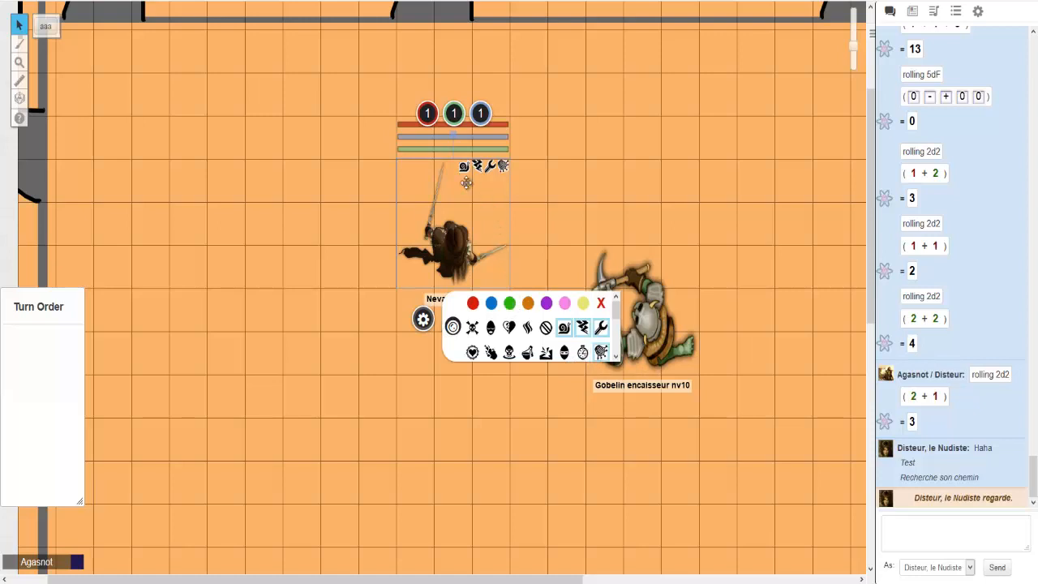
click(562, 328)
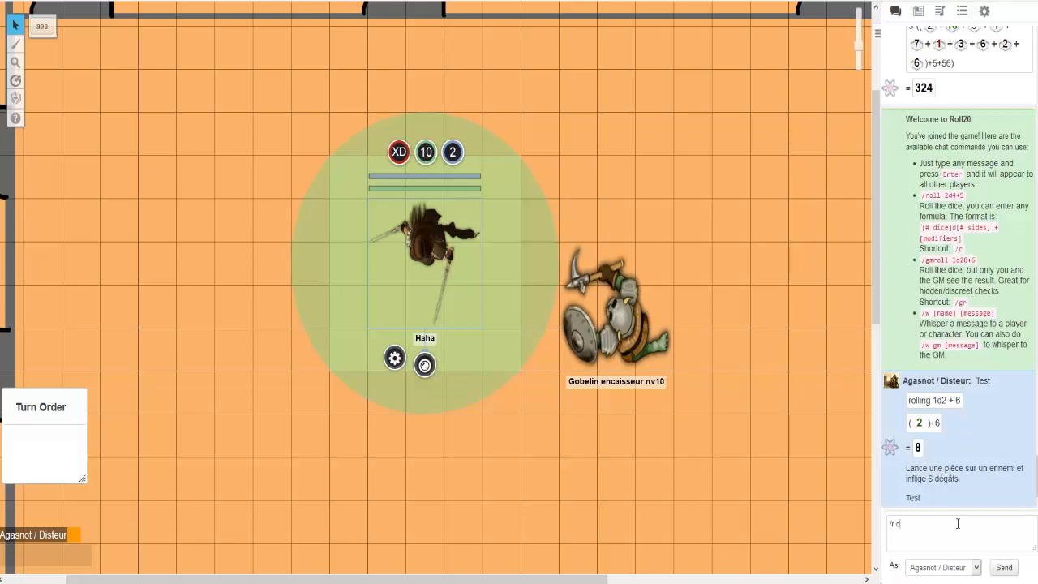
Roll a d9 and 3d9 through the chat
text(9)
key(Return)
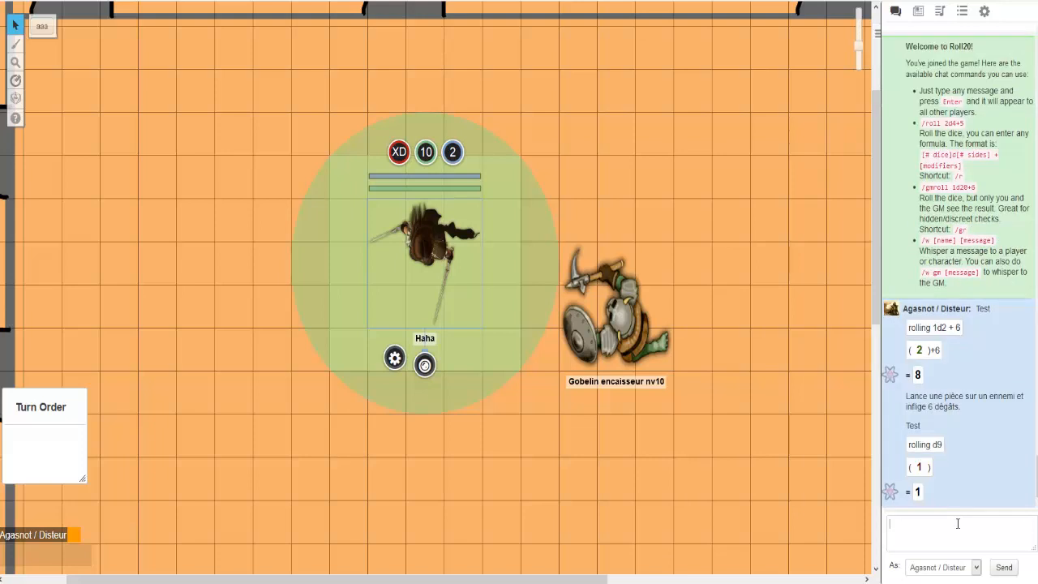
key(Return)
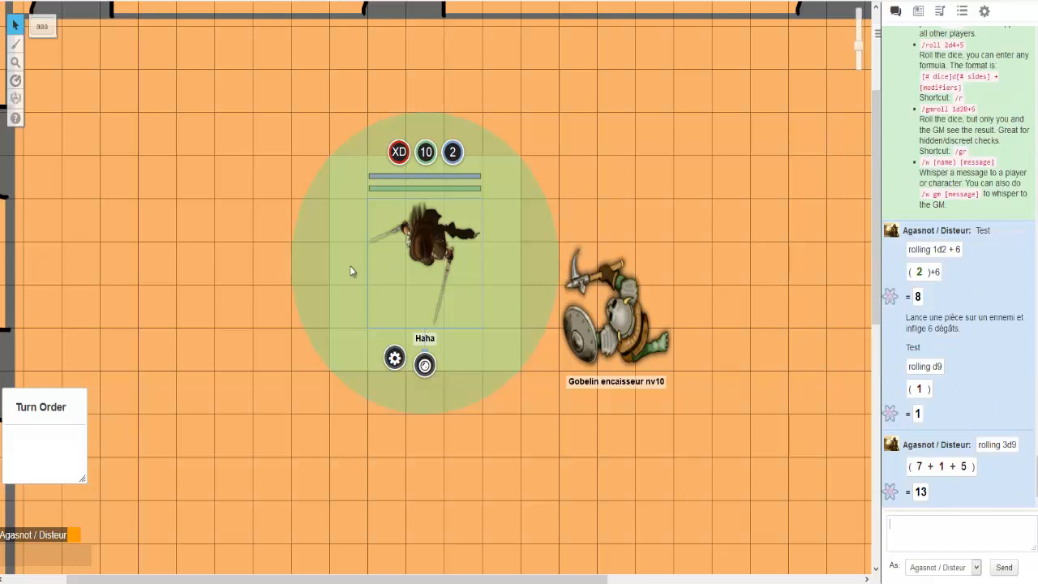
Roll five Fudge dice with the quick dice roller, and check the chat's speaker list without changing it
mouse_move(14, 99)
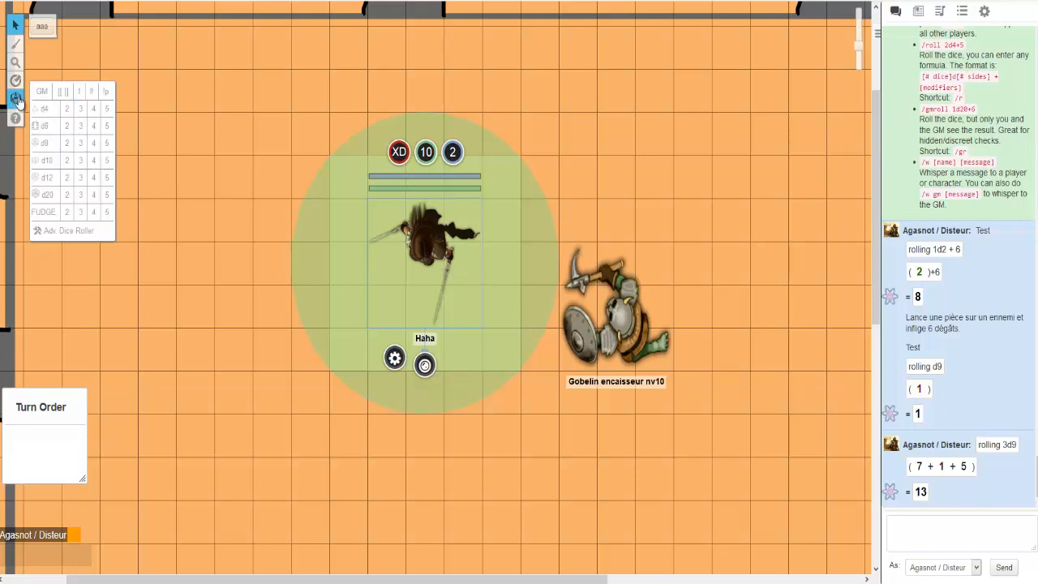
click(106, 211)
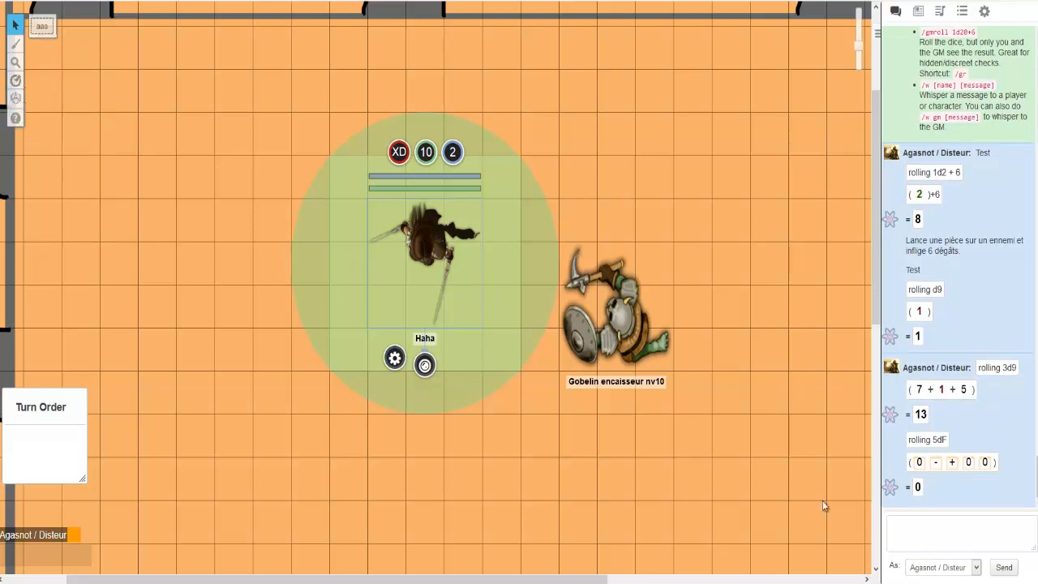
click(952, 564)
click(884, 475)
Activate the measuring tool with Snap to center and try it on the map beside the Haha token
mouse_move(15, 65)
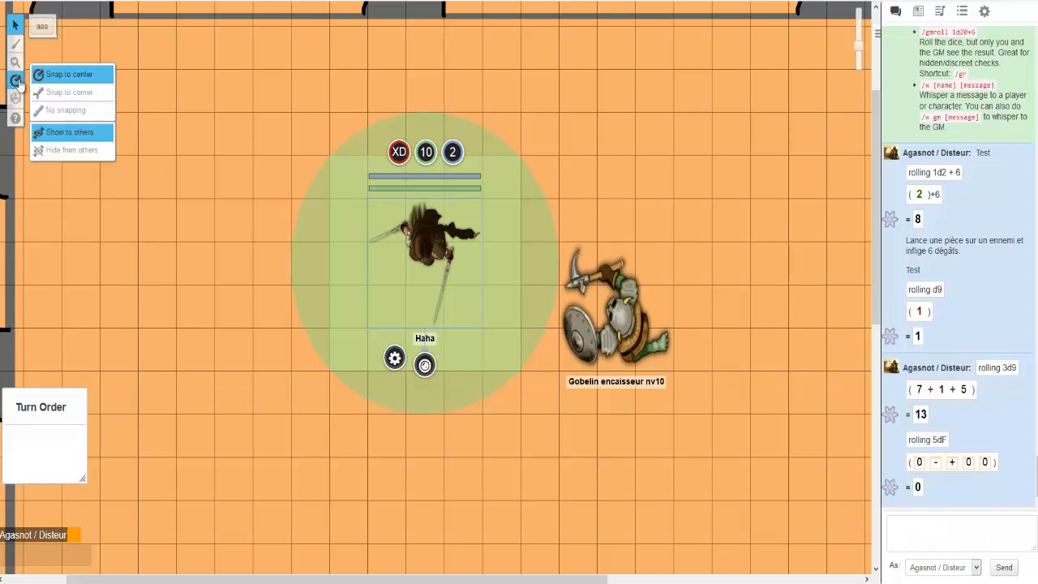
click(89, 80)
click(270, 217)
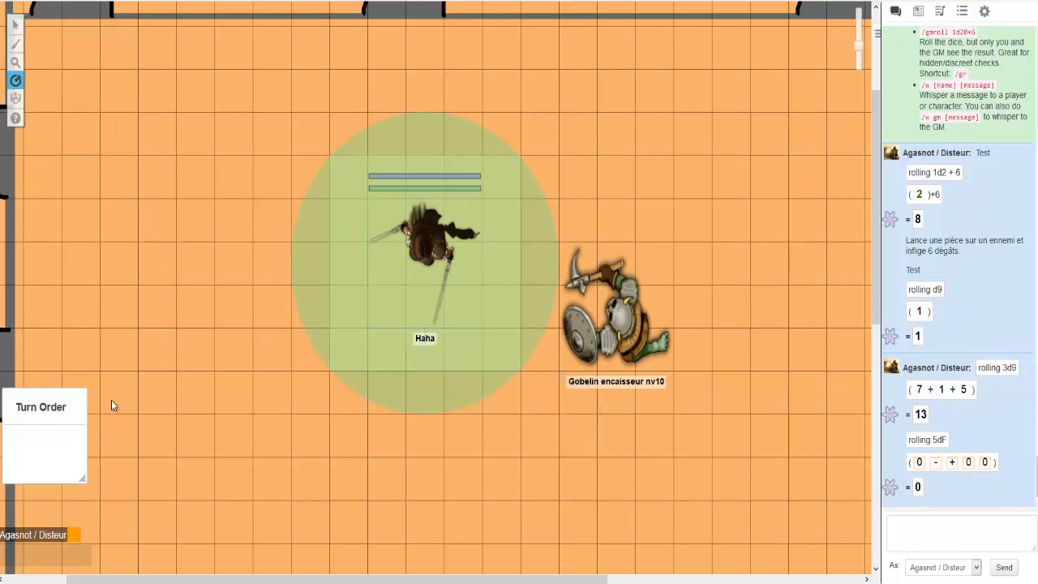
Look through the game settings and set the player colour to dark navy
click(984, 11)
scroll(950, 163, down, 4)
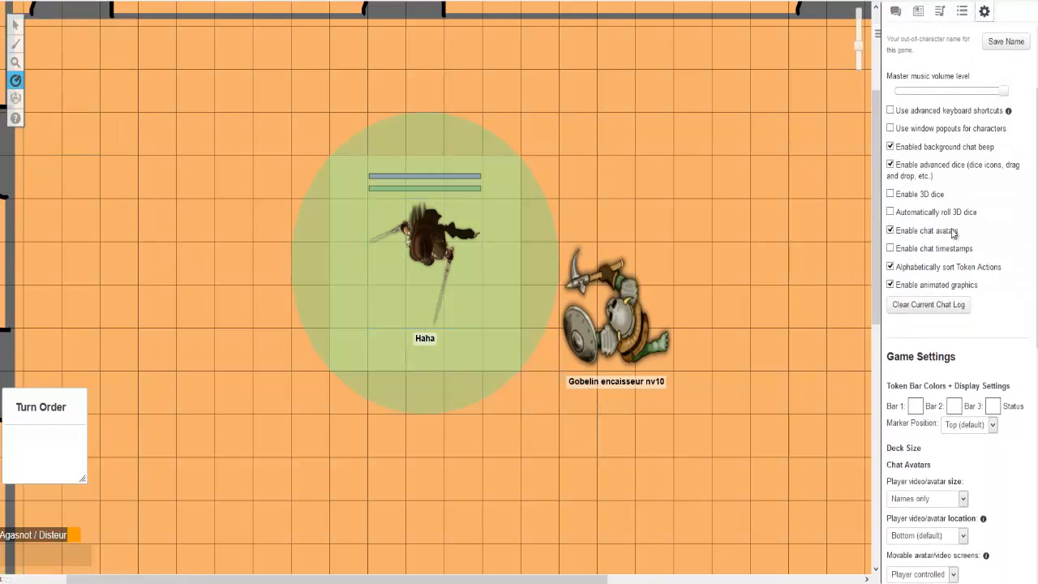
click(59, 527)
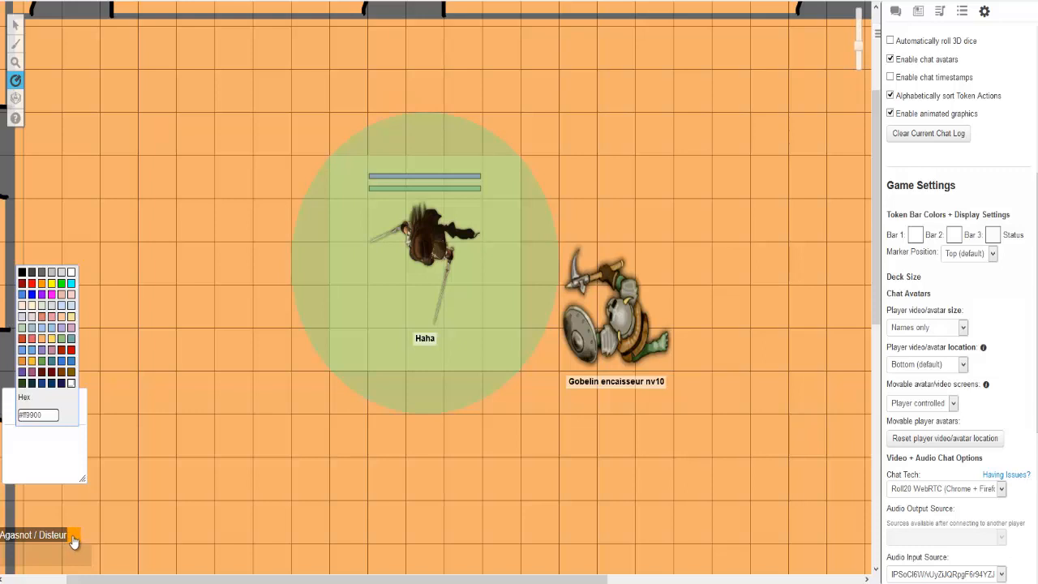
click(63, 384)
Measure several distances on the empty floor west of the Haha token, snapping to cell centres
drag(156, 294, 161, 271)
drag(274, 374, 223, 297)
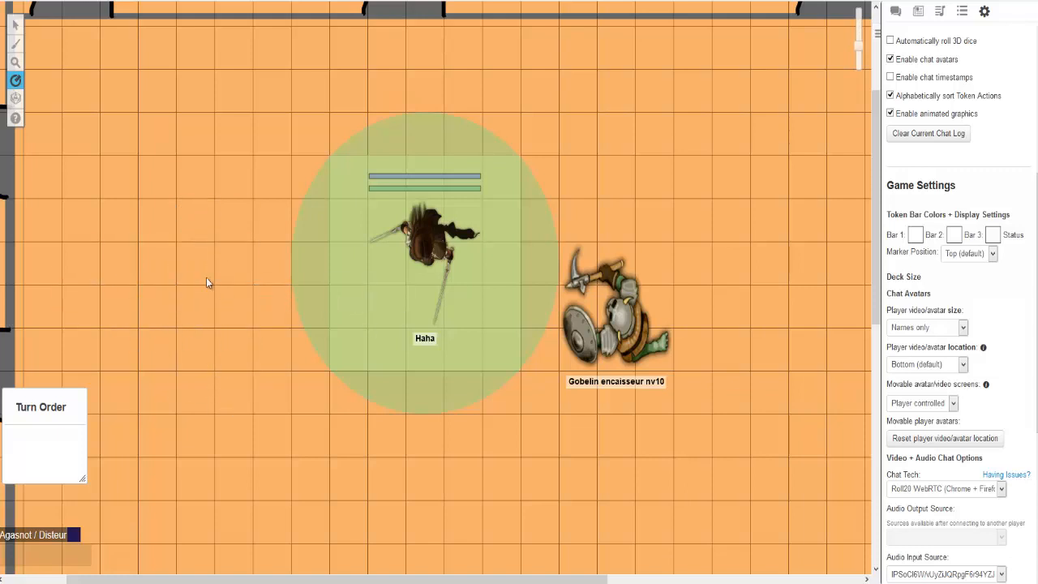
mouse_move(14, 84)
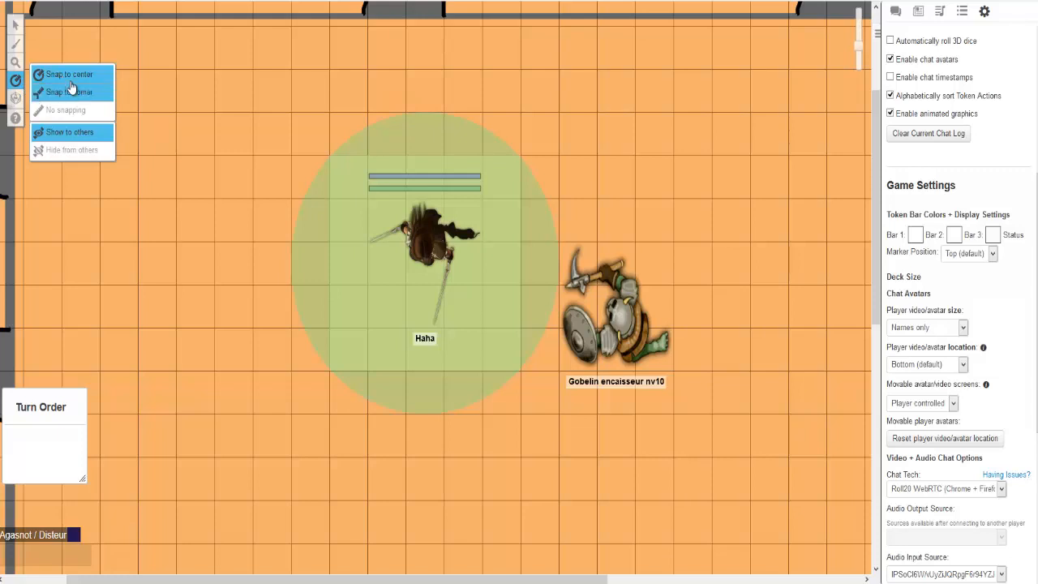
drag(190, 266, 193, 294)
Switch the ruler to Snap to corner and measure three distances between the map's grid corners
mouse_move(15, 81)
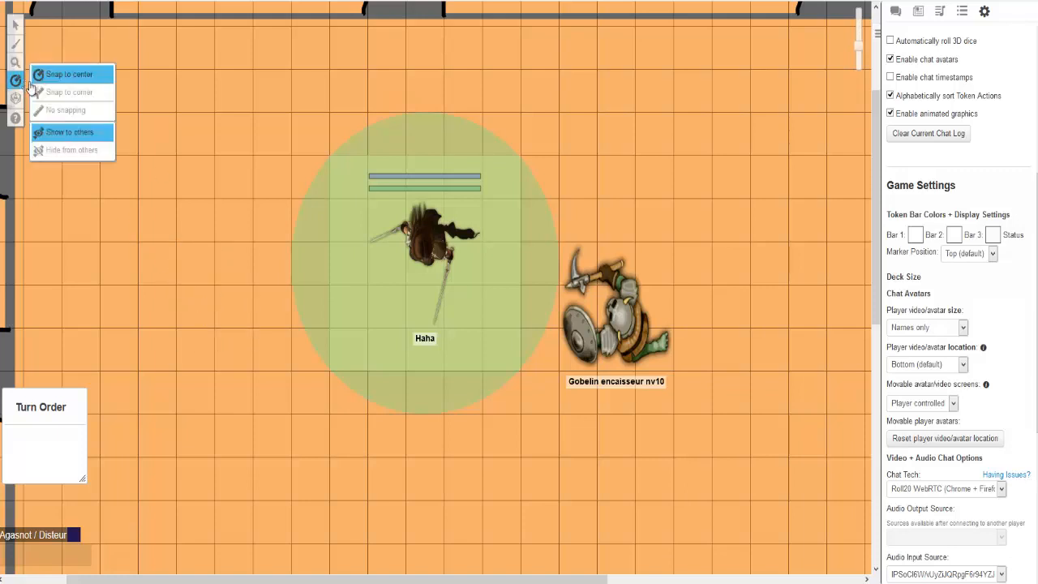
click(55, 97)
drag(171, 197, 211, 267)
drag(215, 157, 275, 167)
drag(252, 123, 423, 203)
Set the ruler to No snapping and measure from the Haha token to the edge of its aura
mouse_move(16, 86)
click(63, 111)
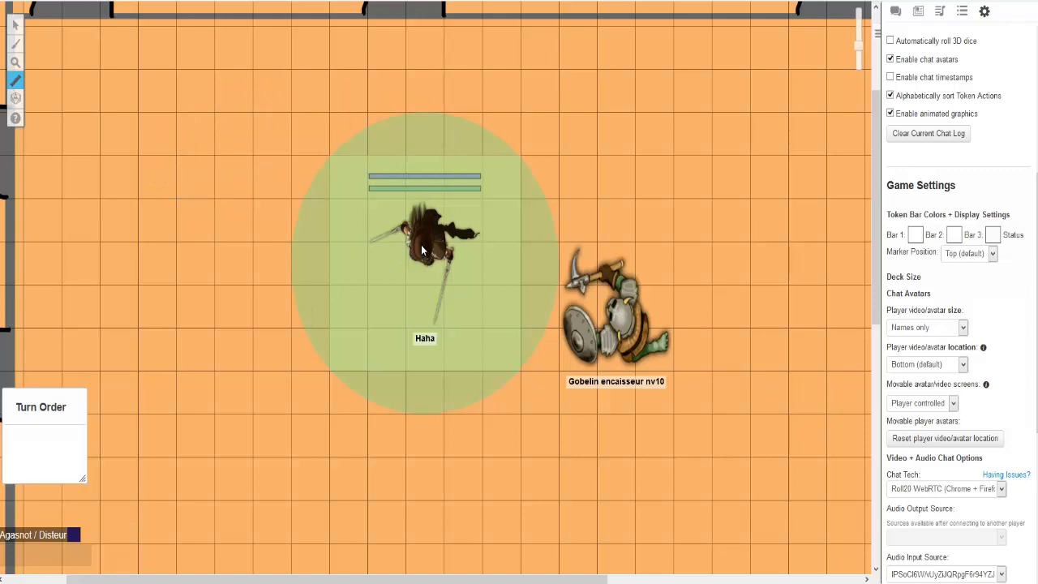
drag(421, 245, 561, 247)
Hide the ruler from others for a short trial measurement, and switch it back to Show to others
mouse_move(15, 79)
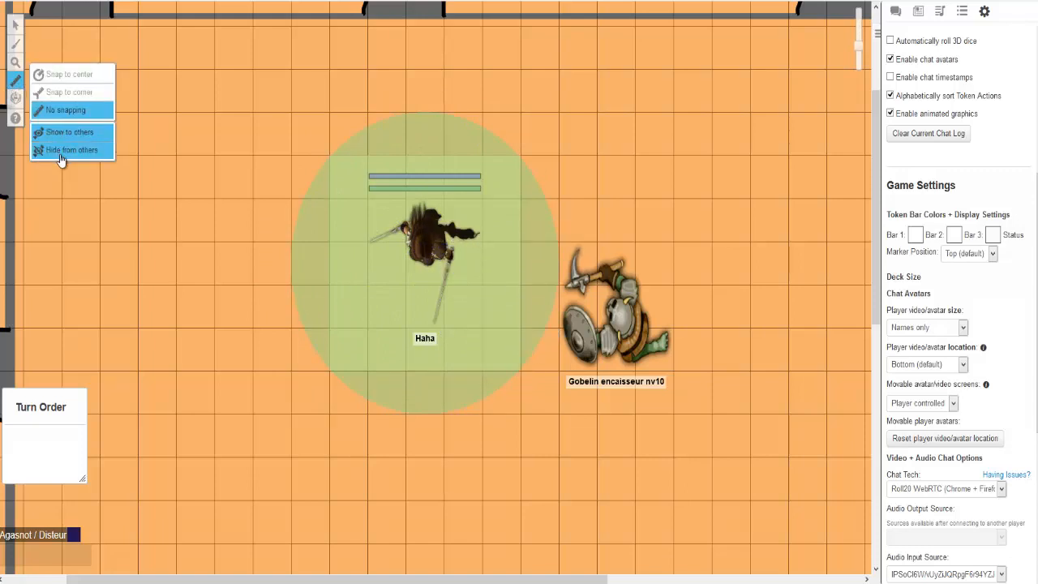
click(61, 160)
drag(128, 161, 97, 199)
mouse_move(25, 89)
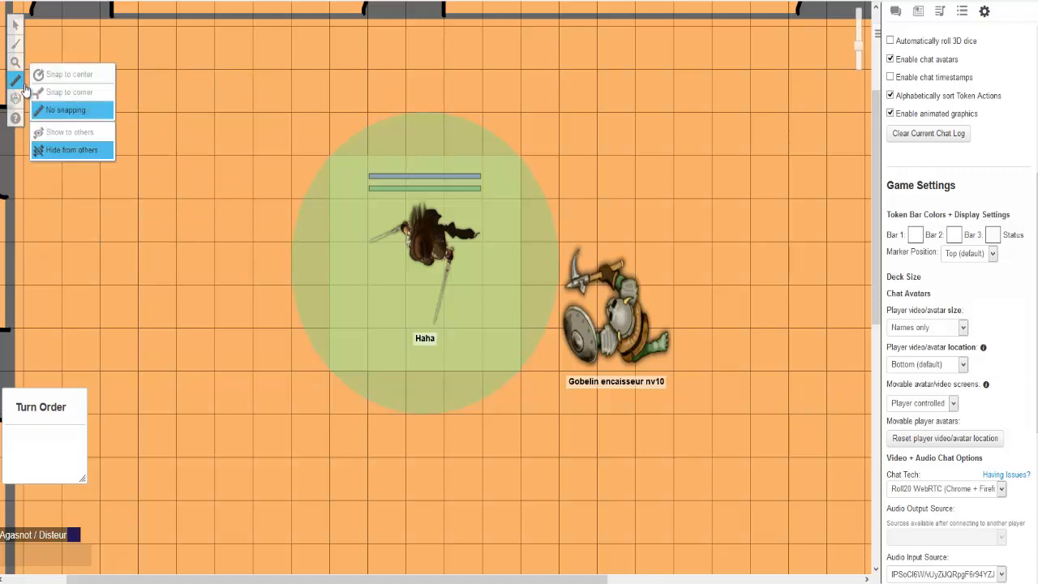
click(108, 136)
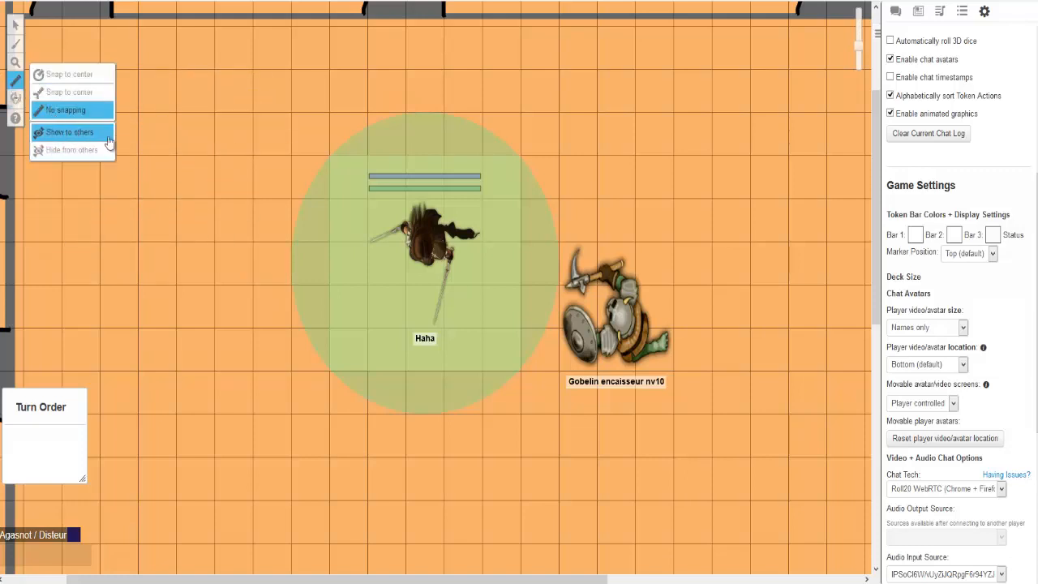
Measure unsnapped distances from around the Haha token toward the goblin
drag(301, 157, 563, 283)
drag(450, 249, 682, 316)
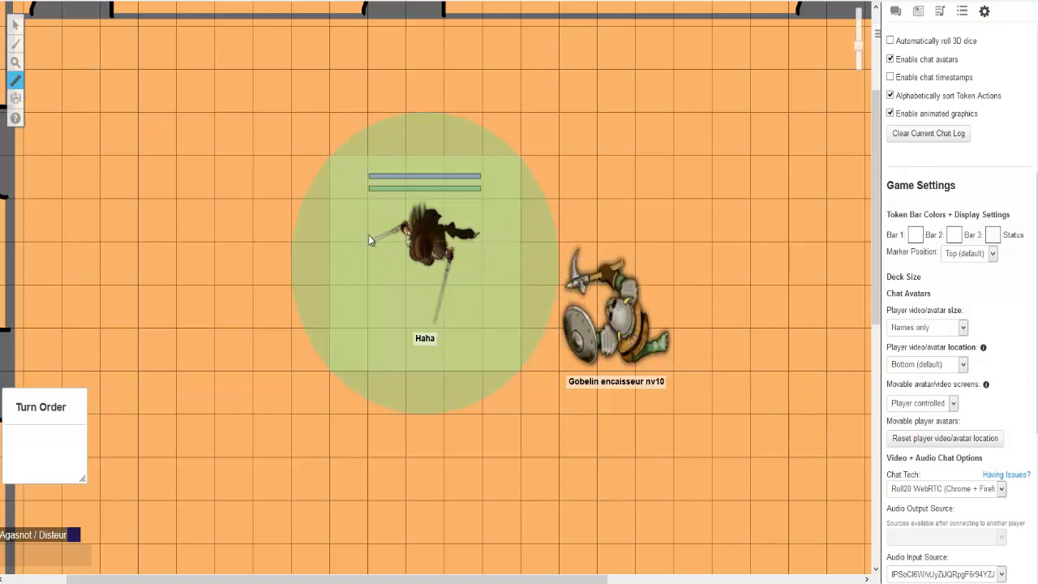
drag(431, 248, 535, 278)
mouse_move(16, 69)
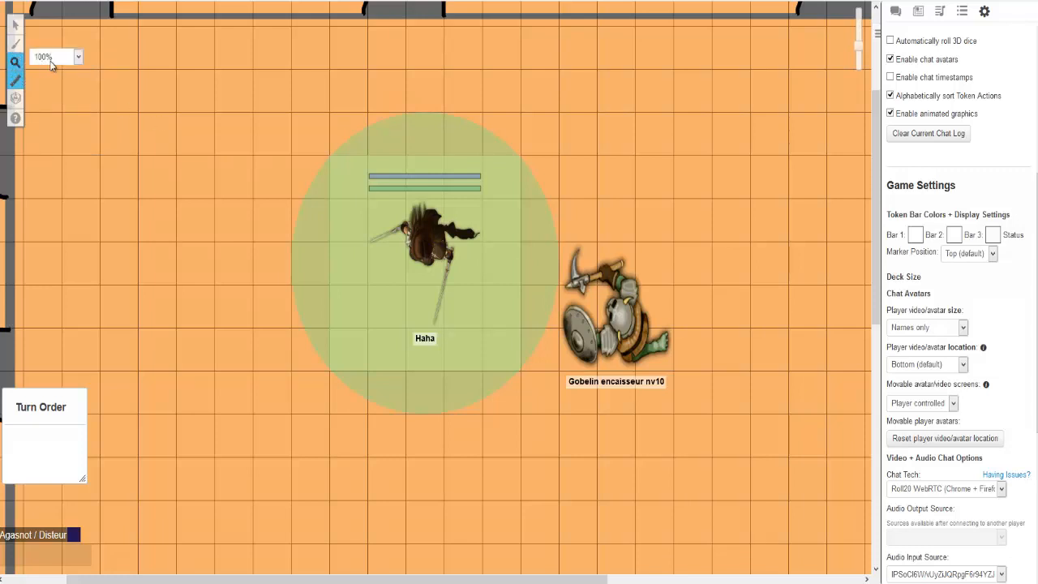
click(78, 59)
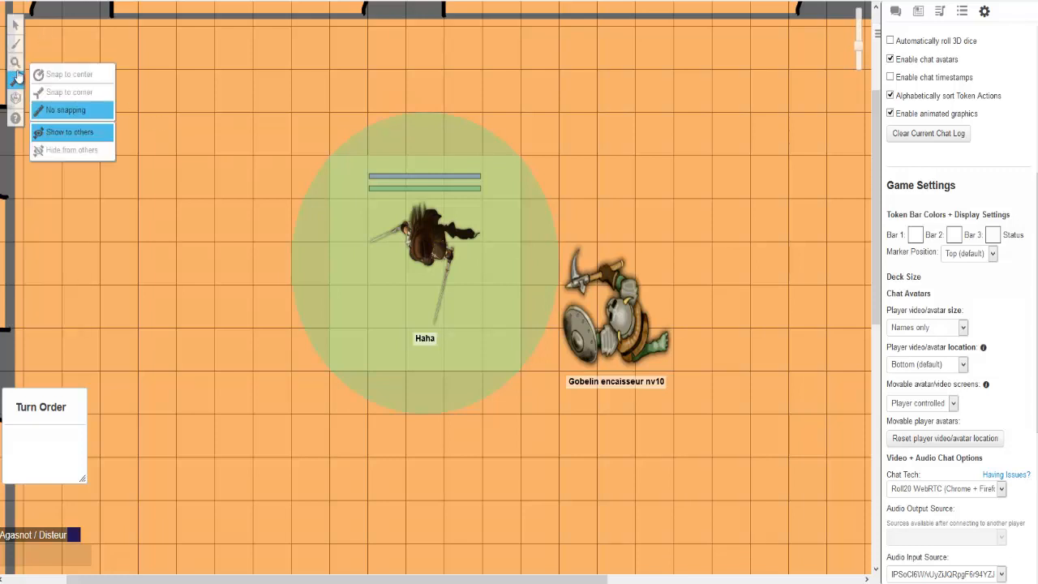
mouse_move(16, 64)
click(77, 59)
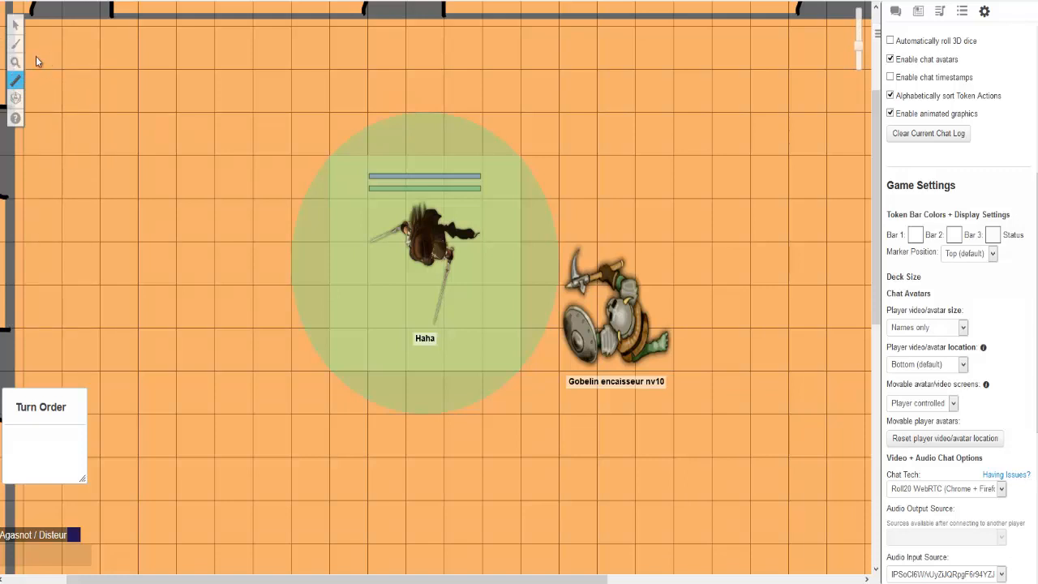
click(58, 58)
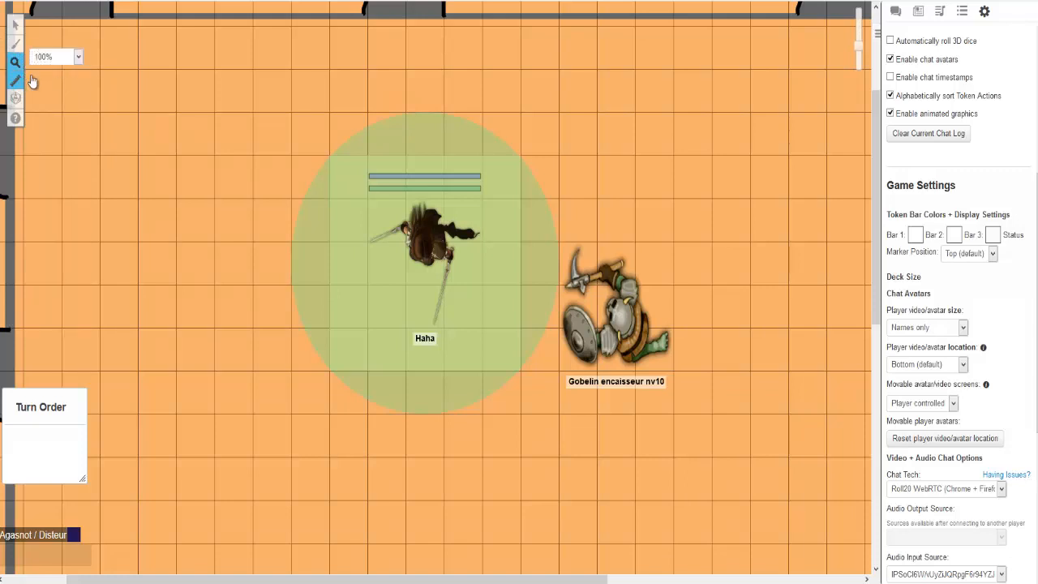
Draw a rectangle and a freehand looped curve on the floor northwest of the Haha token
mouse_move(16, 43)
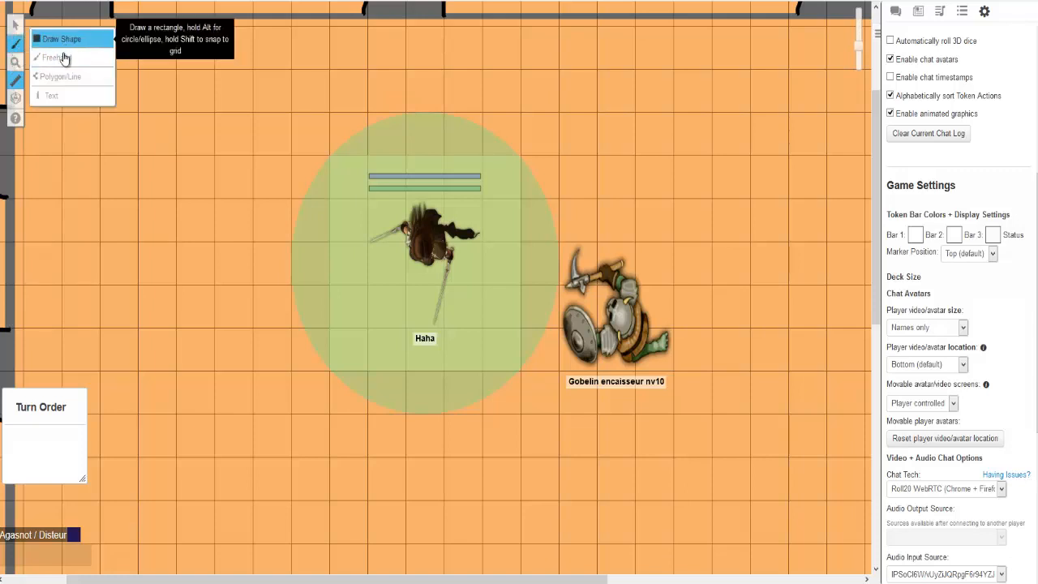
middle_click(287, 164)
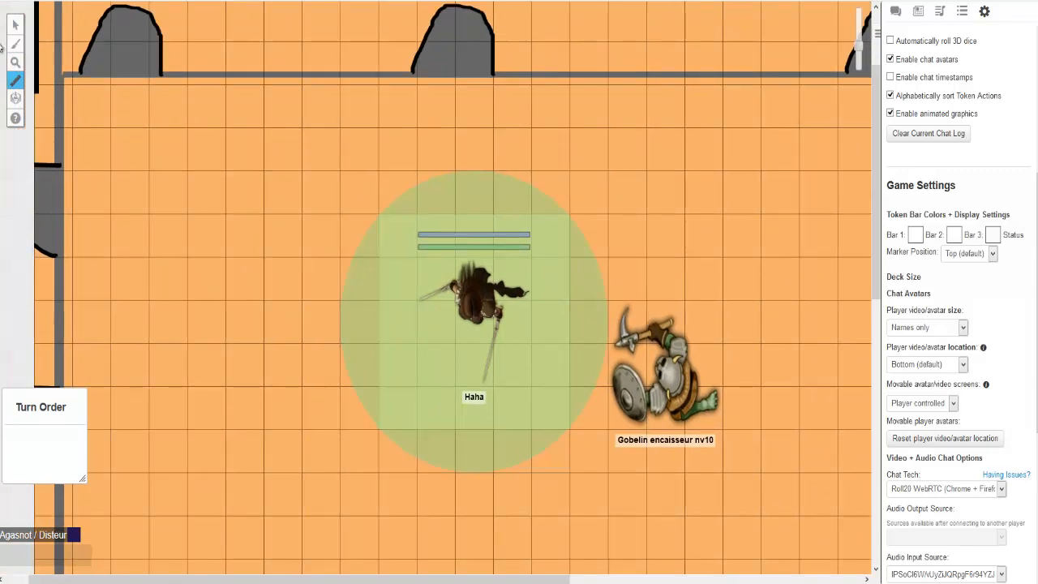
mouse_move(14, 42)
click(53, 39)
drag(154, 122, 256, 239)
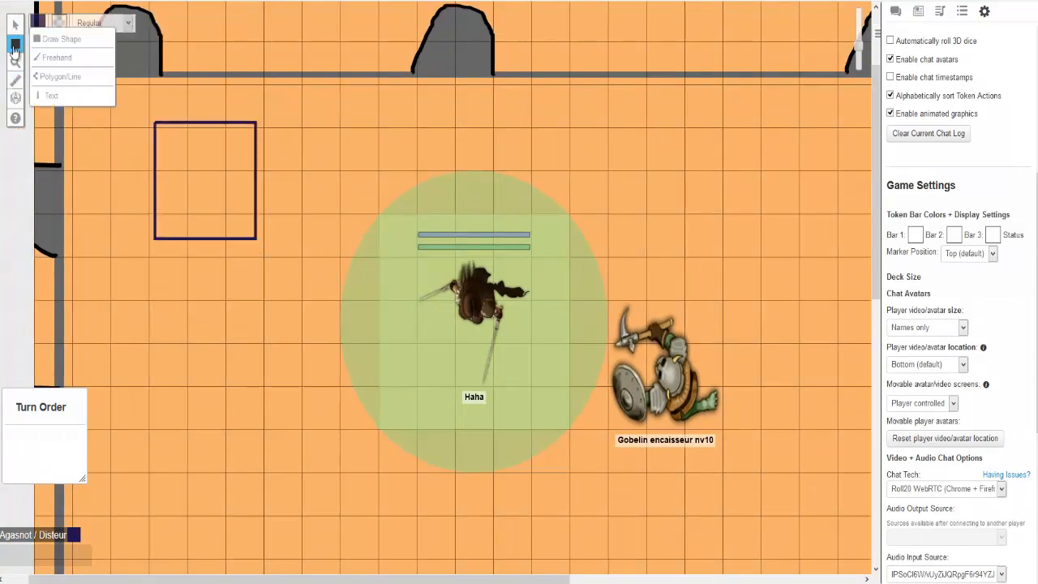
click(53, 58)
mouse_move(306, 191)
mouse_down()
mouse_move(365, 234)
mouse_move(272, 289)
mouse_up()
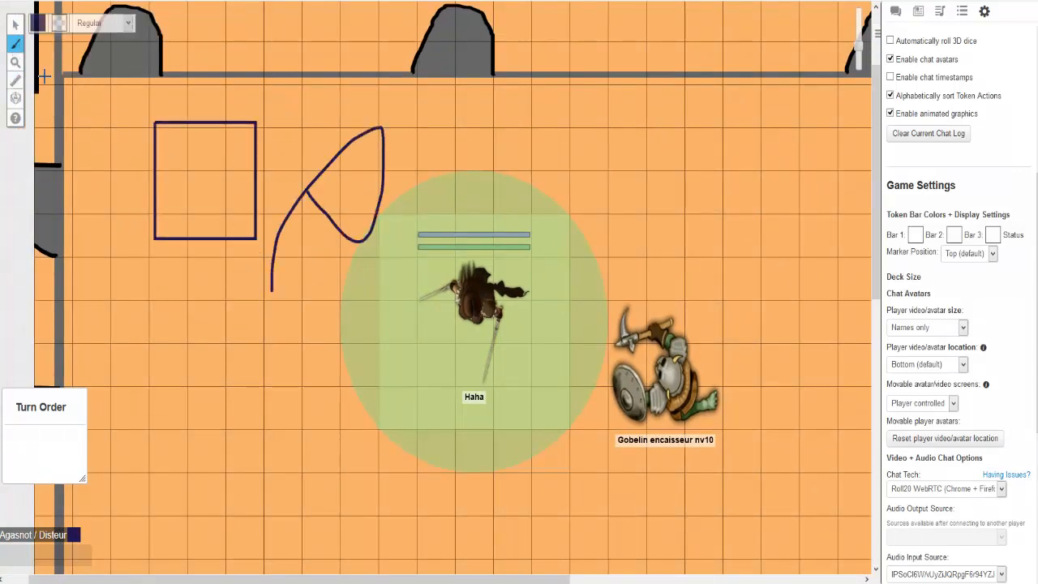
Draw a multi-segment polygon line that zigzags and crosses itself below the rectangle
mouse_move(14, 50)
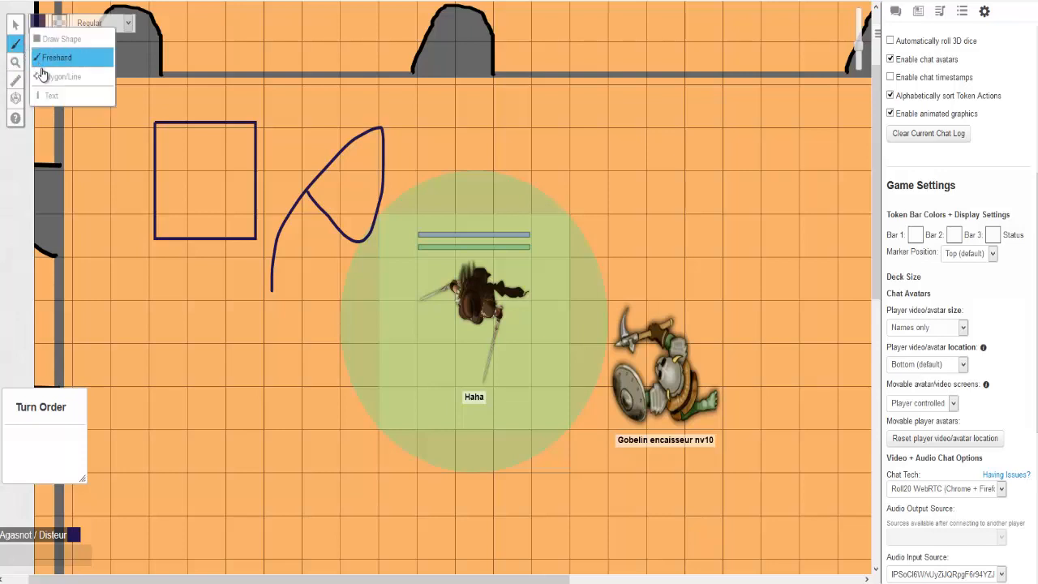
click(54, 76)
click(243, 305)
click(241, 467)
click(263, 418)
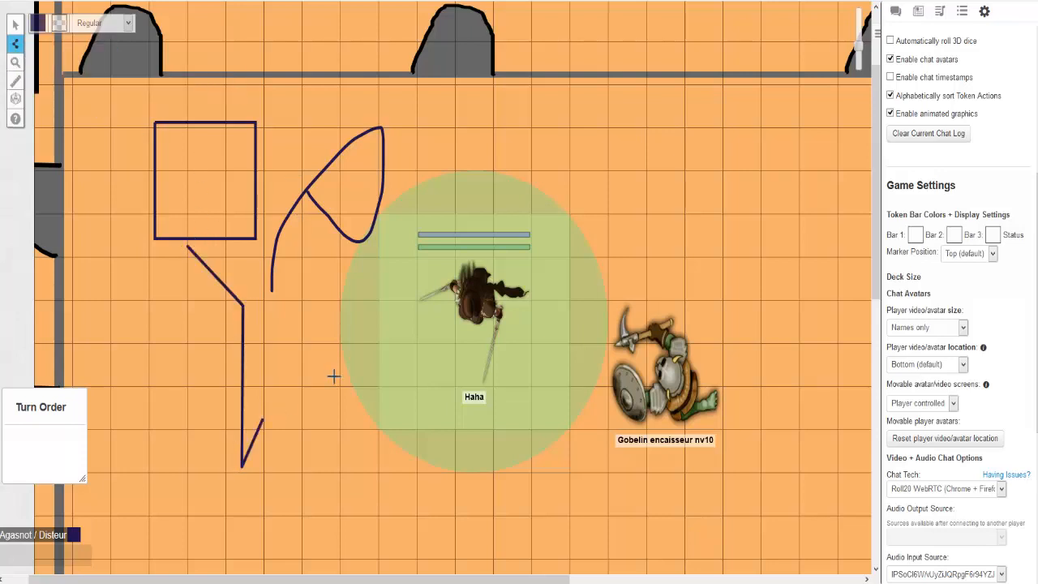
click(334, 376)
click(285, 264)
double_click(112, 321)
Add the text "Zzazaeaeae" inside the rectangle and colour it magenta (#ff00ff)
mouse_move(16, 53)
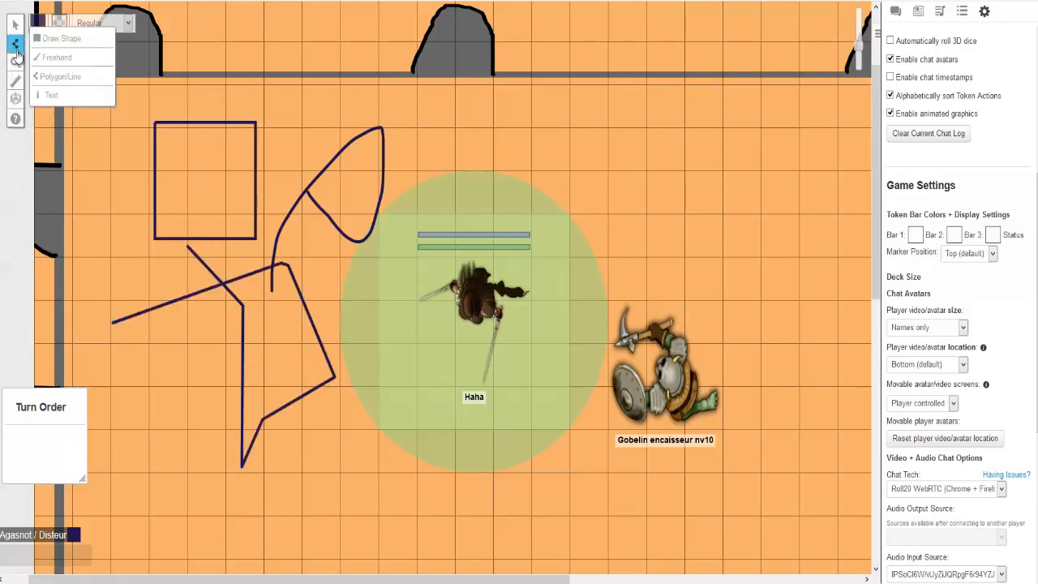
click(46, 93)
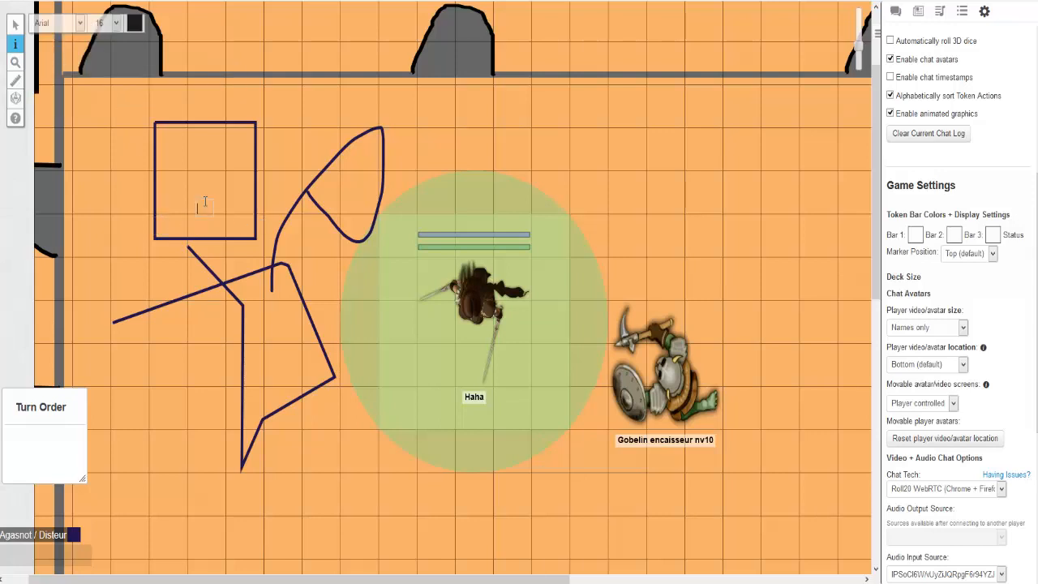
text(ae)
click(135, 22)
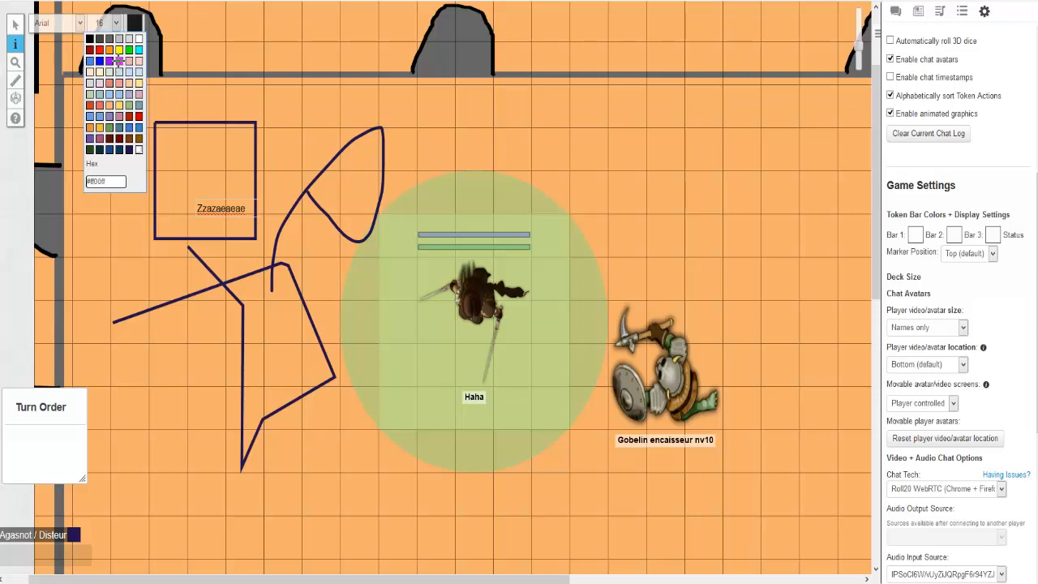
click(119, 60)
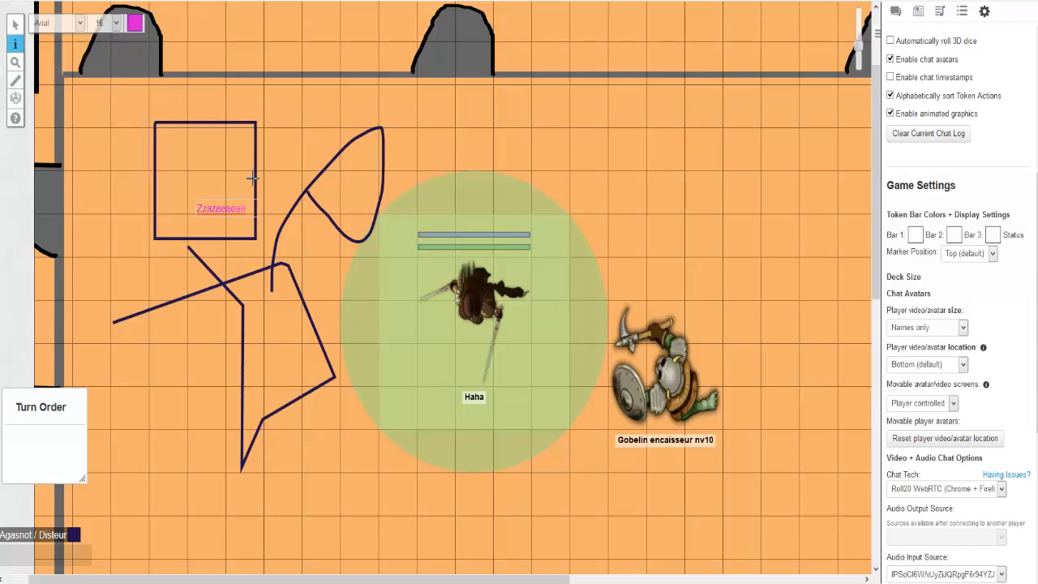
Add the blue text "eeeea" above the magenta text inside the rectangle, and return to the Select tool
click(137, 27)
click(141, 100)
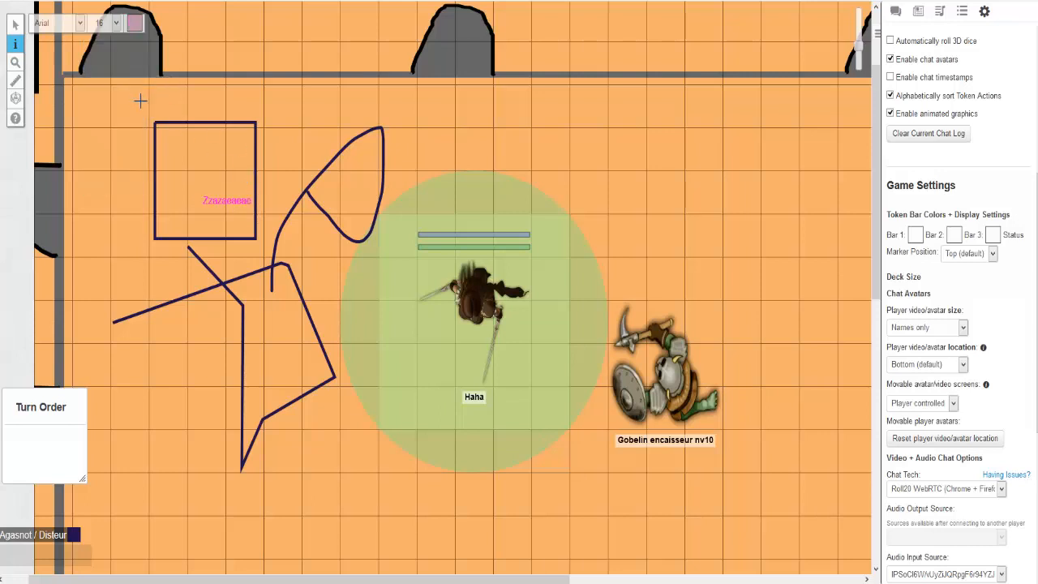
click(133, 37)
click(132, 130)
click(16, 26)
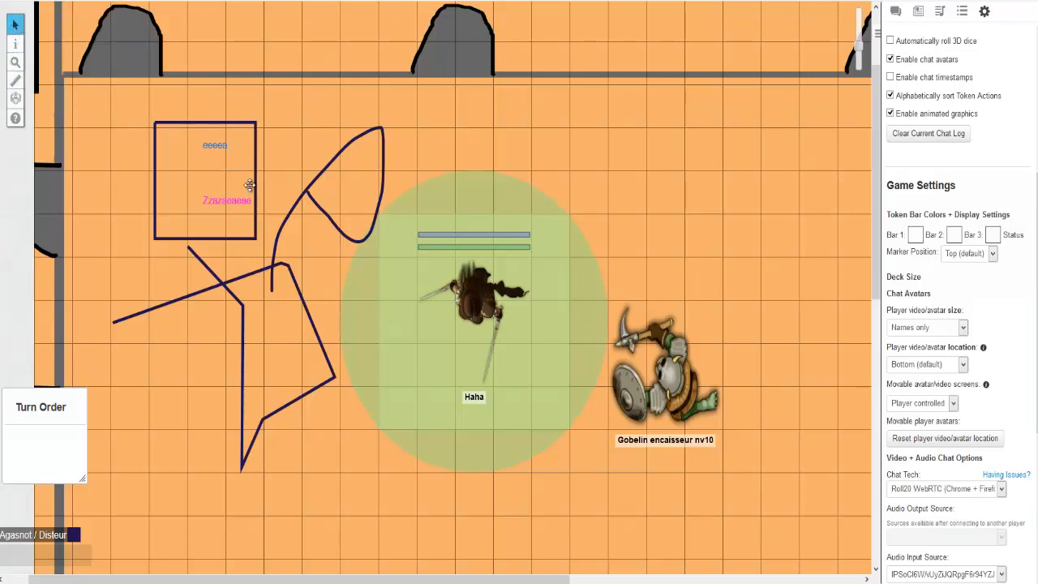
Recolour the magenta text "Zzazaeaeae" inside the rectangle to gold, and delete it from the map
double_click(226, 197)
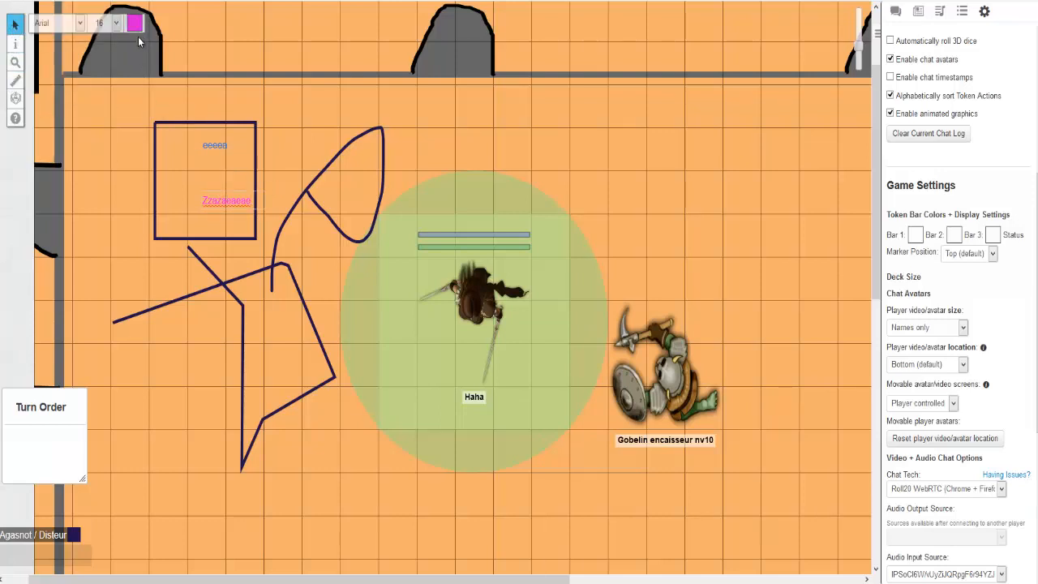
click(136, 32)
click(128, 116)
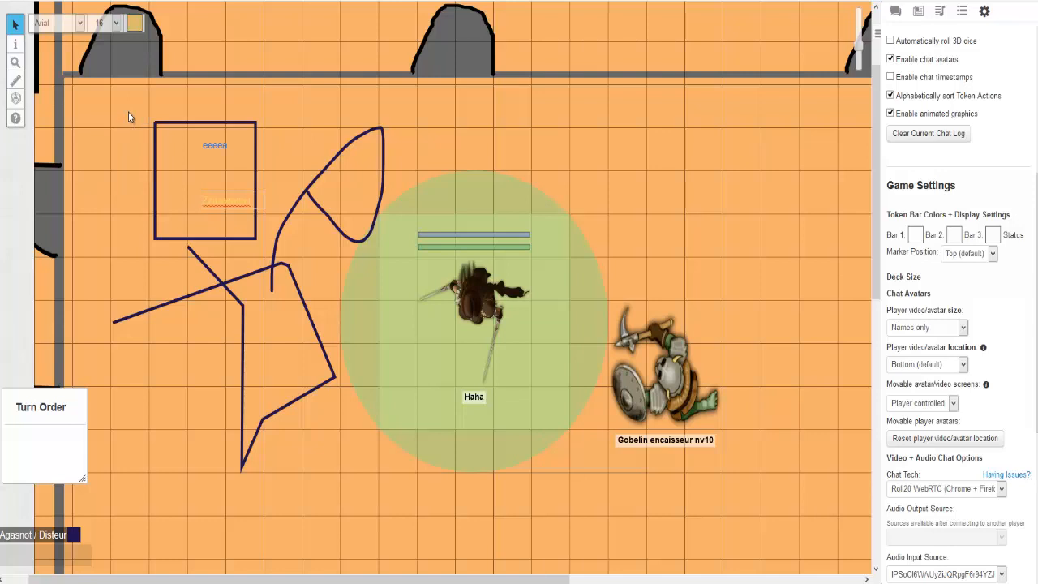
click(283, 202)
click(245, 199)
key(Delete)
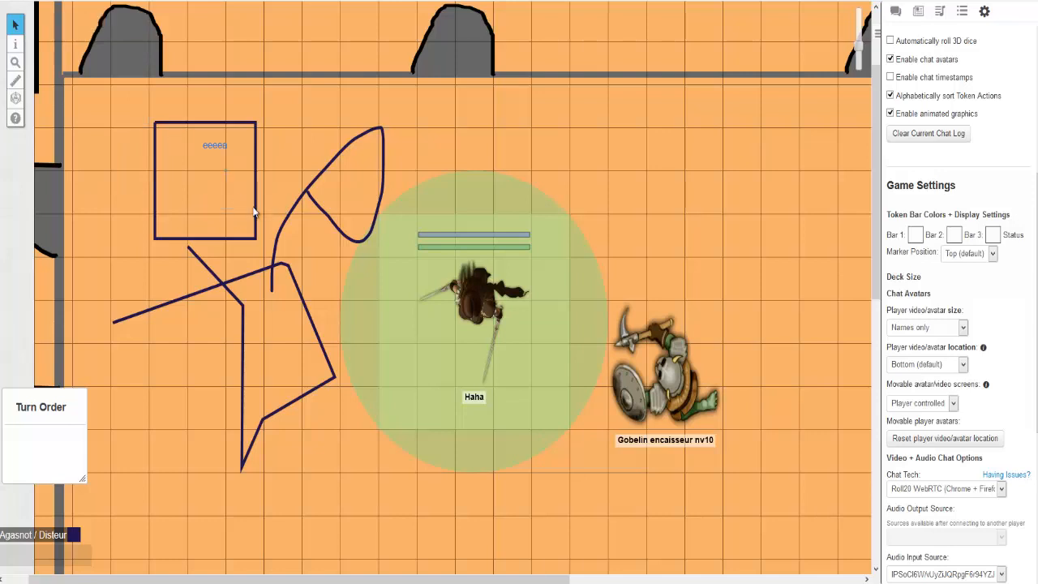
Delete the freehand looped curve and the zigzag polygon line, leaving the rectangle and its blue text
click(274, 262)
click(322, 209)
click(319, 177)
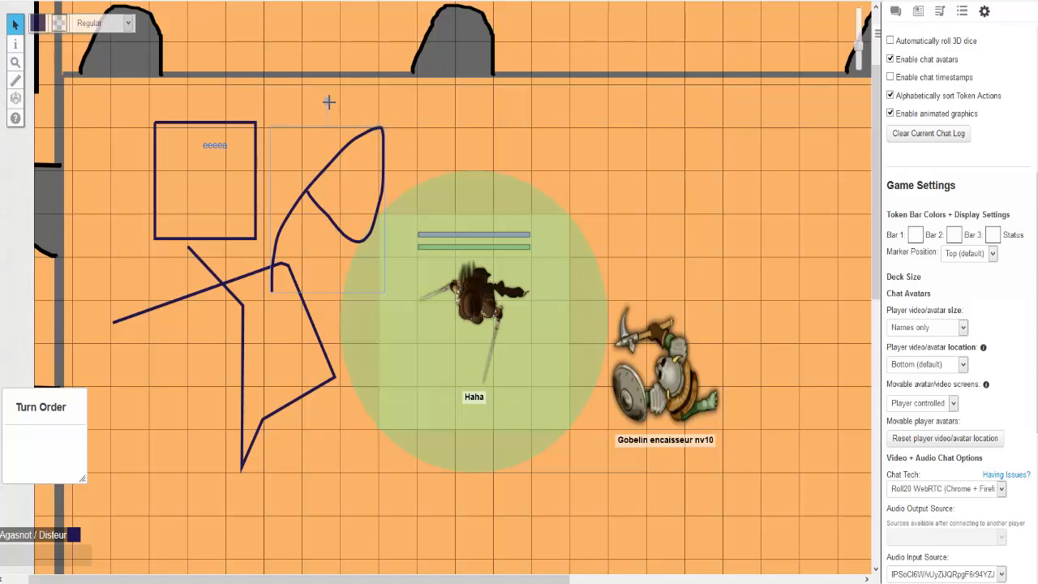
mouse_move(328, 102)
mouse_down()
mouse_move(307, 232)
mouse_move(389, 298)
mouse_move(329, 166)
mouse_move(332, 182)
mouse_up()
key(Delete)
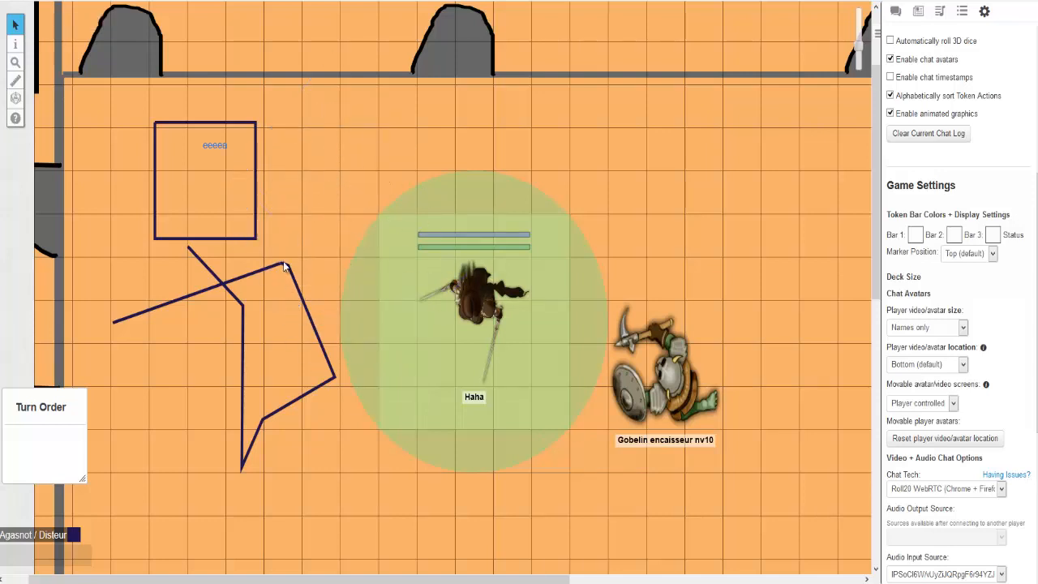
click(284, 266)
key(Delete)
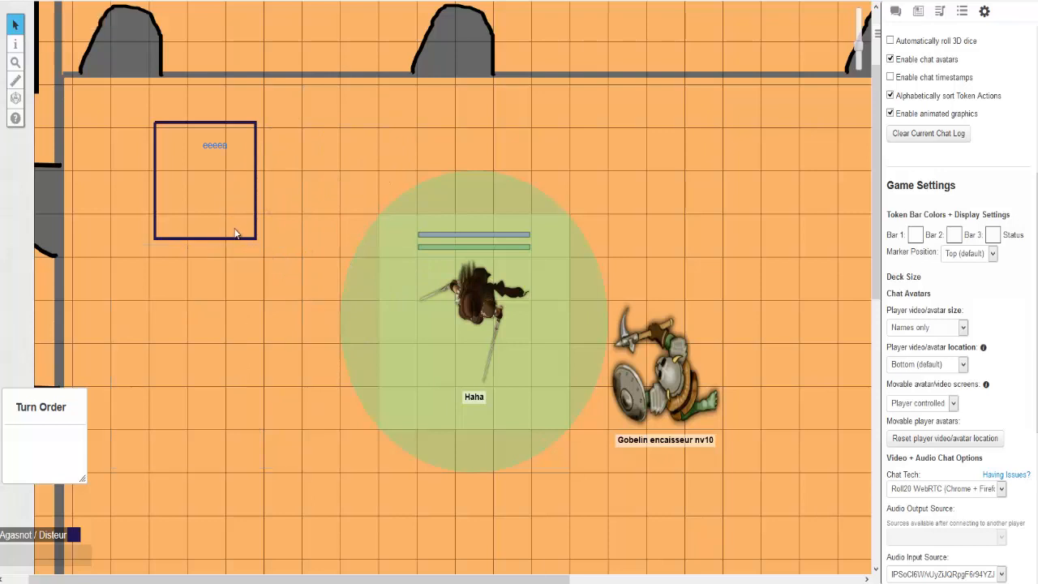
Move the dark blue rectangle onto the goblin token, and from there onto the Haha token so that it frames the character
click(253, 236)
mouse_move(257, 236)
mouse_down()
mouse_move(377, 308)
mouse_move(325, 363)
mouse_move(292, 377)
mouse_move(633, 431)
mouse_move(717, 430)
mouse_move(707, 431)
mouse_up()
click(652, 371)
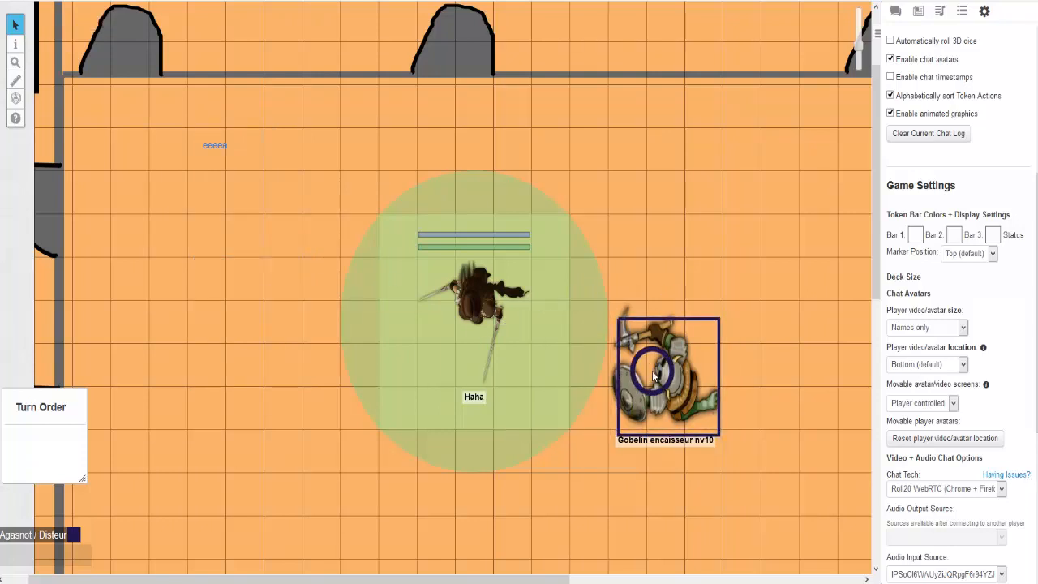
click(714, 325)
mouse_move(714, 325)
mouse_down()
mouse_move(689, 287)
mouse_move(514, 281)
mouse_move(525, 258)
mouse_up()
drag(522, 263, 524, 265)
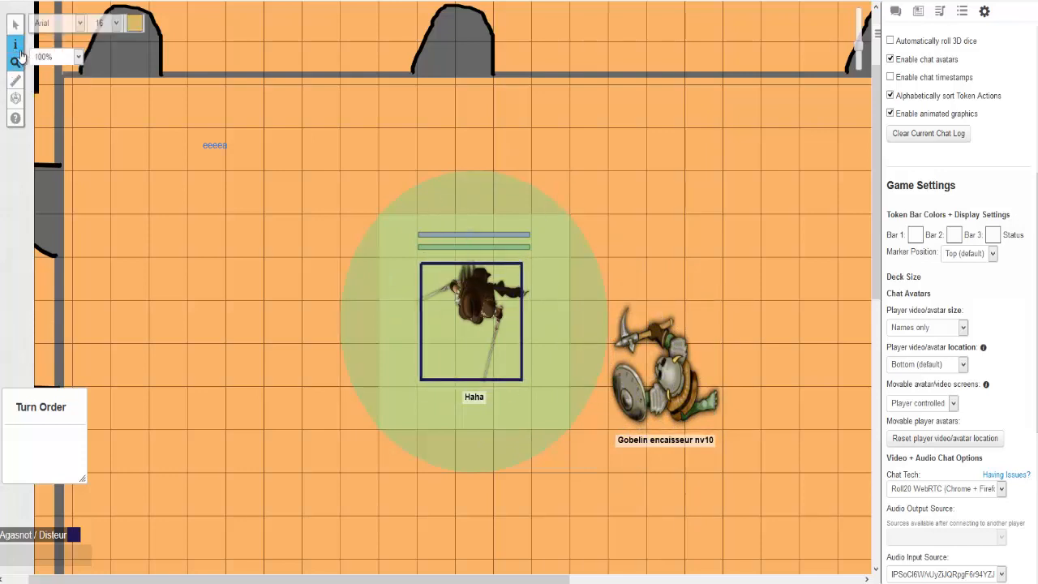
Draw two freehand arrows on the floor west of the Haha token, one curving upward and one pointing straight down
click(51, 95)
mouse_move(180, 420)
mouse_down()
mouse_move(317, 222)
mouse_move(330, 273)
mouse_up()
mouse_move(341, 231)
mouse_down()
mouse_move(340, 436)
mouse_move(327, 463)
mouse_move(361, 433)
mouse_up()
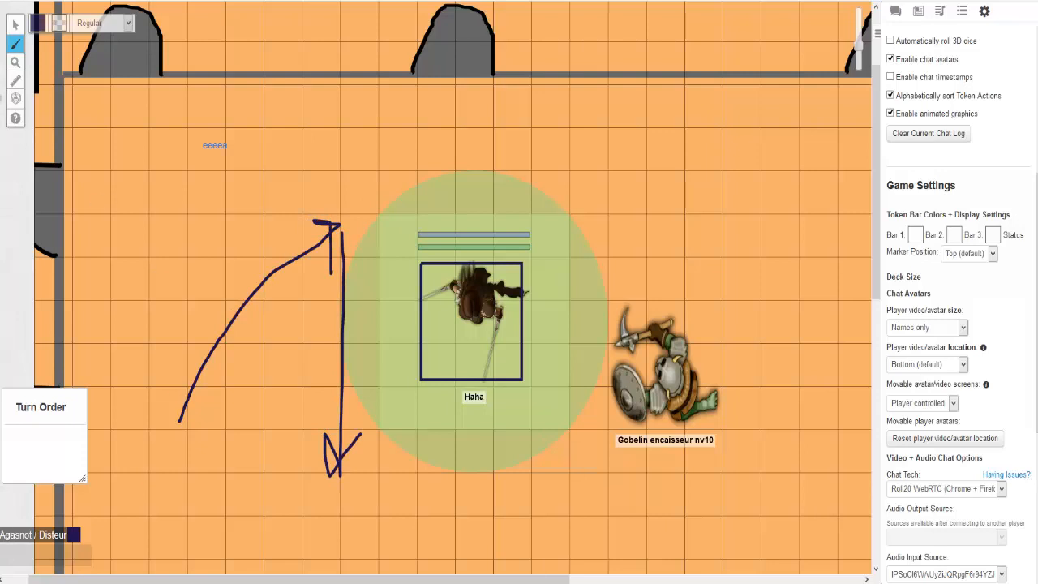
Delete the freehand arrows and the blue text "eeeea" from the map with area selections
mouse_move(19, 42)
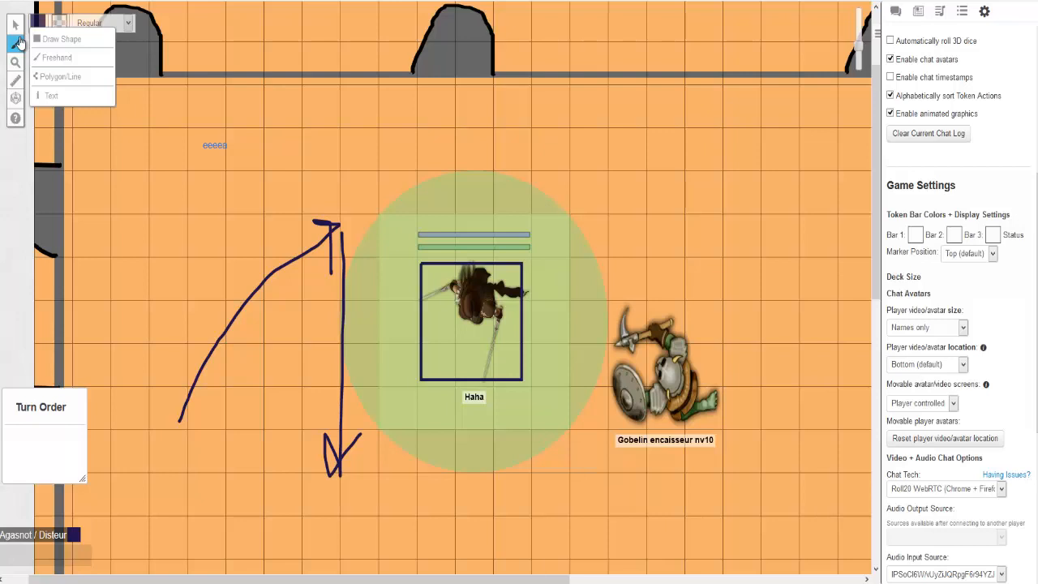
click(15, 24)
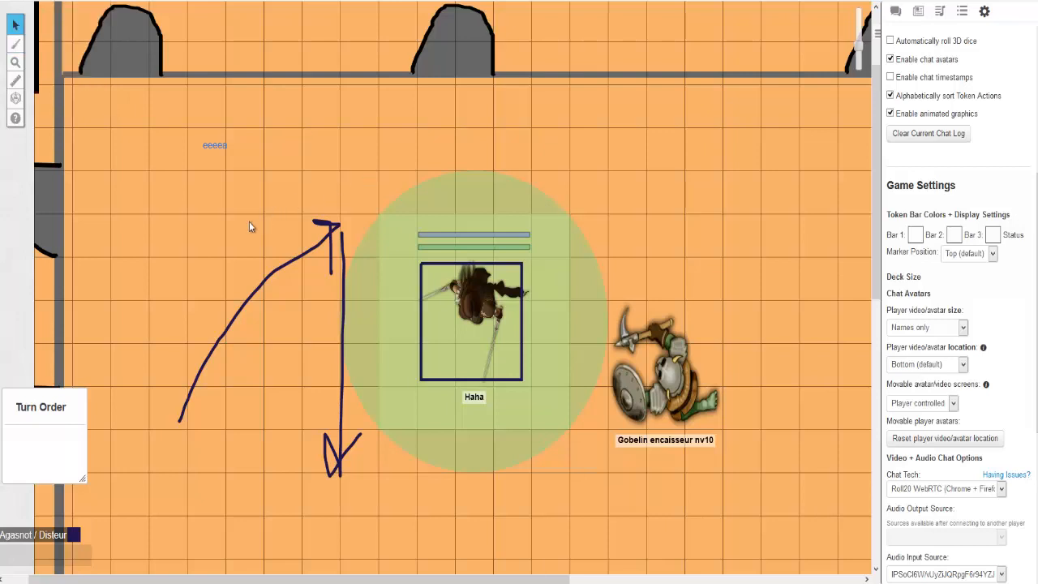
mouse_move(185, 214)
mouse_down()
mouse_move(325, 385)
mouse_move(339, 482)
mouse_up()
key(Delete)
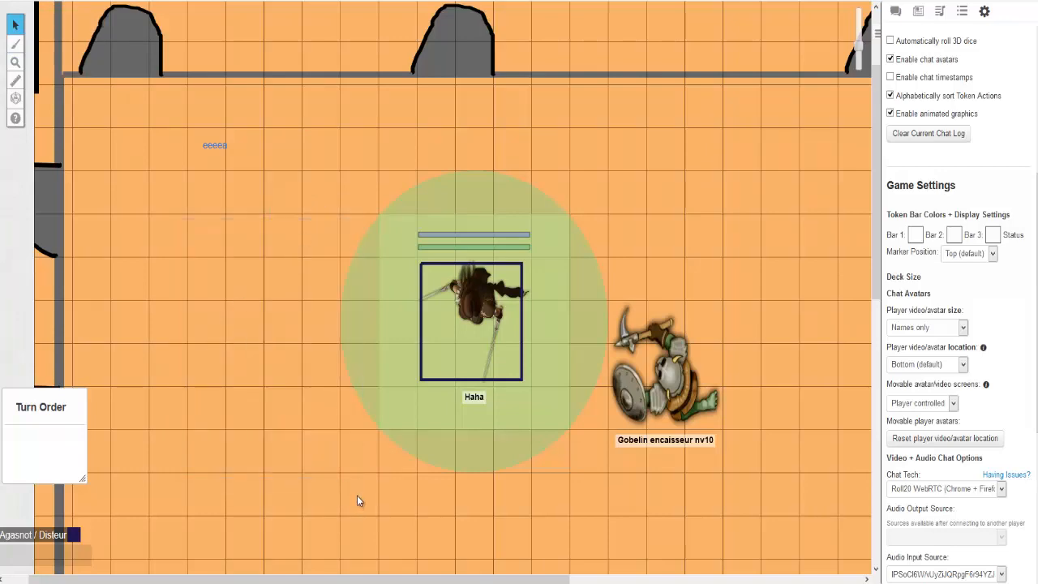
drag(192, 132, 242, 209)
key(Delete)
Show the journal's character list, and delete the Haha token together with the rectangle around it
middle_click(447, 281)
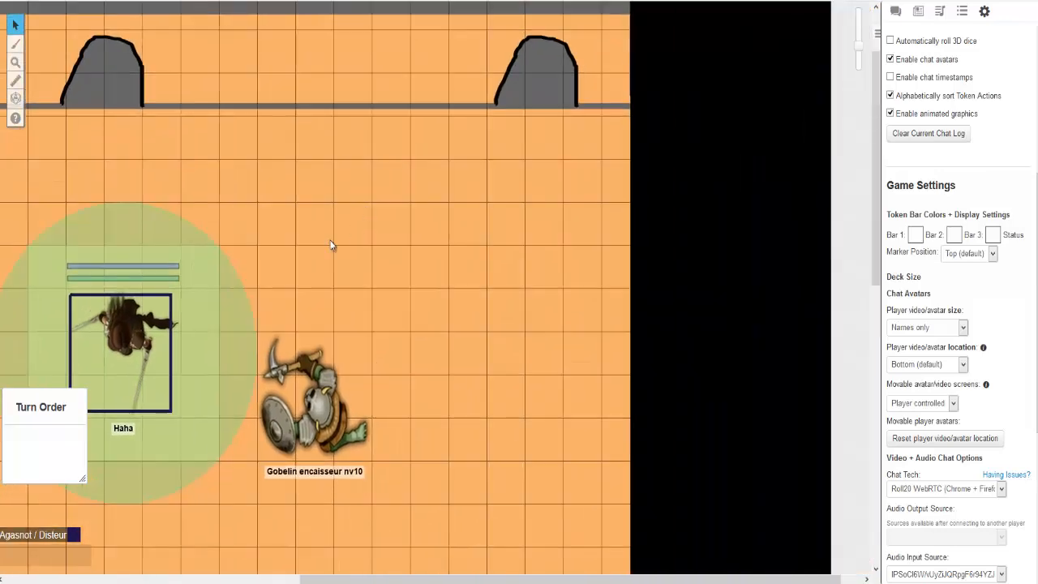
middle_click(250, 300)
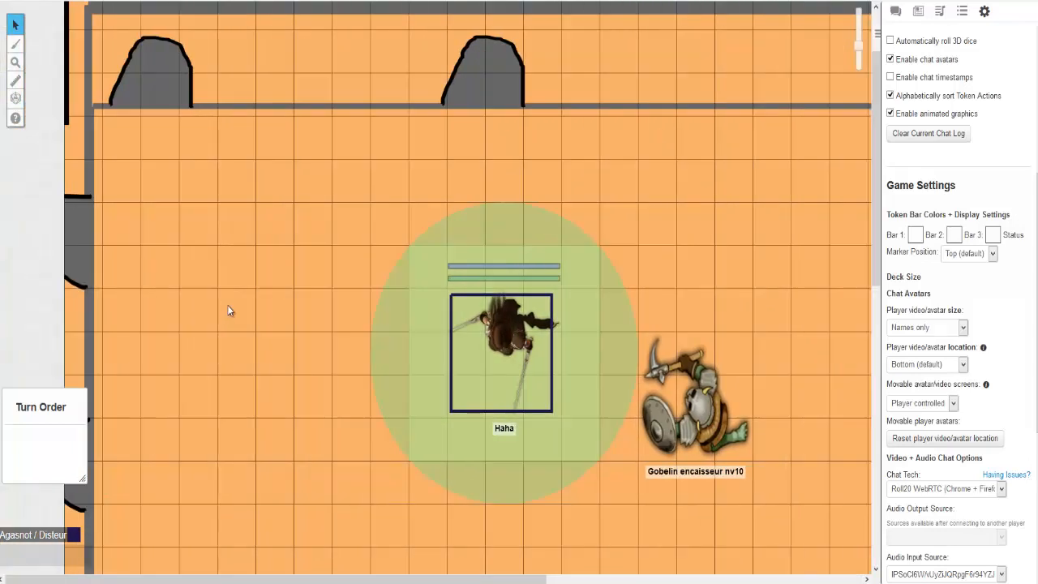
drag(310, 210, 572, 459)
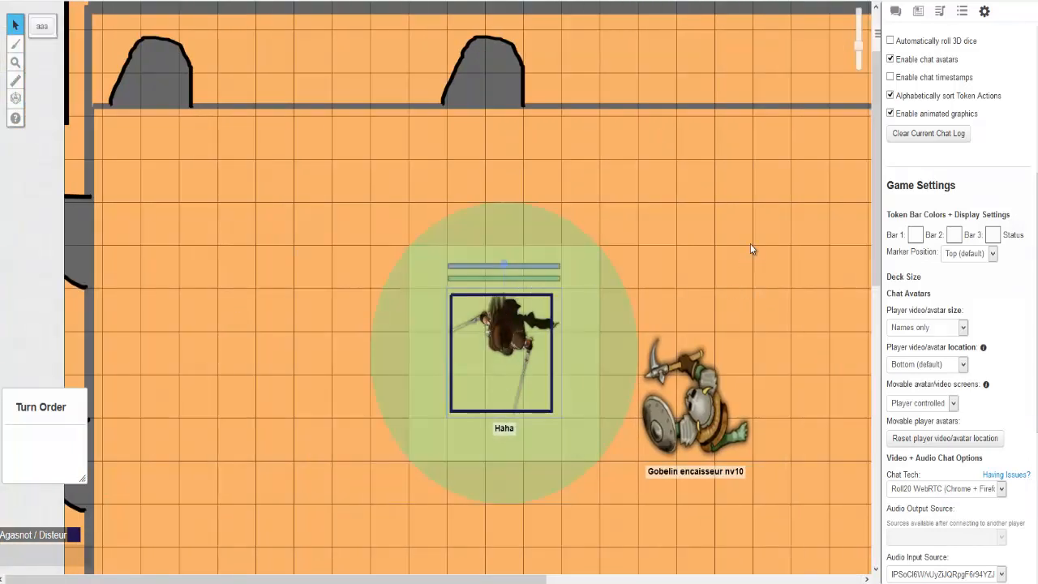
click(918, 11)
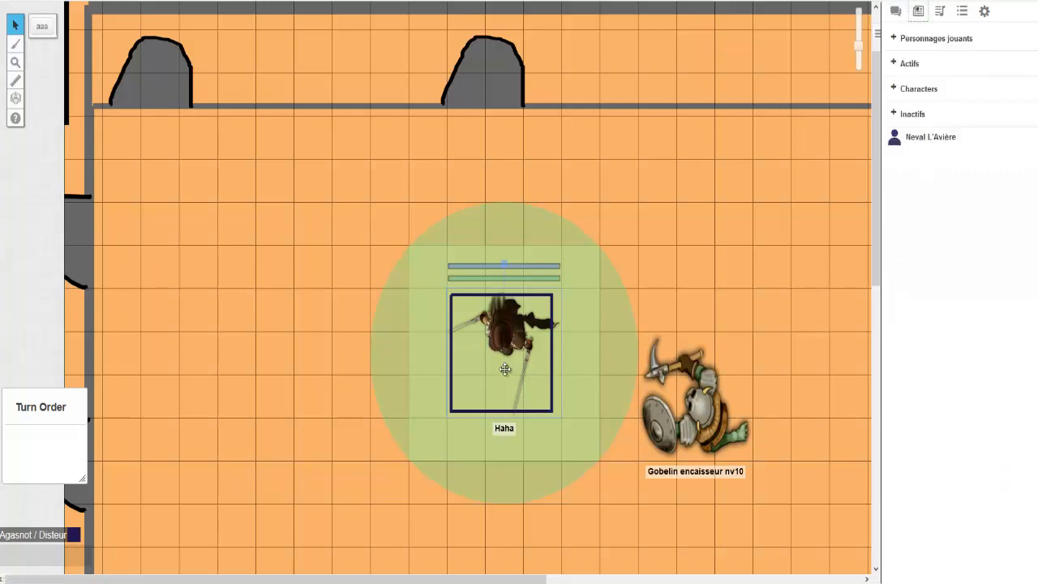
key(Delete)
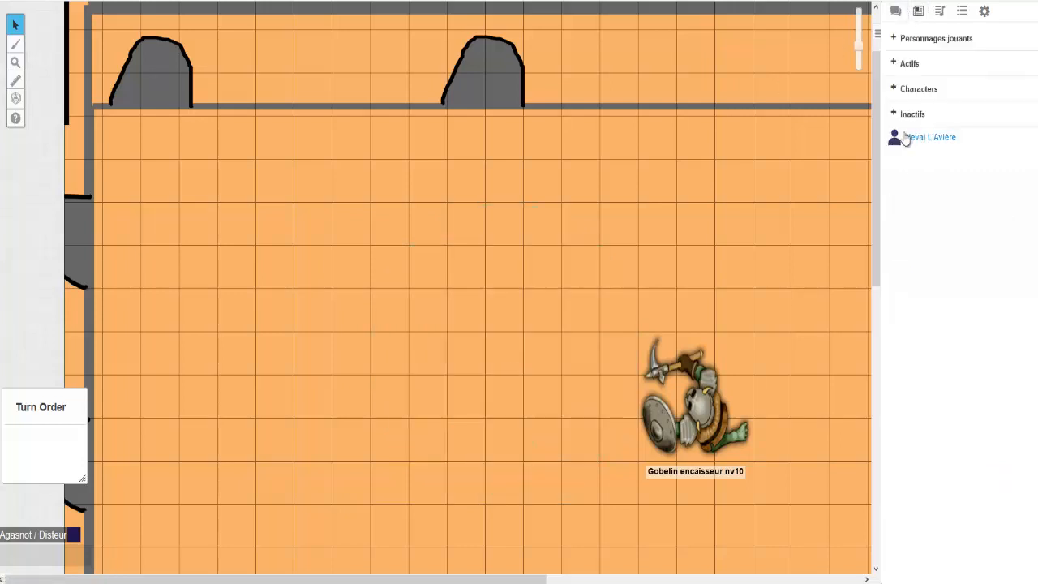
Place three Neval L'Avière tokens from the journal on the floor around the goblin
drag(904, 140, 548, 310)
scroll(695, 273, right, 5)
drag(656, 162, 354, 227)
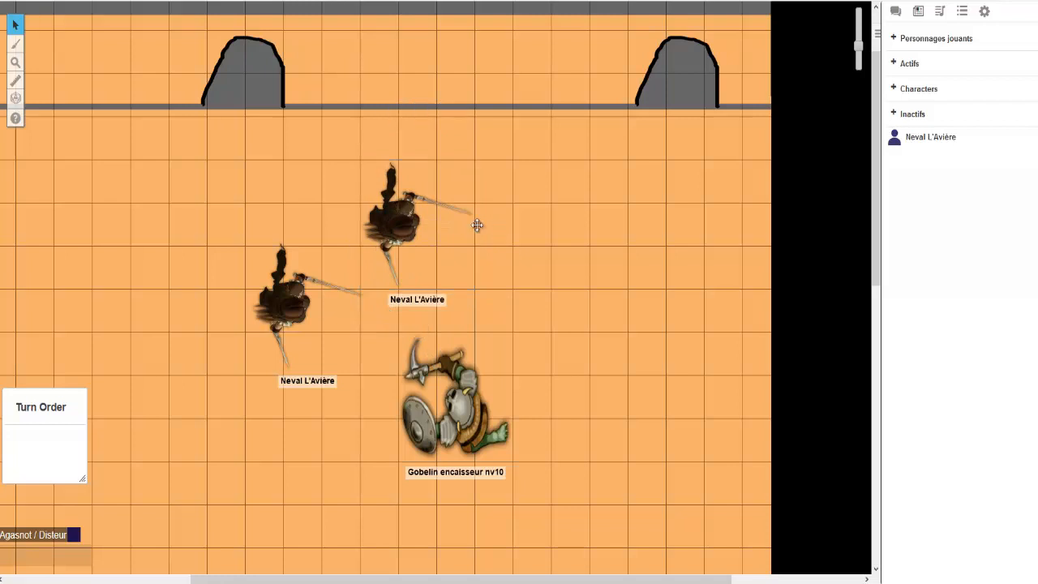
click(476, 225)
drag(919, 144, 614, 266)
Rotate the Neval L'Avière tokens north and northeast of the goblin, and delete both of them
drag(535, 355, 467, 381)
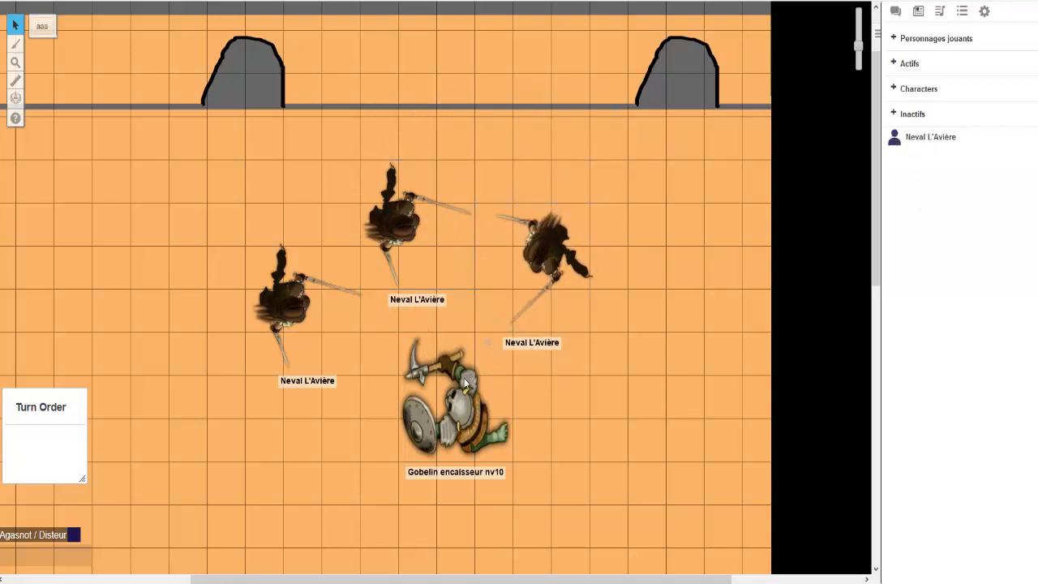
click(417, 248)
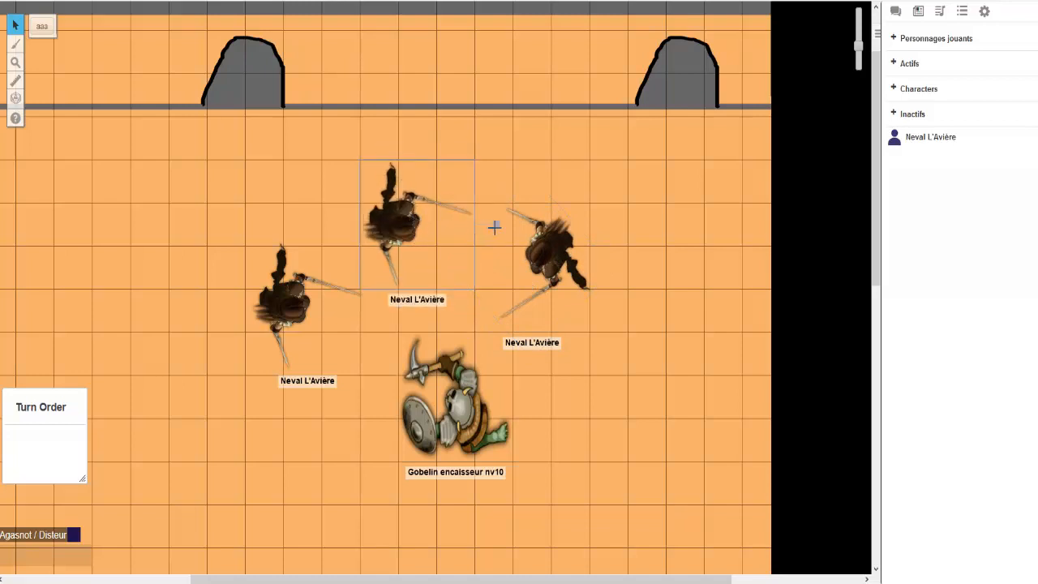
drag(495, 228, 466, 300)
drag(647, 194, 424, 299)
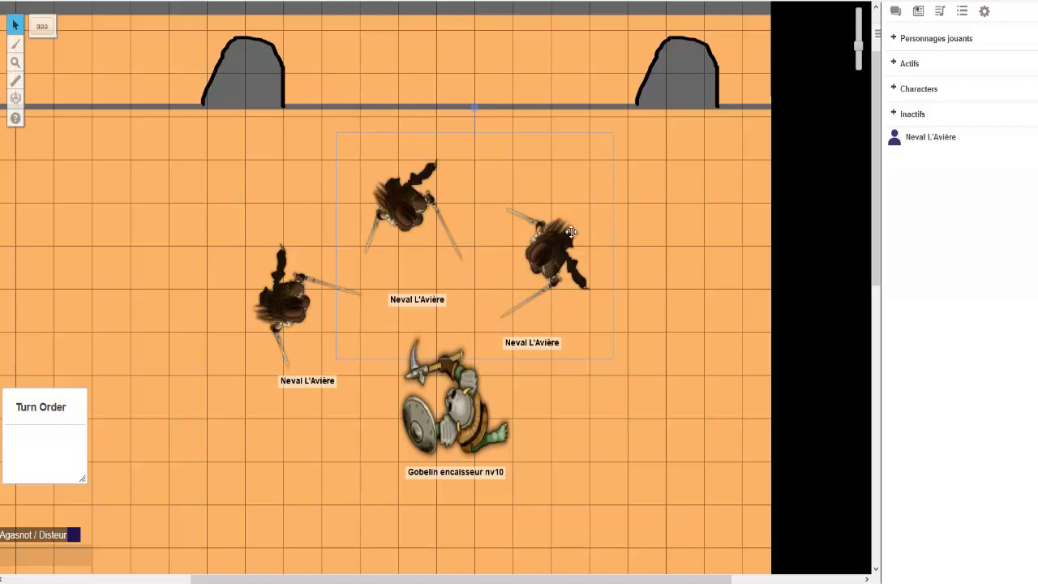
key(Delete)
Select the remaining Neval L'Avière token to show its bar bubbles and options
click(383, 303)
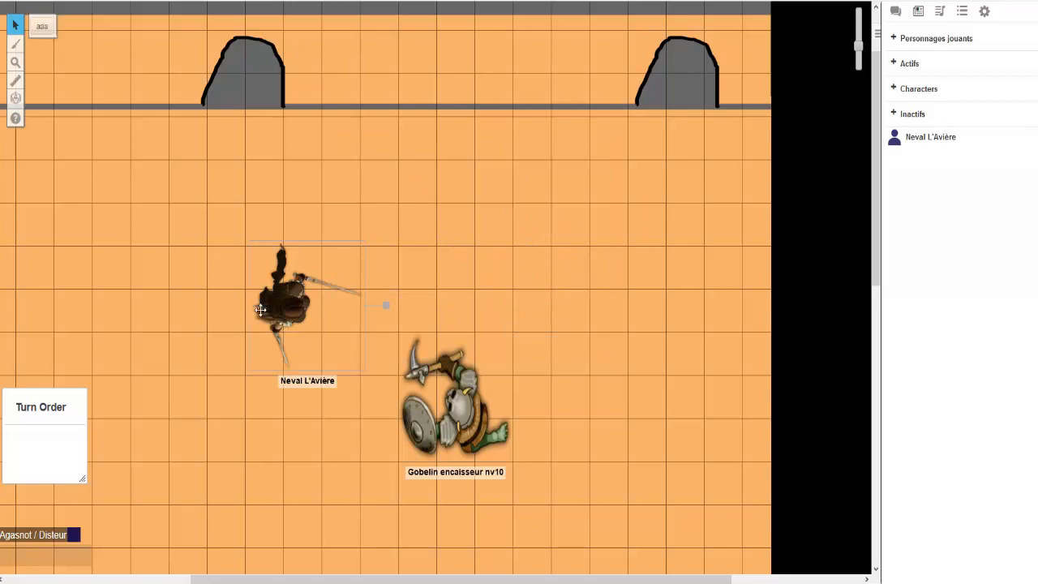
click(391, 308)
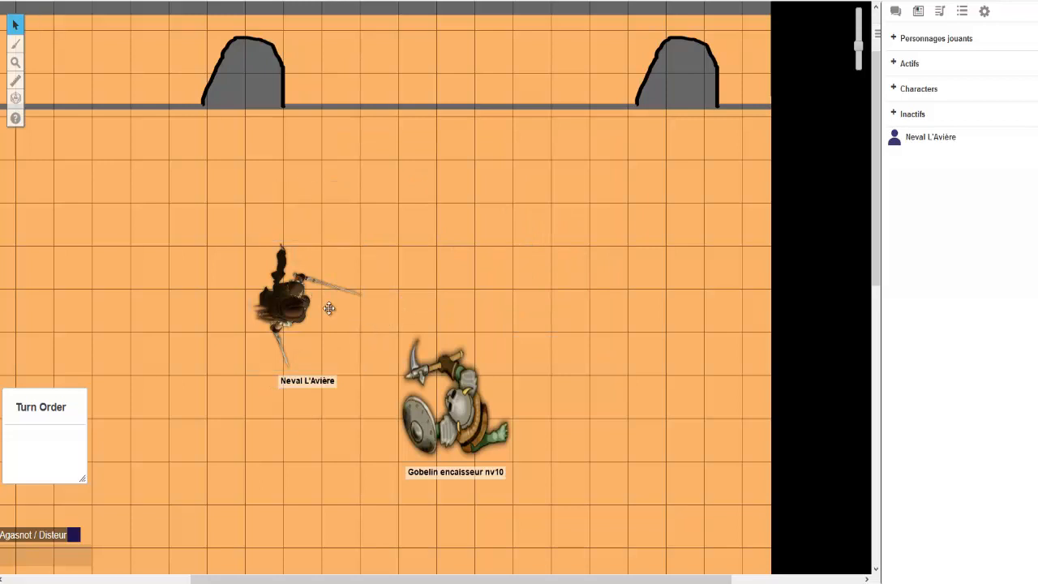
click(329, 308)
middle_click(398, 287)
Create a macro named "AAaavb" with the action "/r 2d2", and test its roll
click(962, 11)
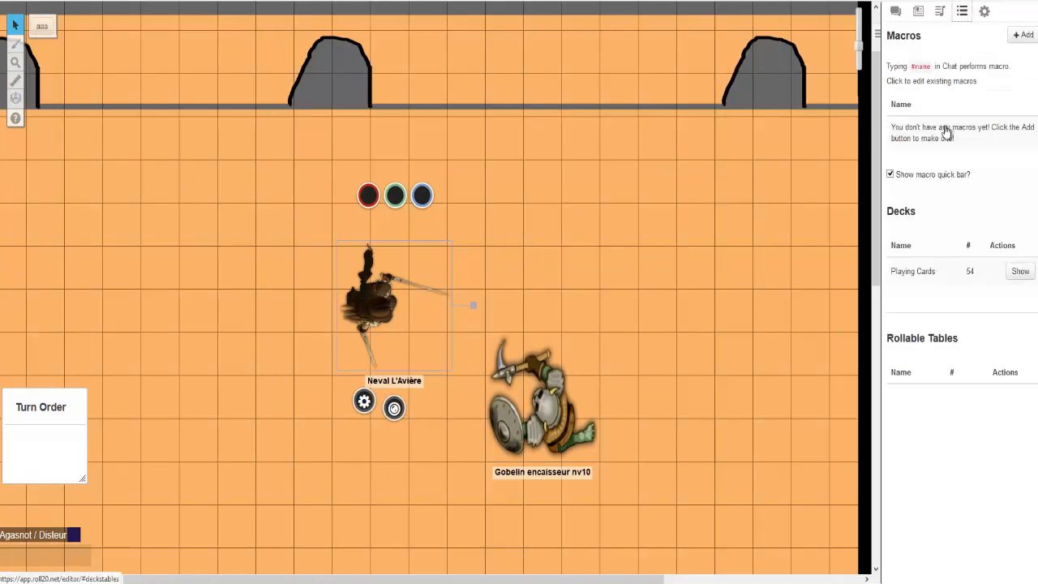
click(1023, 36)
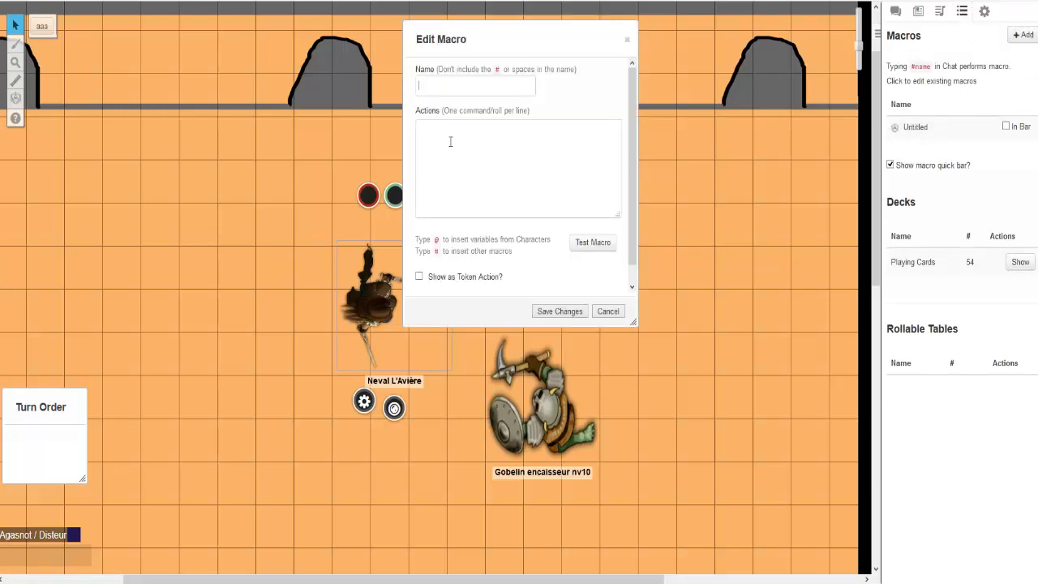
click(592, 242)
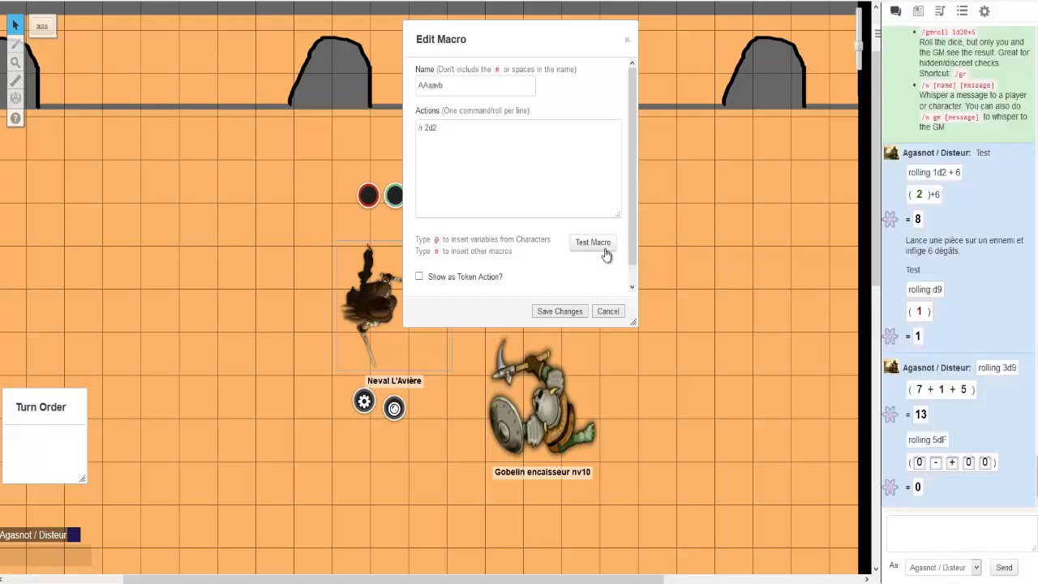
click(600, 246)
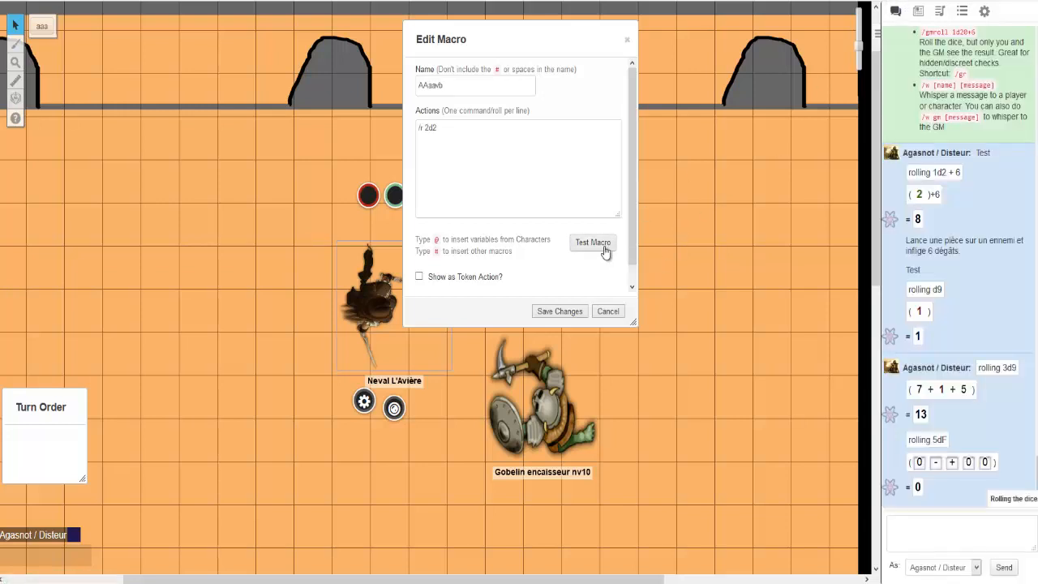
Make the AAaavb macro show as a token action, and save its changes
click(442, 277)
click(439, 281)
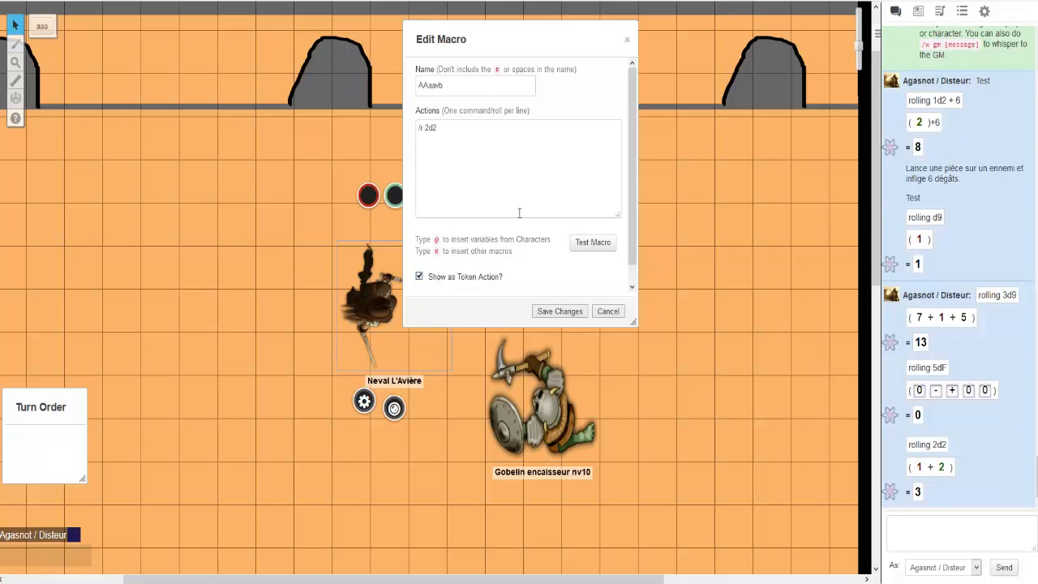
click(558, 312)
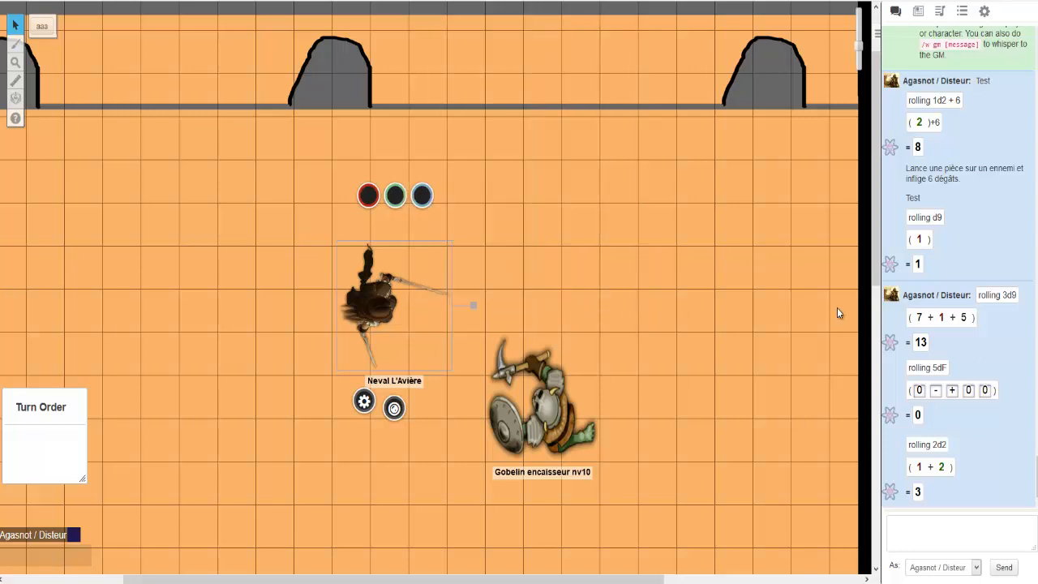
Deselect and reselect the Neval L'Avière token to check its token action macros
click(560, 256)
click(428, 292)
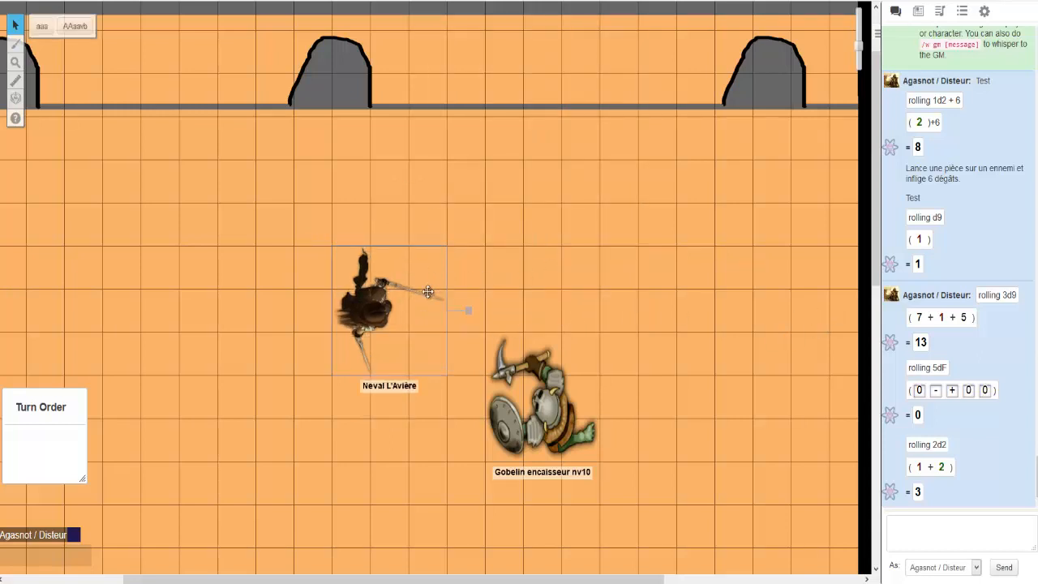
click(372, 316)
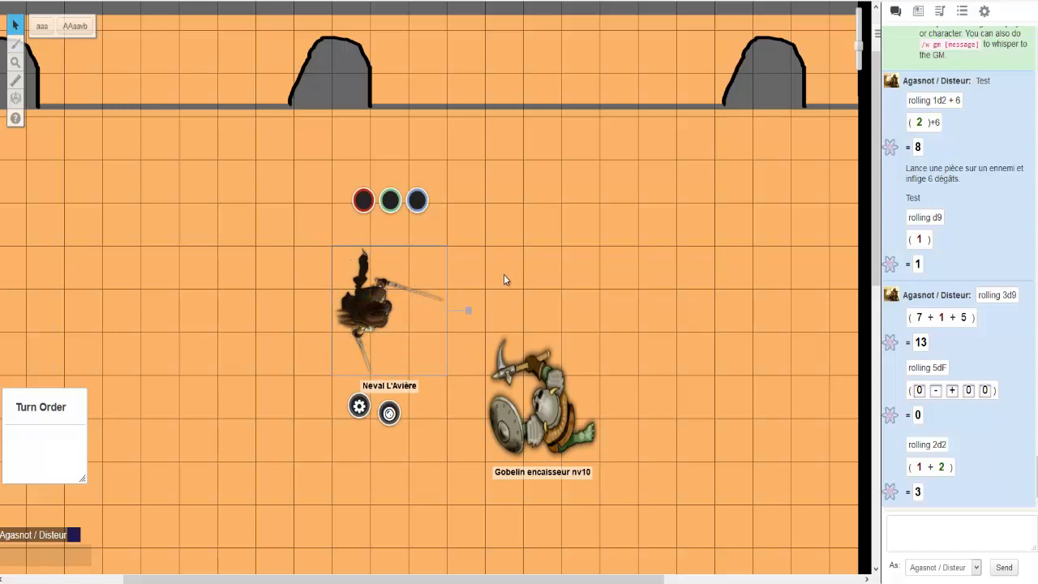
Add the AAaavb macro to the macro quick bar, and remove it from the bar again
click(983, 10)
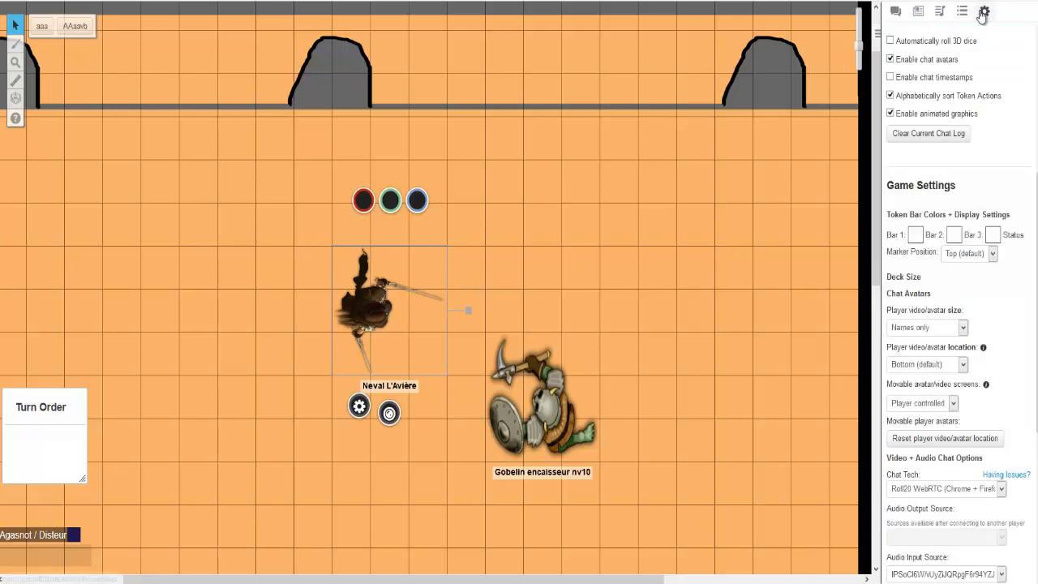
click(961, 10)
click(1006, 127)
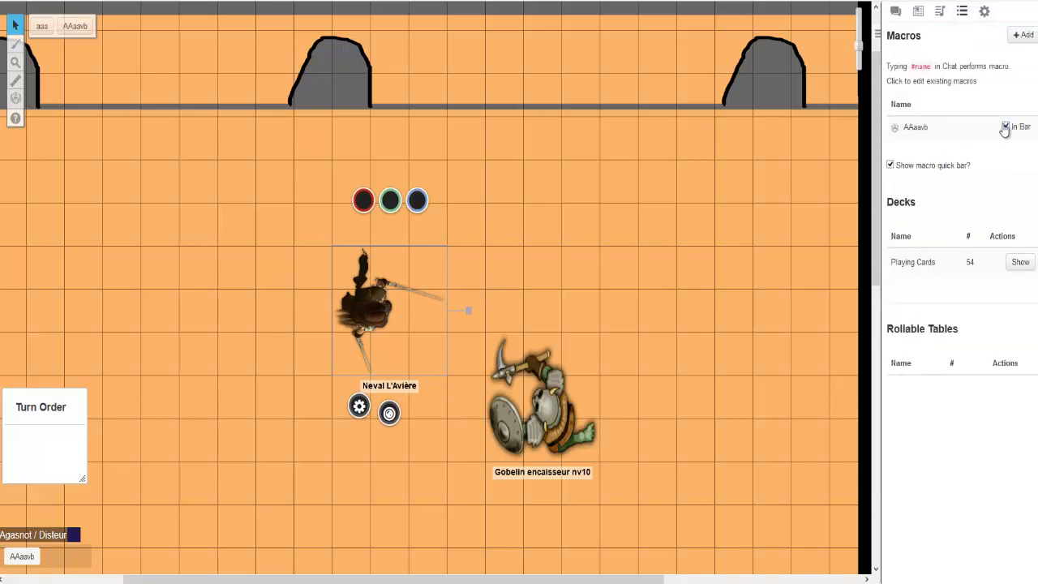
click(1005, 127)
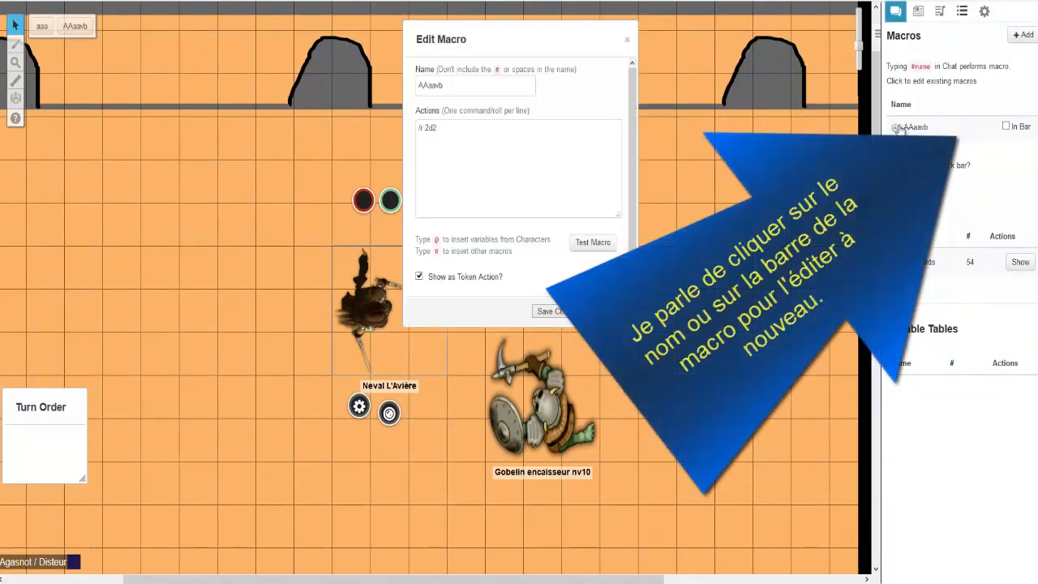
Delete the AAaavb macro and confirm its deletion
double_click(472, 86)
scroll(561, 213, down, 1)
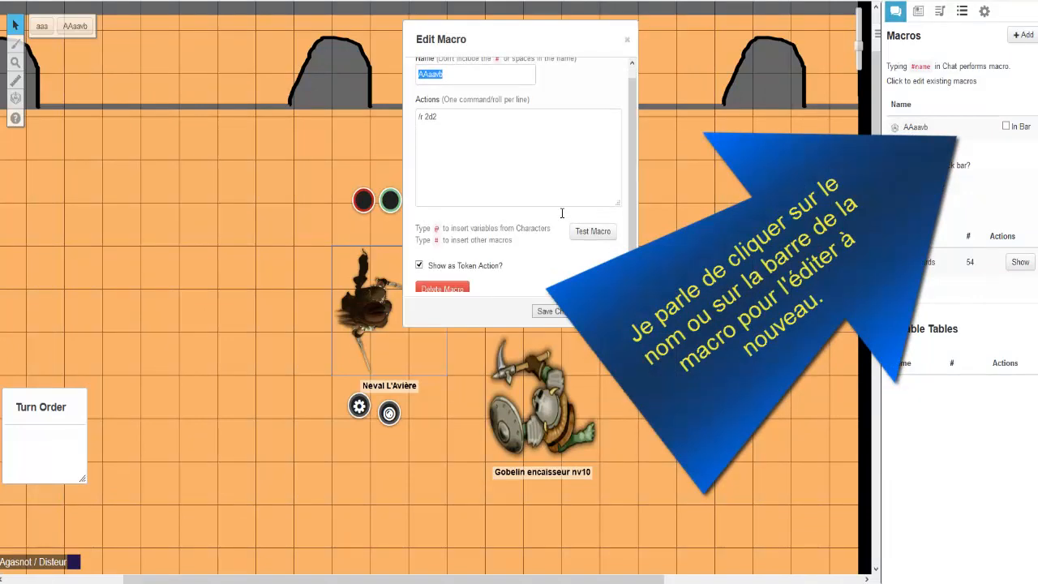
click(446, 283)
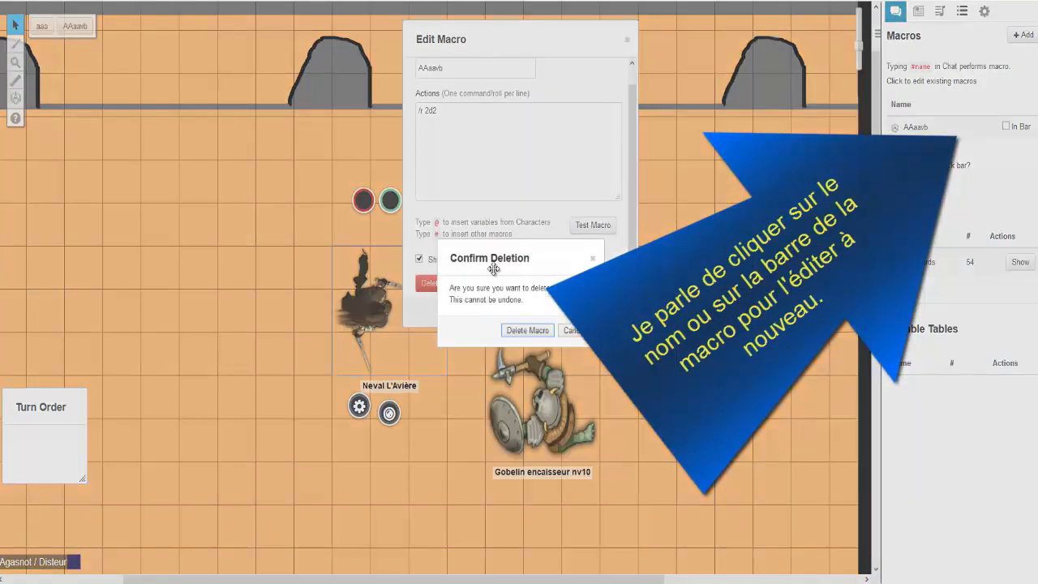
click(528, 330)
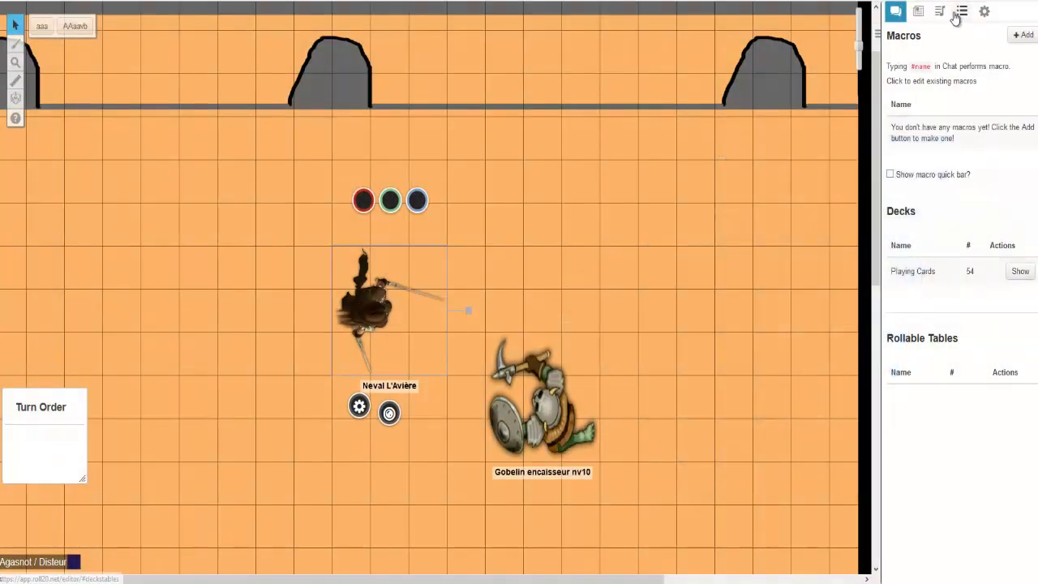
Remove the "/ Disteur" part from the player display name in the game settings and save the name
click(983, 12)
scroll(993, 156, up, 5)
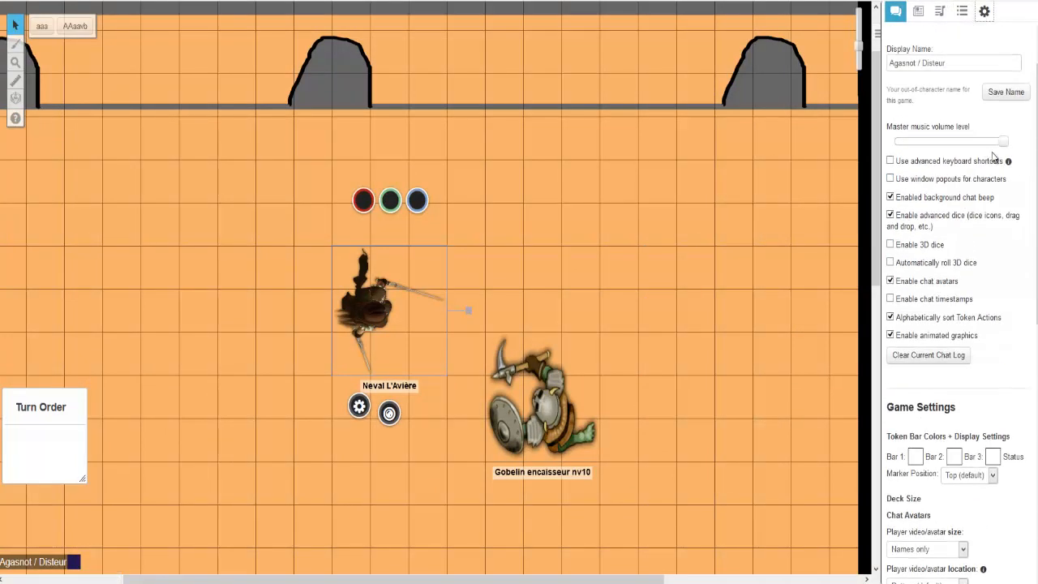
scroll(993, 156, up, 2)
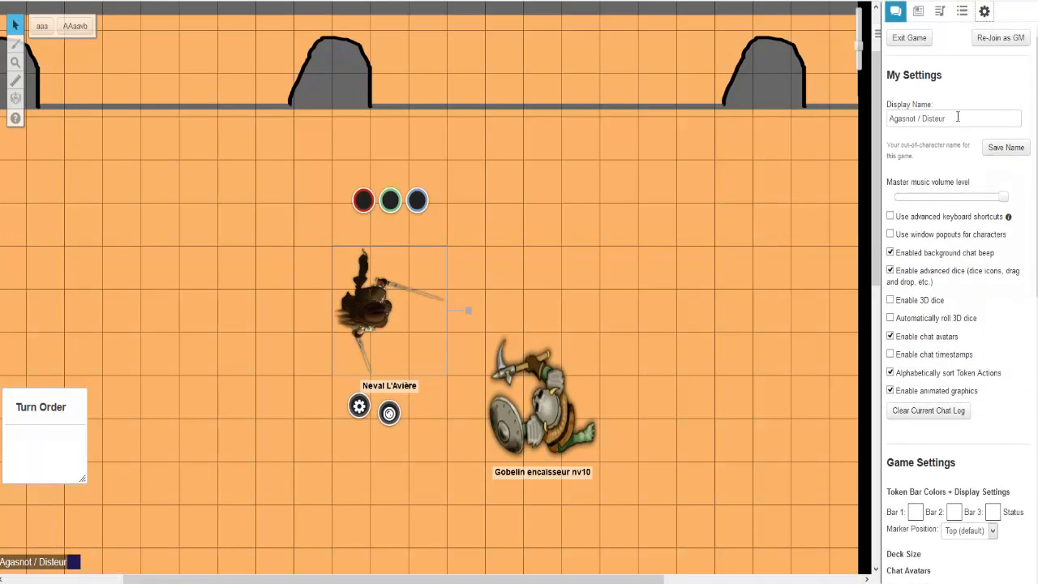
drag(957, 117, 919, 121)
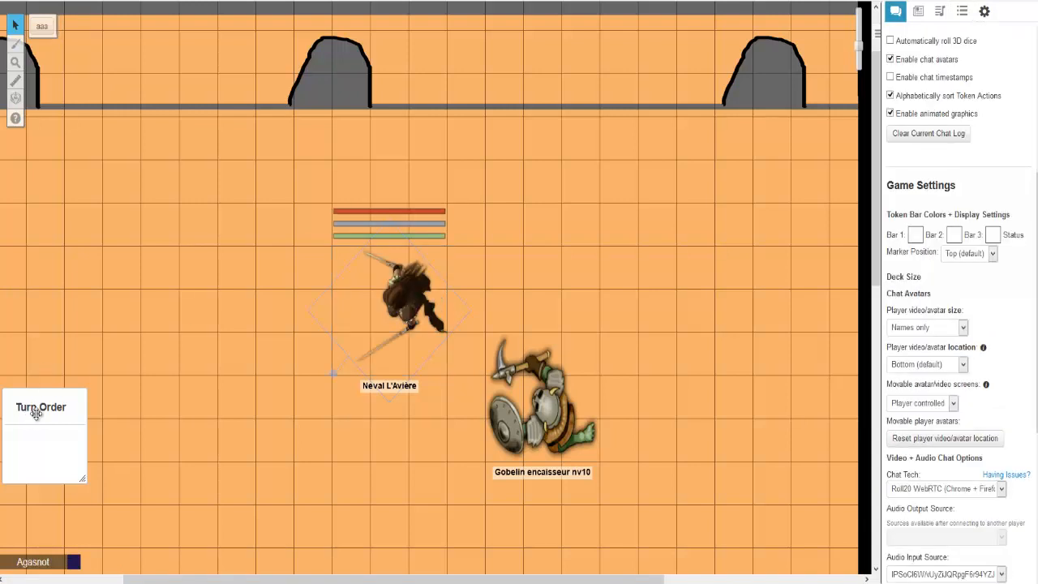
Reposition the Turn Order window on the map and enlarge it to about twice its height
drag(40, 419, 52, 315)
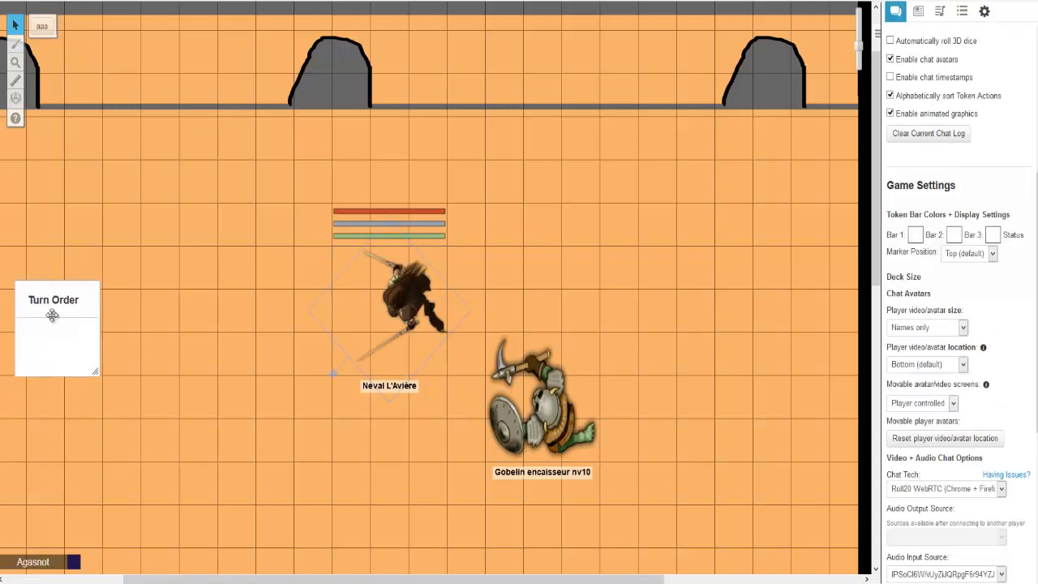
drag(94, 373, 107, 480)
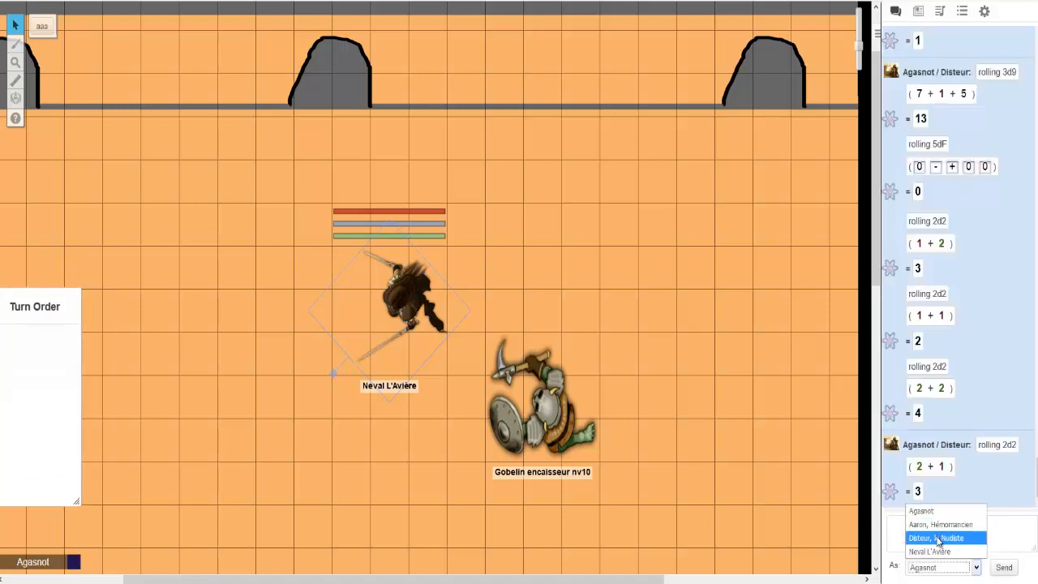
Set the chat to speak as Disteur, le Nudiste, and send the message "Haha"
click(947, 536)
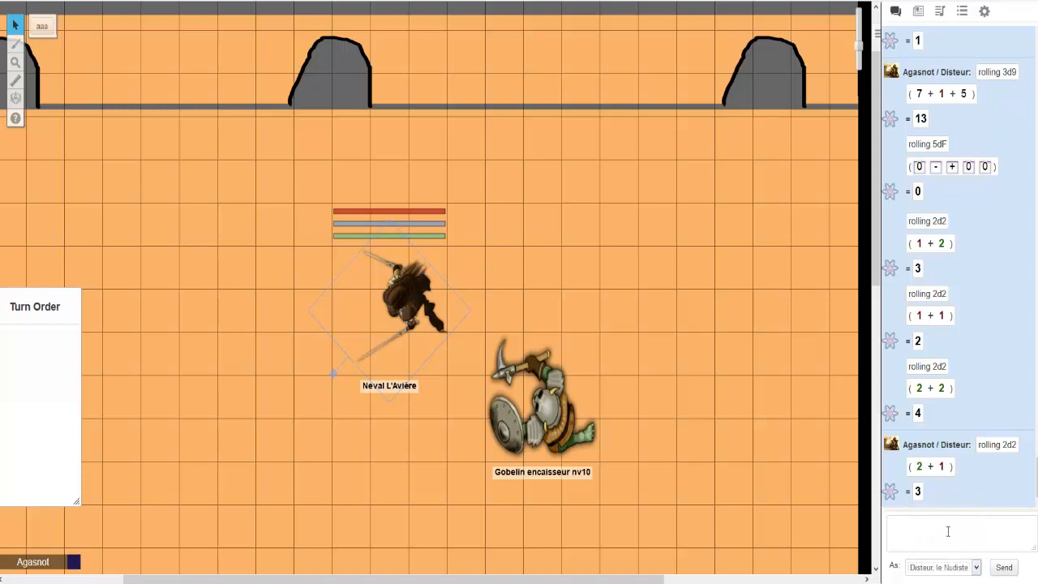
text(Haha)
key(Return)
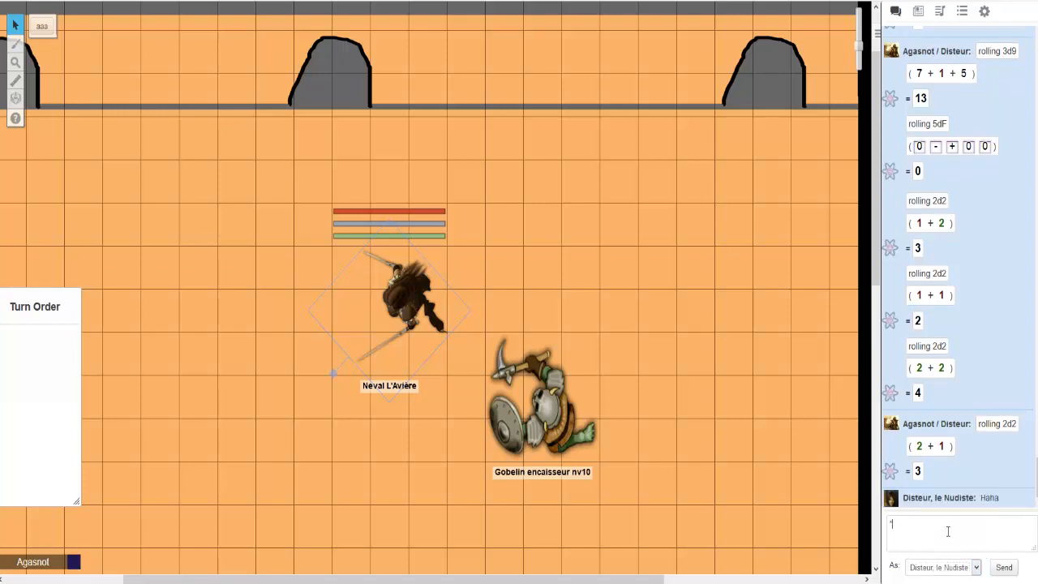
Send the italic chat messages "*Test*" and "*Recherche son chemin*" as Disteur, le Nudiste
text(*Test*)
key(Return)
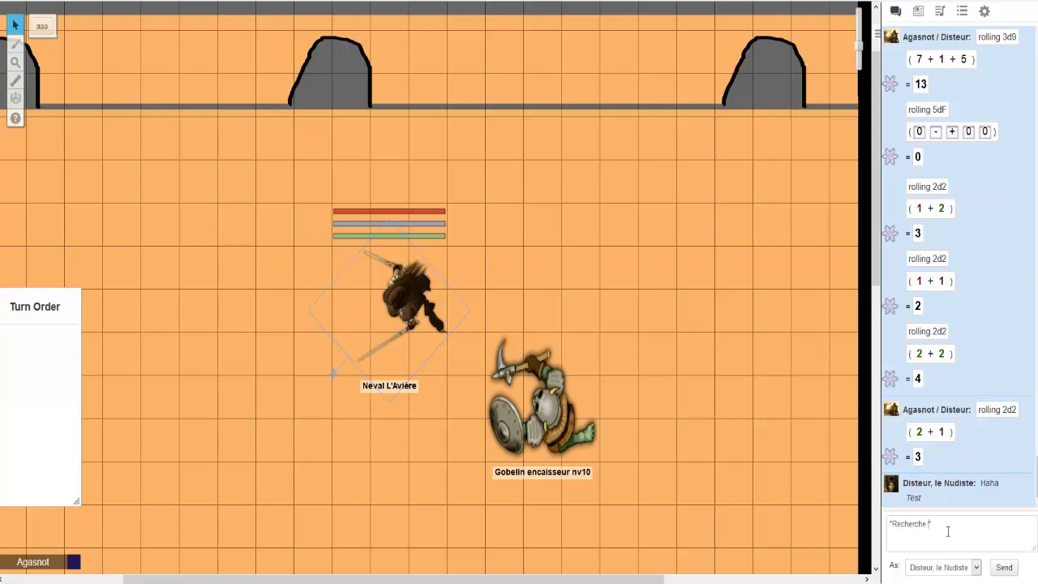
key(Return)
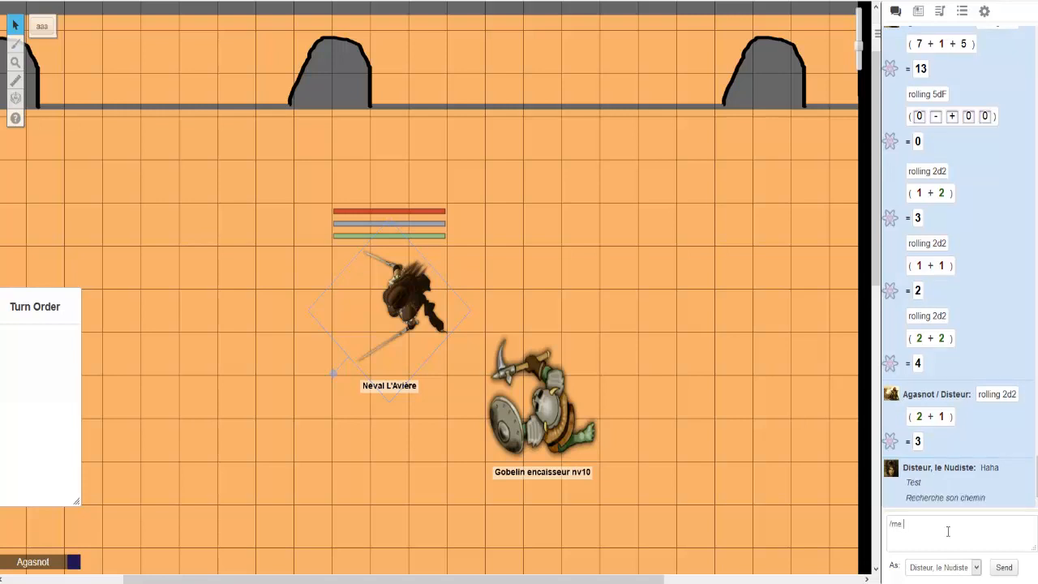
Send the emote "/me regarde" in the chat, and highlight the character's earlier messages for comparison
text(/me regarde)
key(Return)
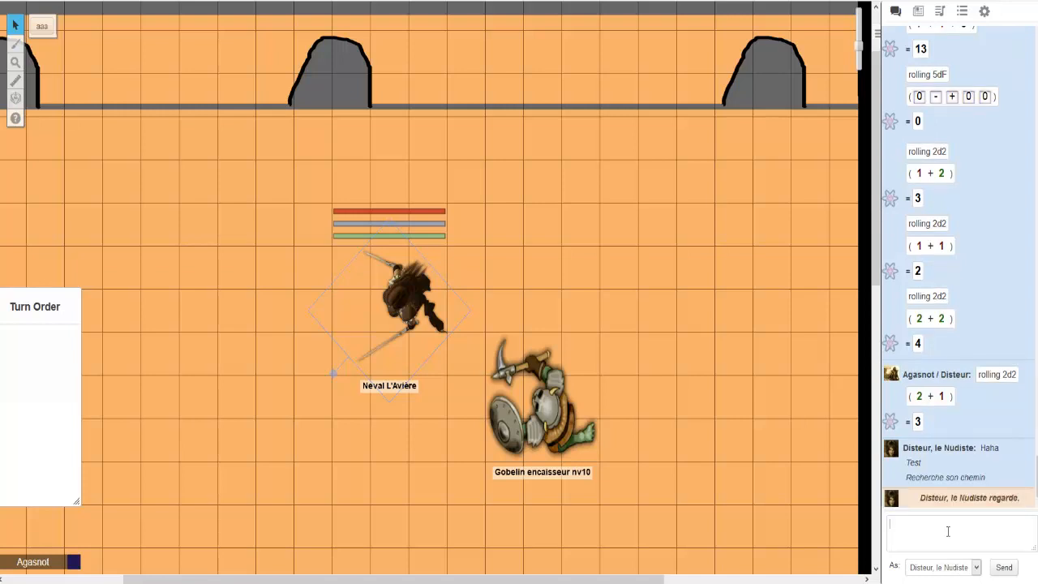
drag(905, 482, 916, 459)
click(989, 475)
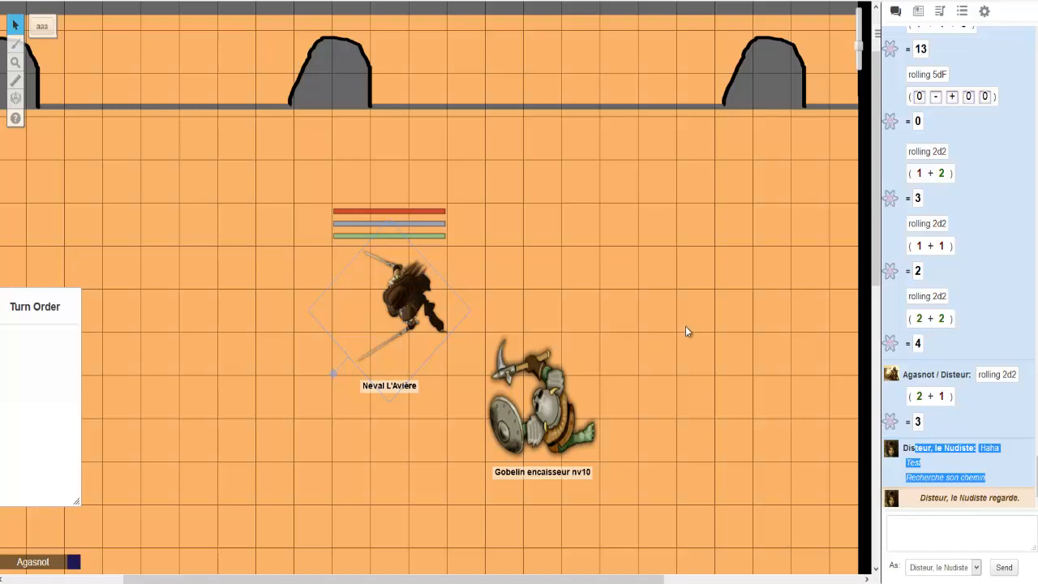
Move the Neval L'Avière token two squares away from the goblin, and reselect it
middle_click(582, 234)
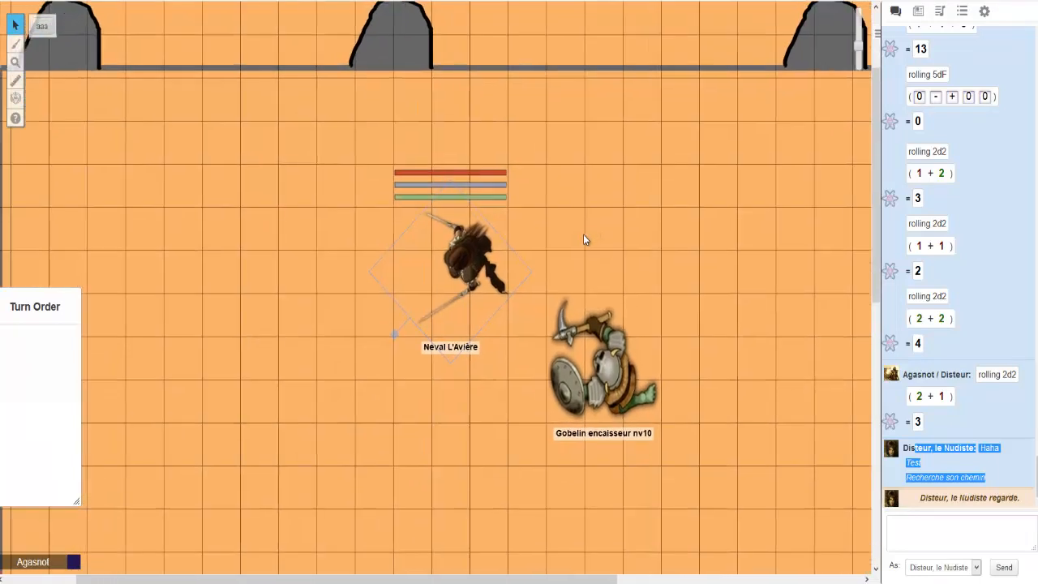
drag(464, 245, 343, 275)
click(321, 339)
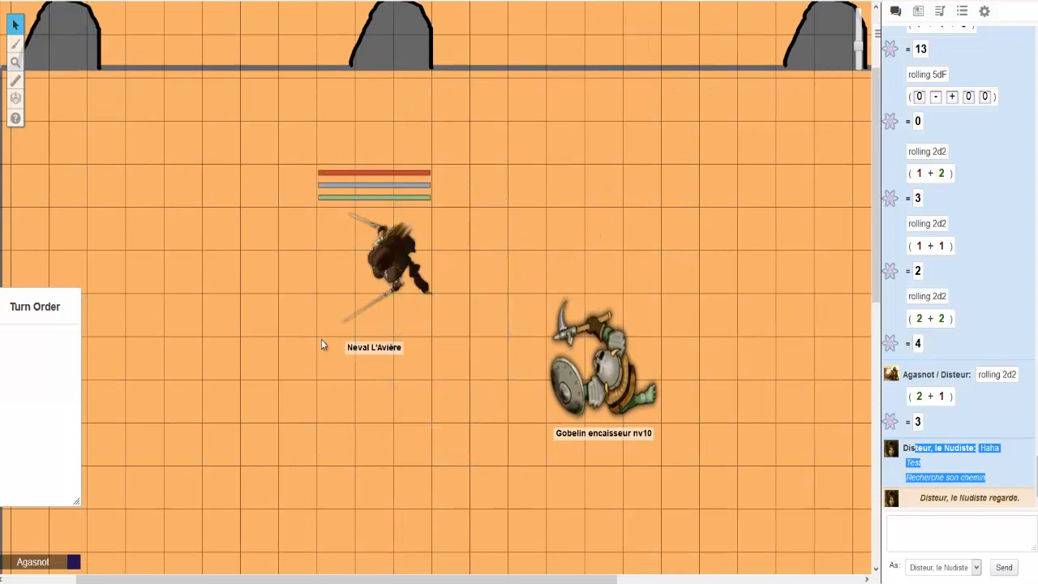
click(395, 289)
click(321, 331)
click(354, 317)
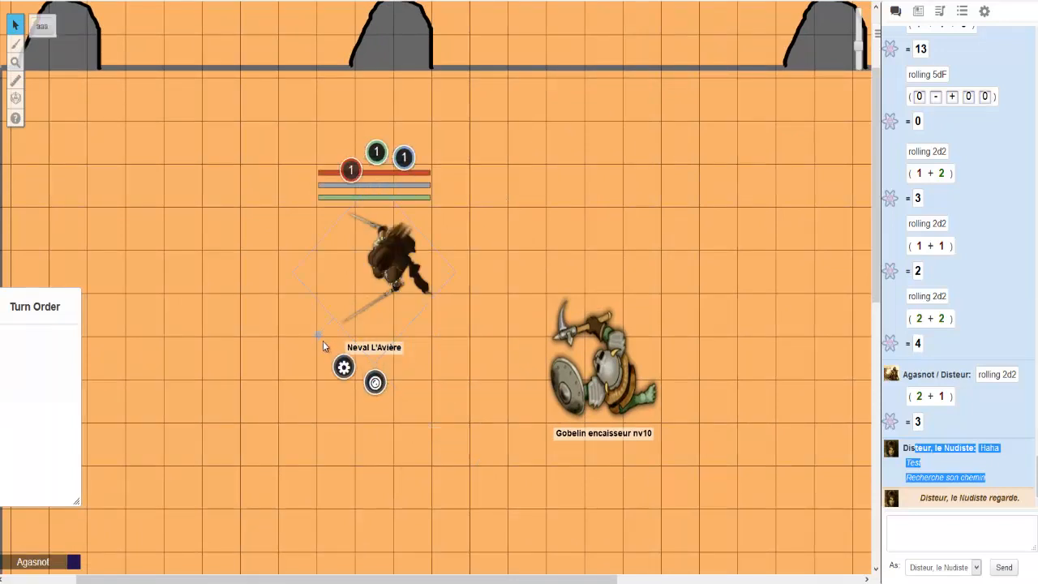
Rotate the Neval L'Avière token so its rotation handle points straight up, and move it around the grid square by square
drag(317, 338, 404, 221)
key(Down)
key(Up)
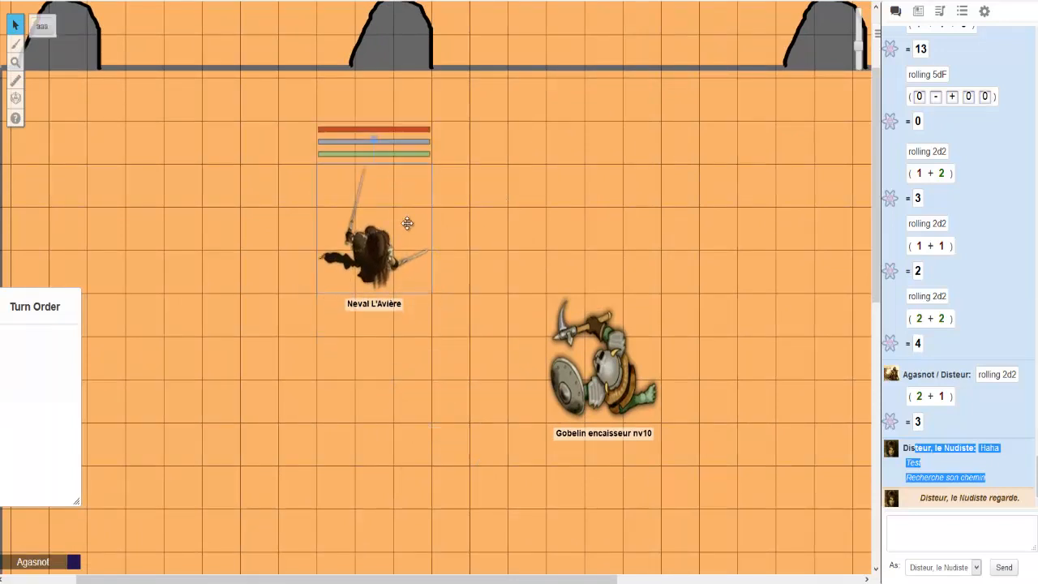
key(Right)
key(Down)
key(Left)
key(Right)
key(Up)
key(Down)
middle_click(487, 262)
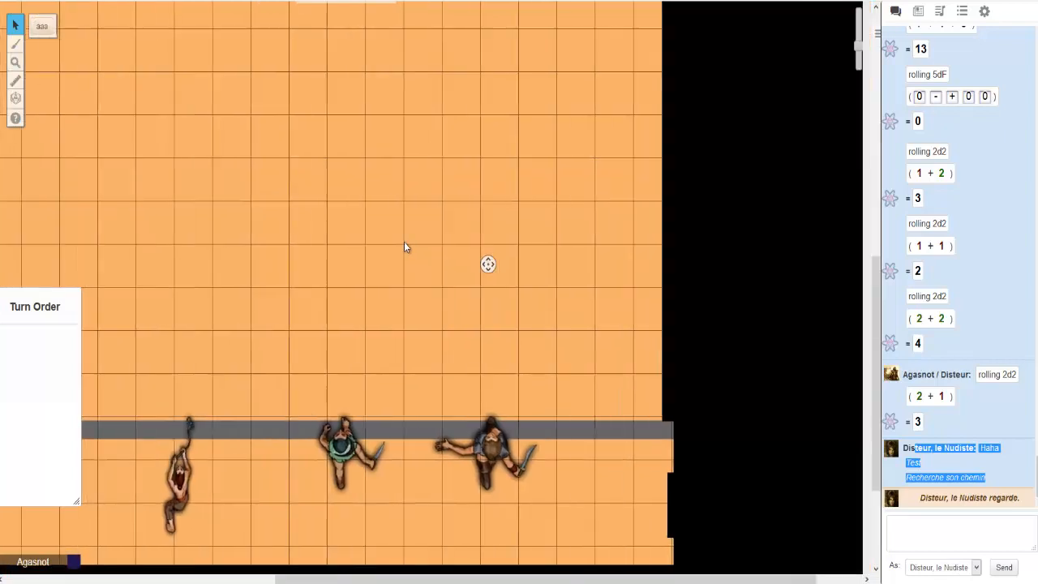